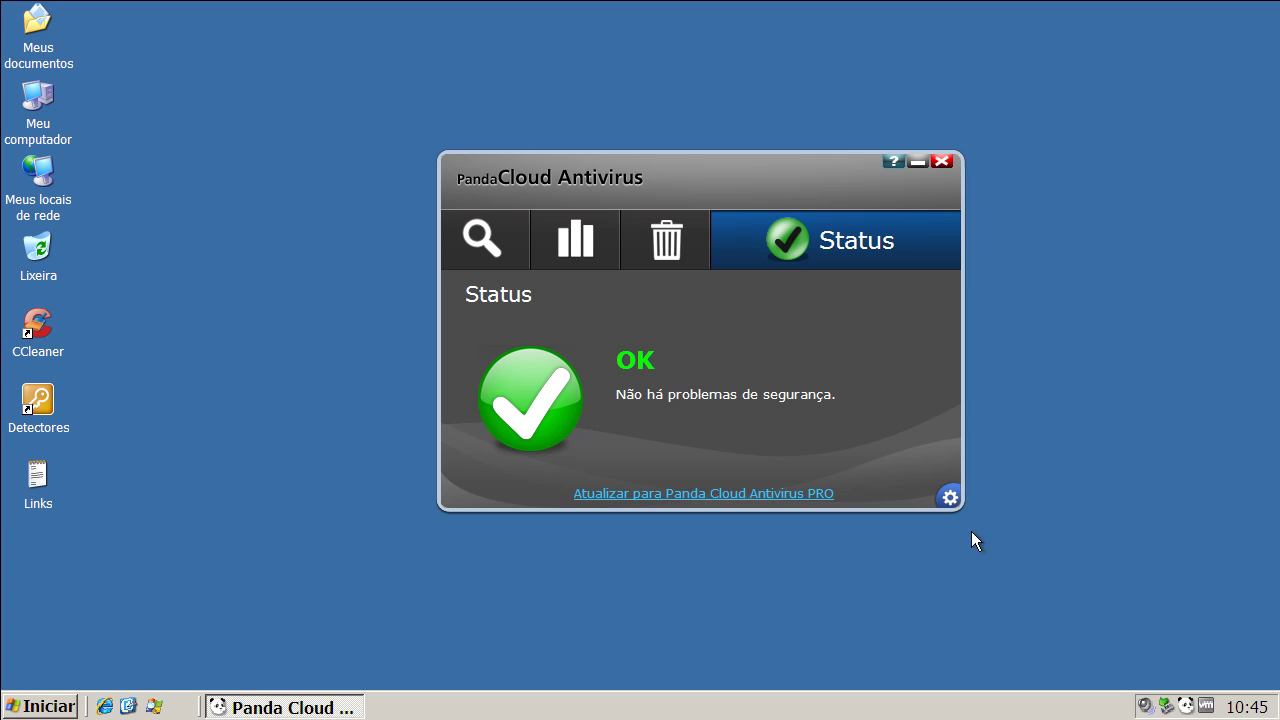
Step: Try to enable automatic vaccination of USB drives in the antivirus settings, and dismiss the Pro edition offer
{"action": "left_click", "coordinate": [951, 499]}
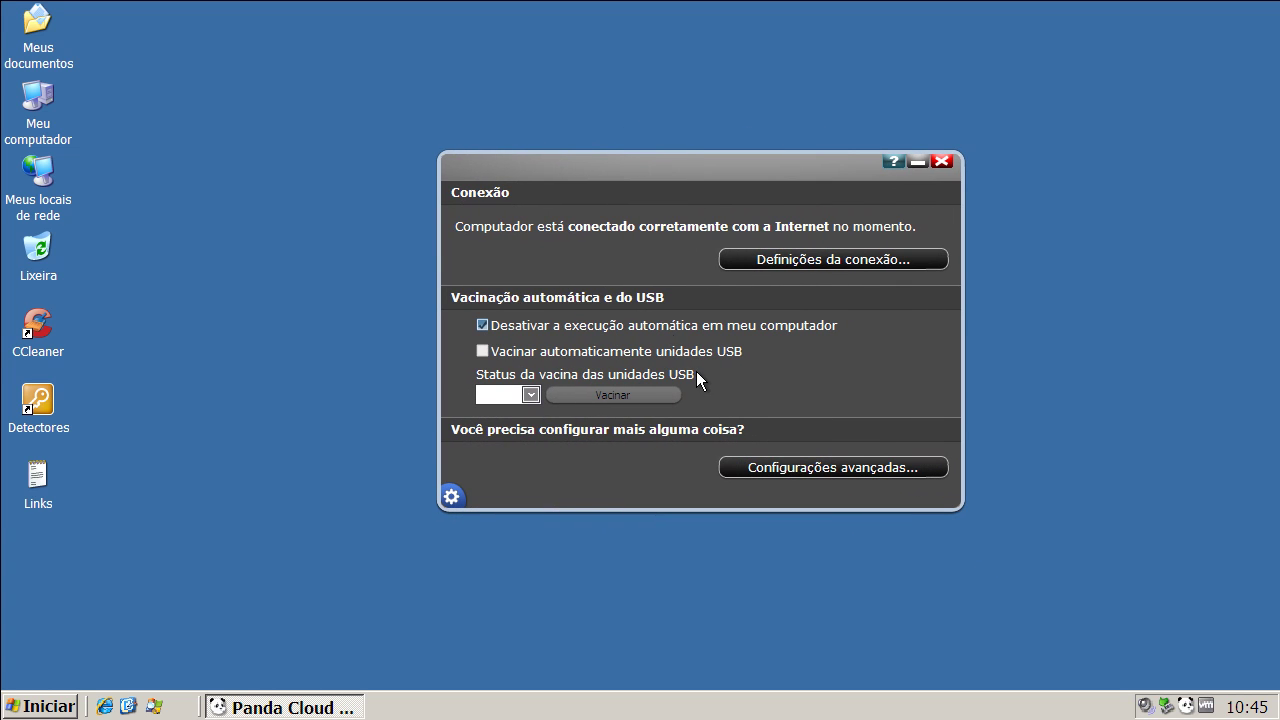
{"action": "left_click", "coordinate": [481, 352]}
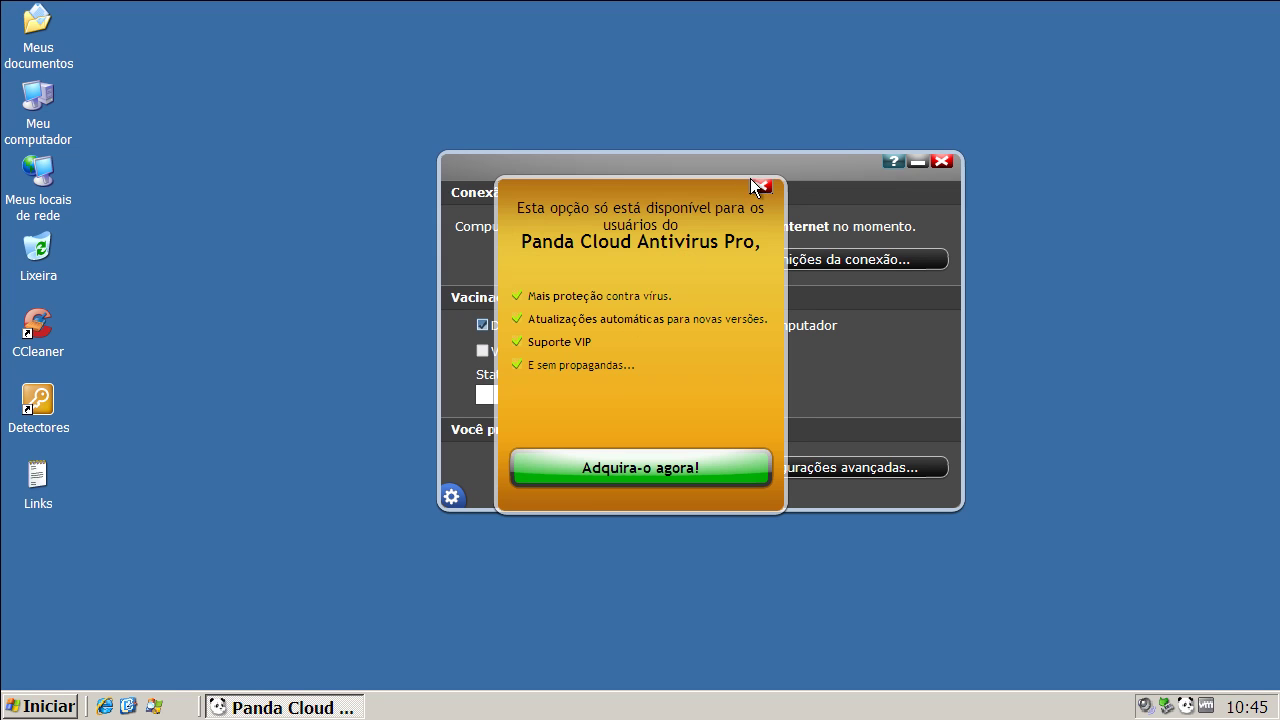
{"action": "left_click", "coordinate": [757, 187]}
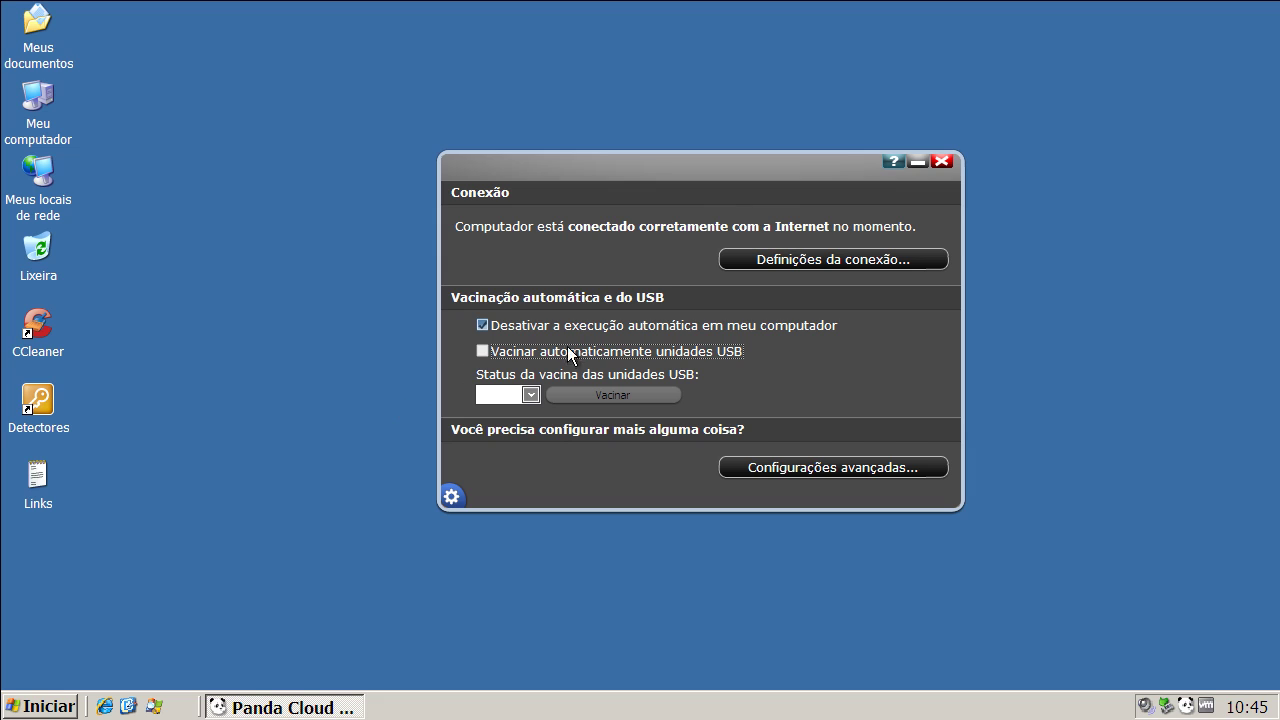
Step: Try to enable Análise comportamental in the advanced settings, then cancel the changes and close the antivirus window
{"action": "left_click", "coordinate": [872, 470]}
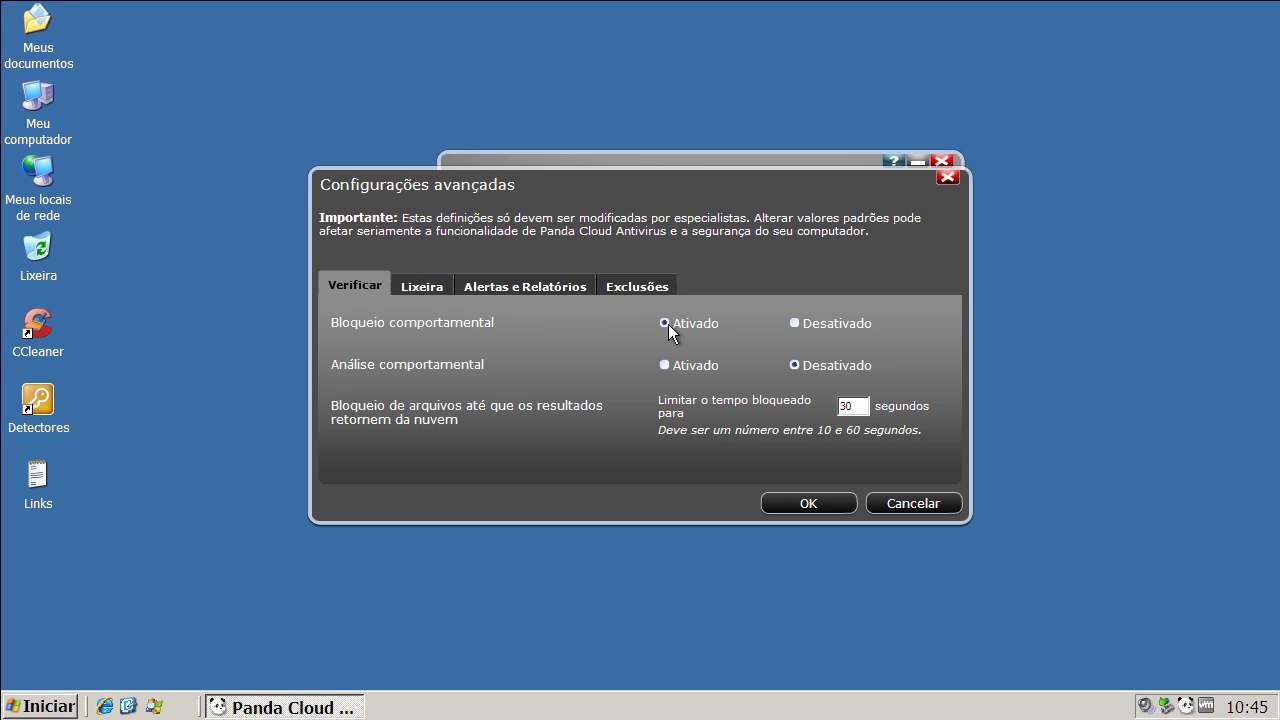
{"action": "left_click", "coordinate": [664, 367]}
{"action": "left_click", "coordinate": [760, 187]}
{"action": "left_click", "coordinate": [932, 505]}
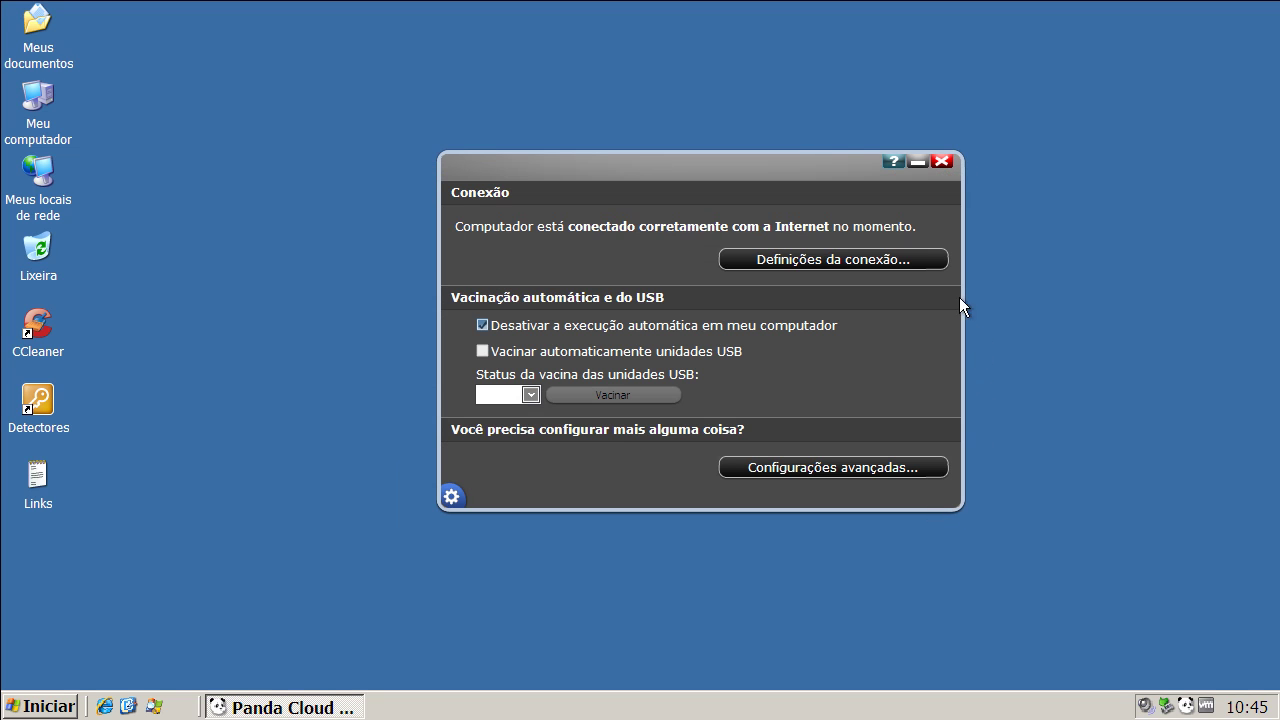
{"action": "left_click", "coordinate": [451, 496]}
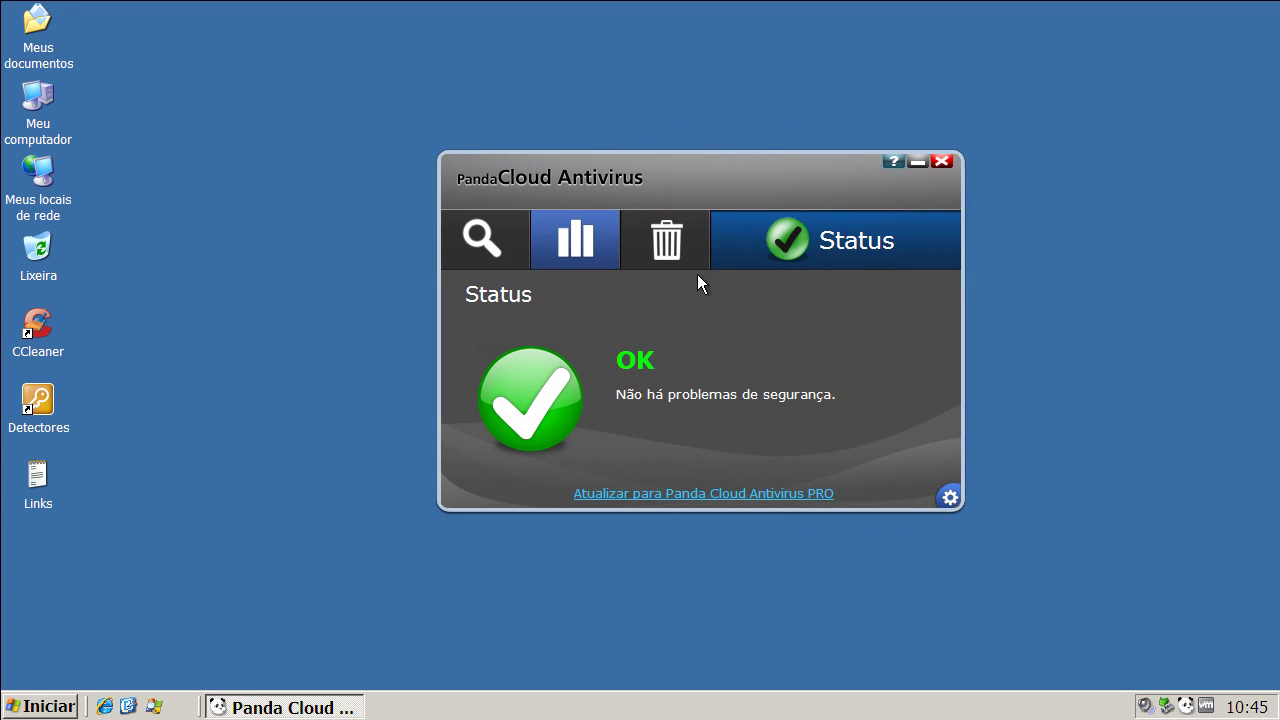
{"action": "left_click", "coordinate": [949, 162]}
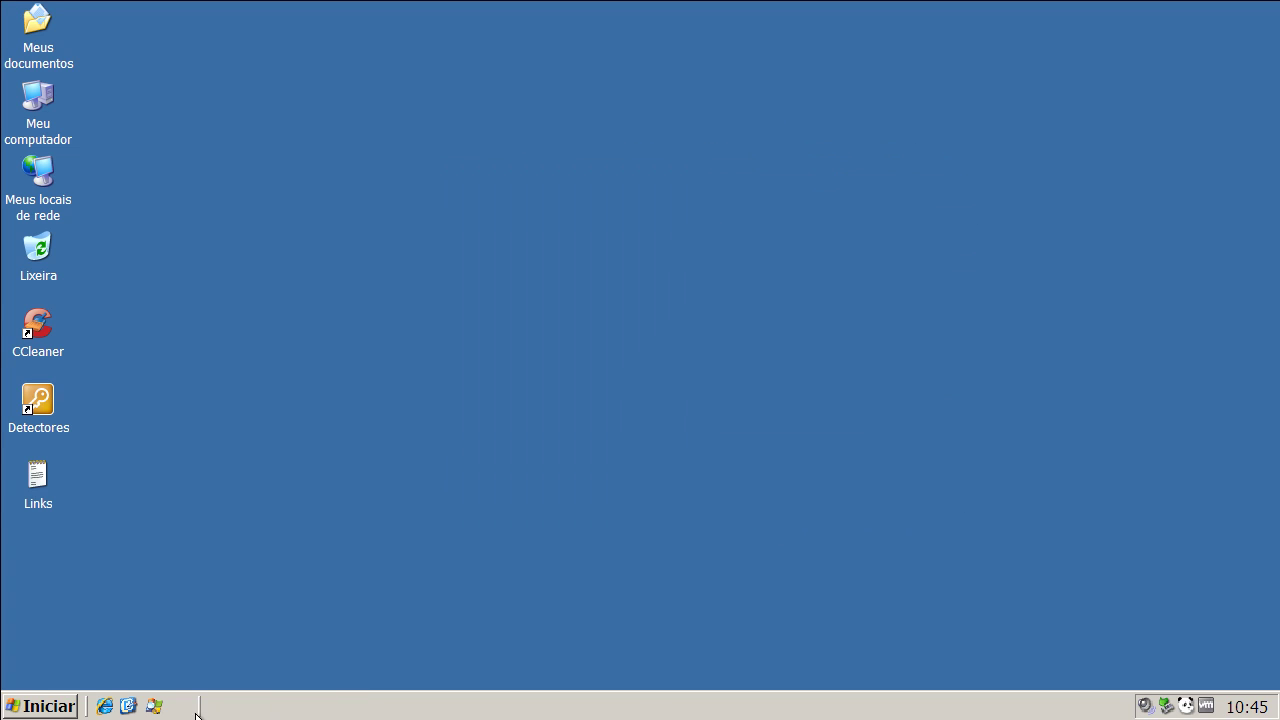
Step: Inspect the Panda processes in Process Explorer, then check the status in the Panda Cloud Antivirus window
{"action": "left_click", "coordinate": [157, 706]}
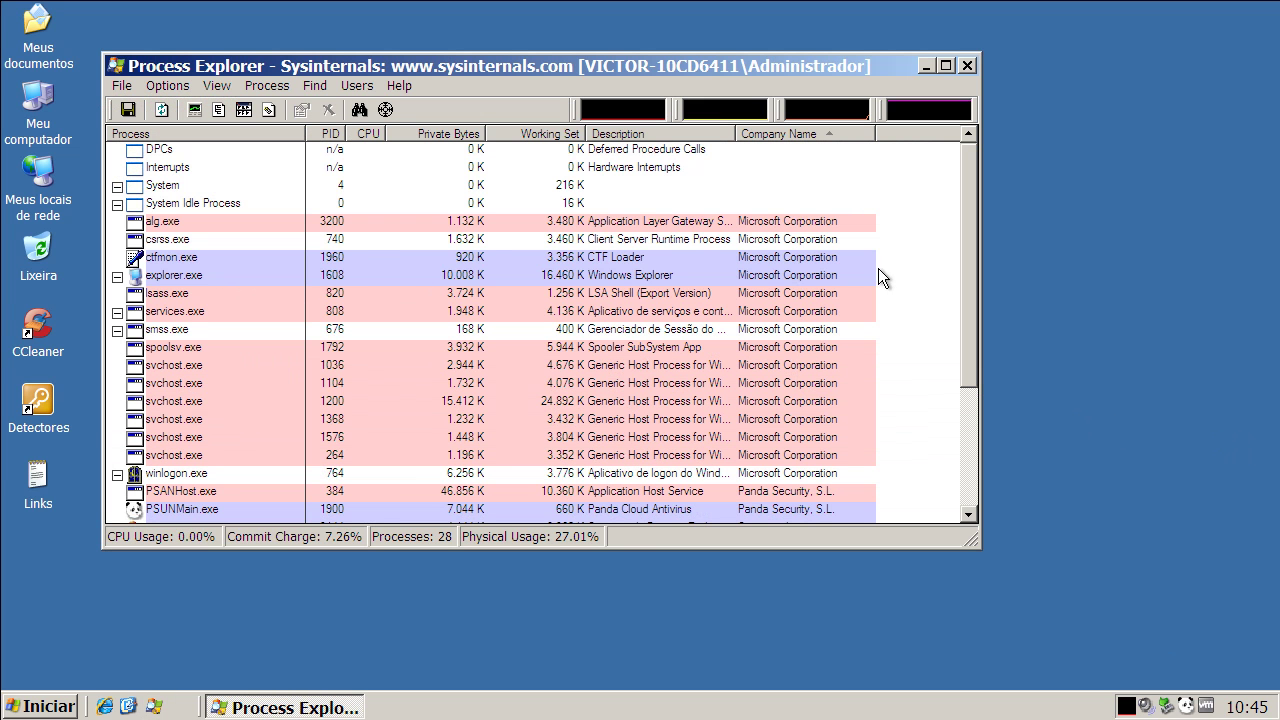
{"action": "left_click_drag", "start_coordinate": [968, 261], "coordinate": [970, 376]}
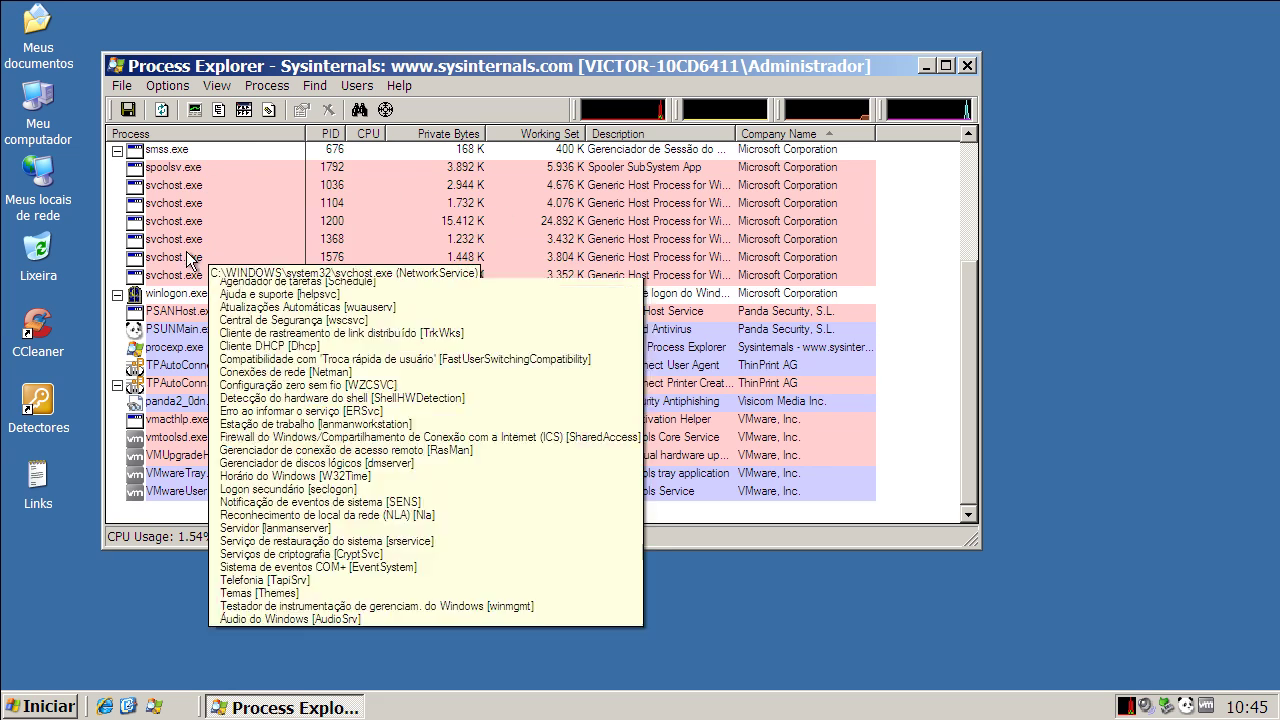
{"action": "left_click", "coordinate": [187, 330]}
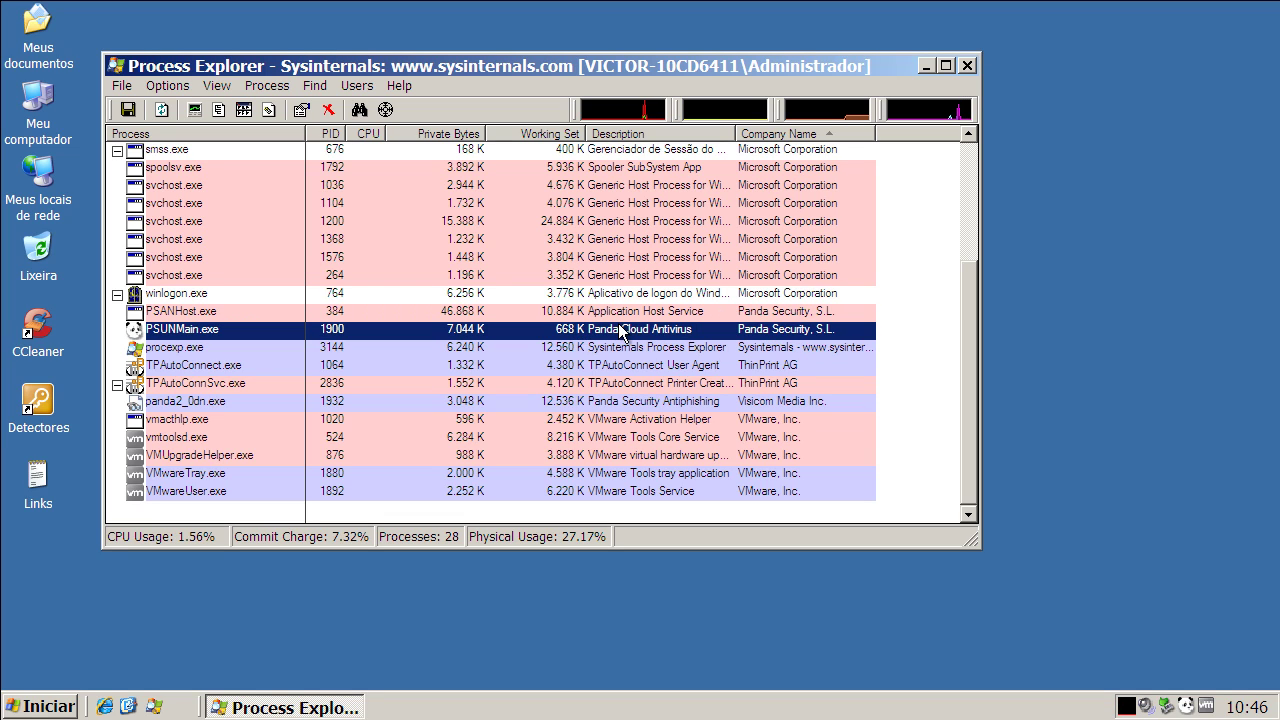
{"action": "left_click", "coordinate": [923, 66]}
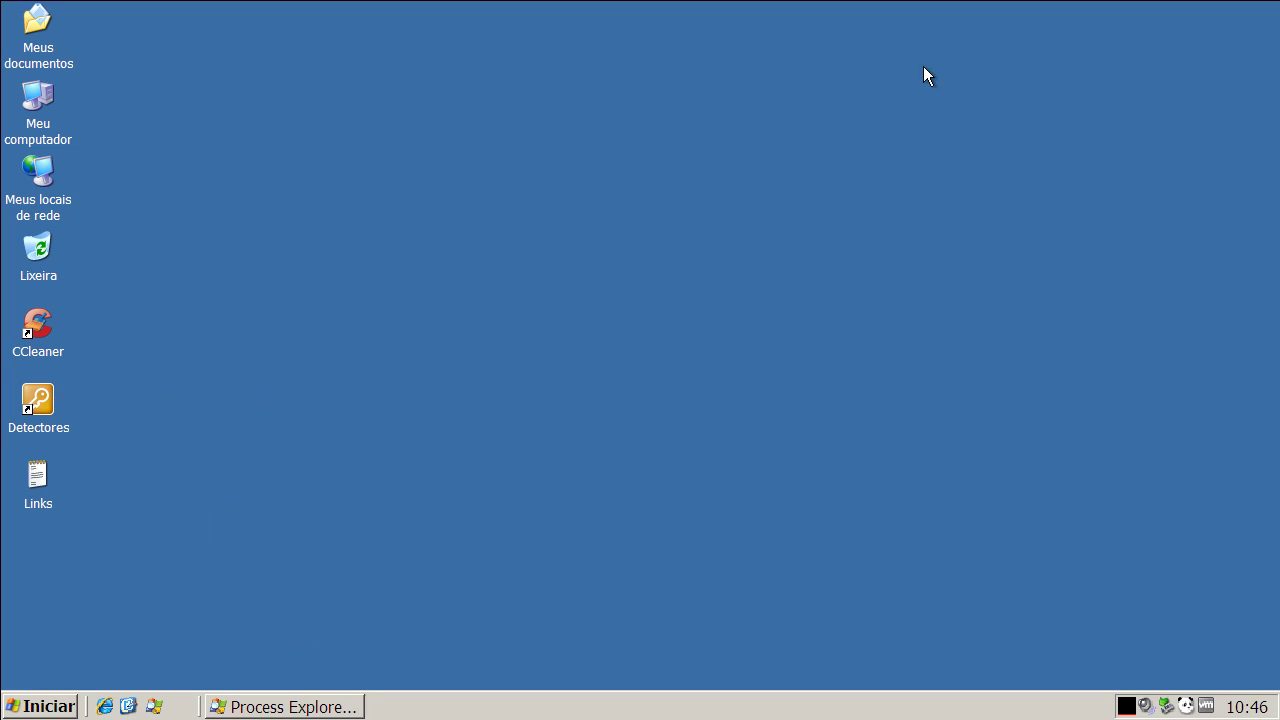
{"action": "double_click", "coordinate": [1188, 708]}
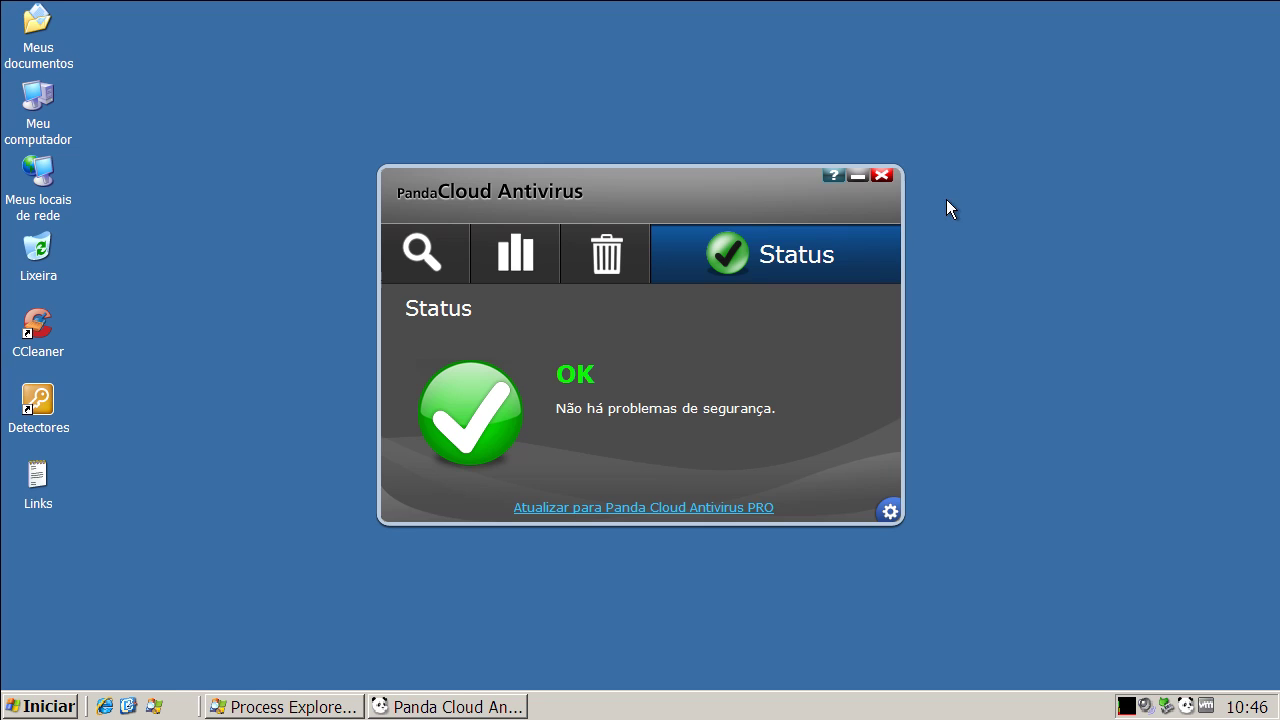
{"action": "left_click", "coordinate": [886, 175]}
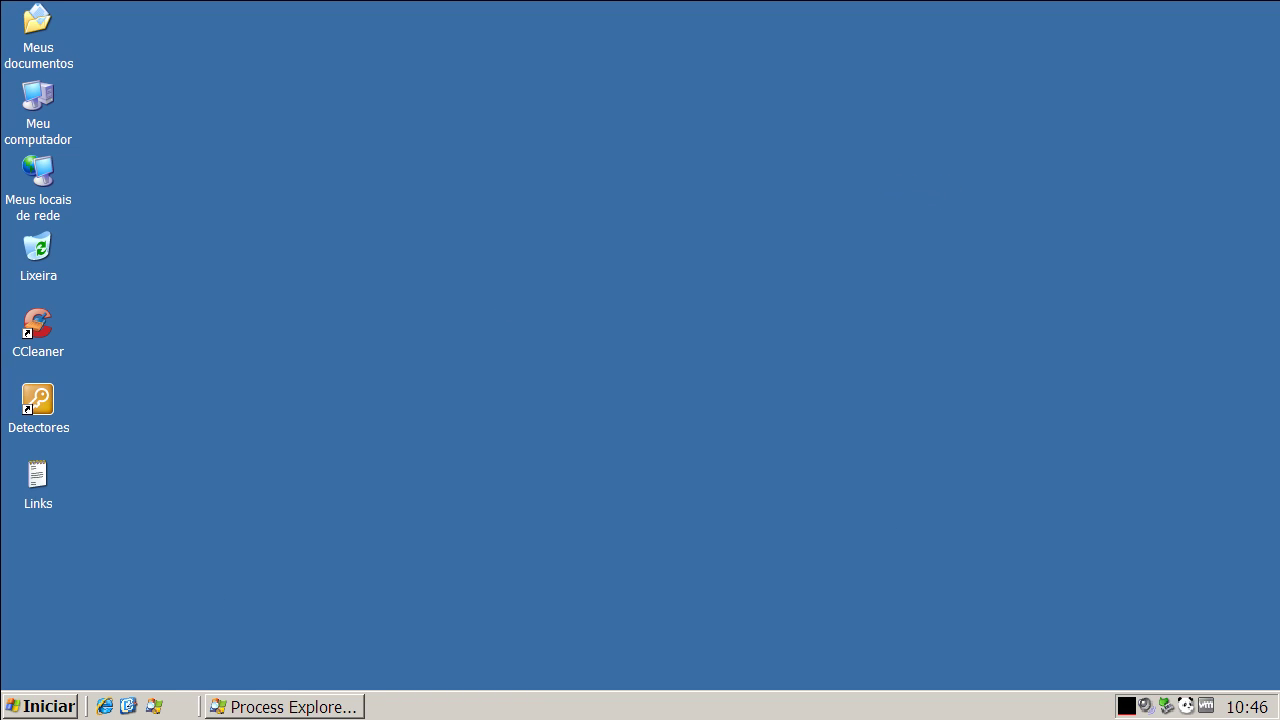
Step: Open the Links text file from the desktop and copy the first link, tutubest.com/22oct_ic3.exe
{"action": "double_click", "coordinate": [52, 491]}
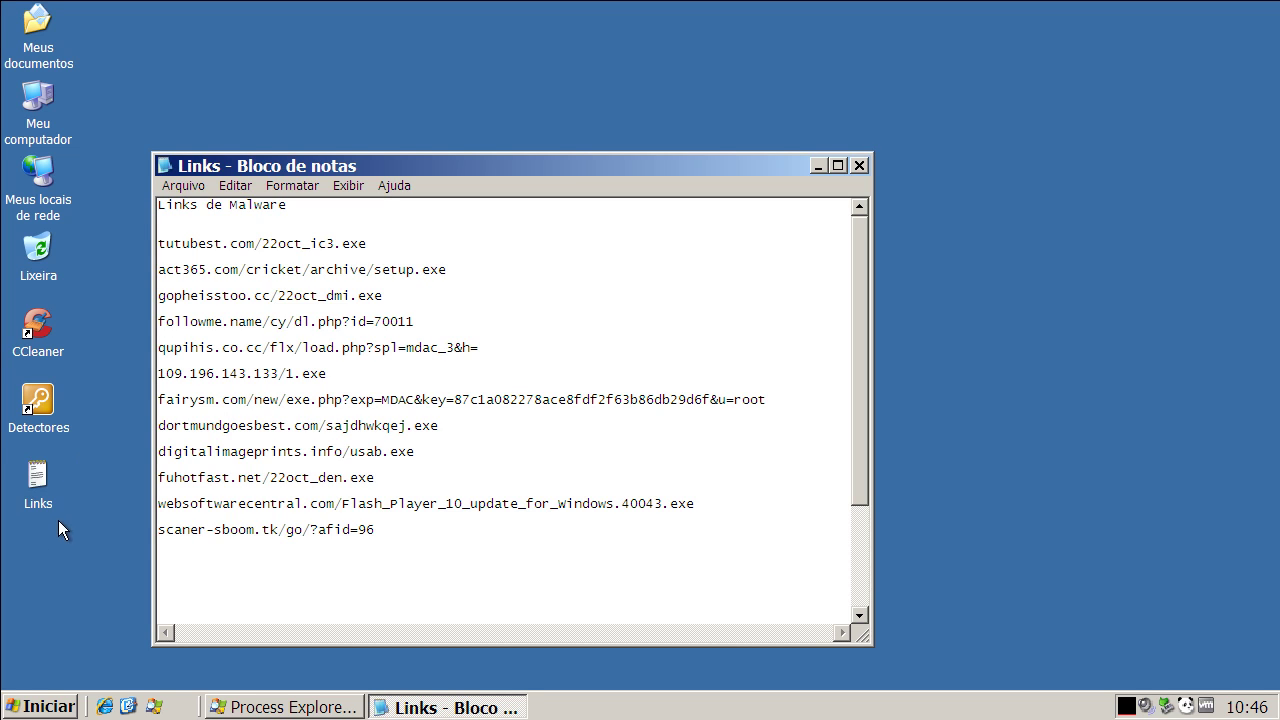
{"action": "double_click", "coordinate": [272, 244]}
{"action": "right_click", "coordinate": [276, 243]}
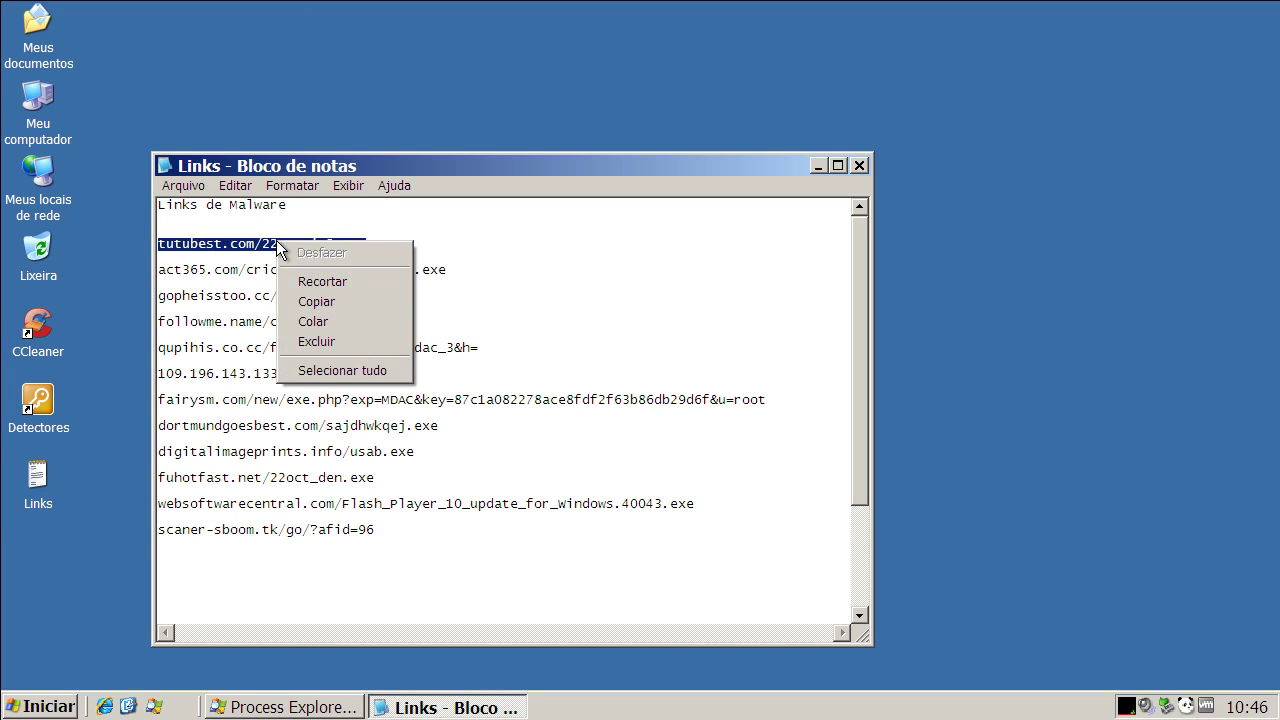
{"action": "left_click", "coordinate": [305, 302]}
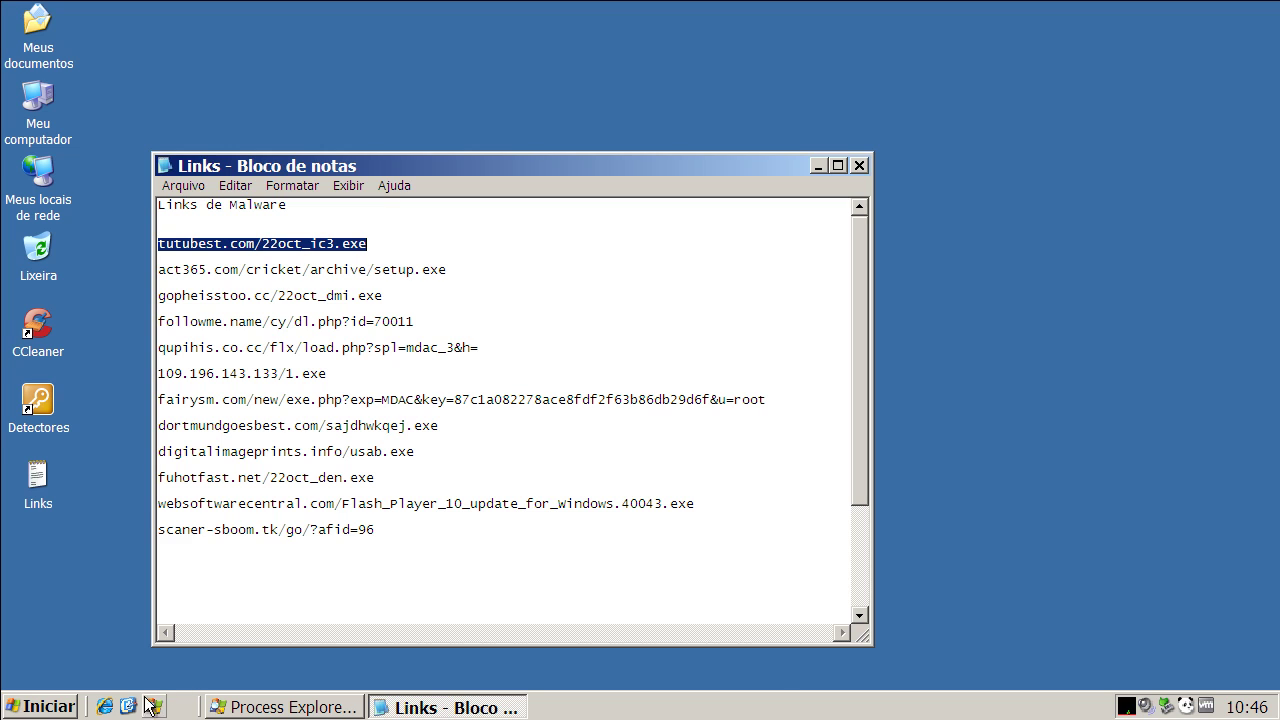
Step: Open the copied address tutubest.com/22oct_ic3.exe in Internet Explorer to test the antivirus reaction
{"action": "left_click", "coordinate": [103, 707]}
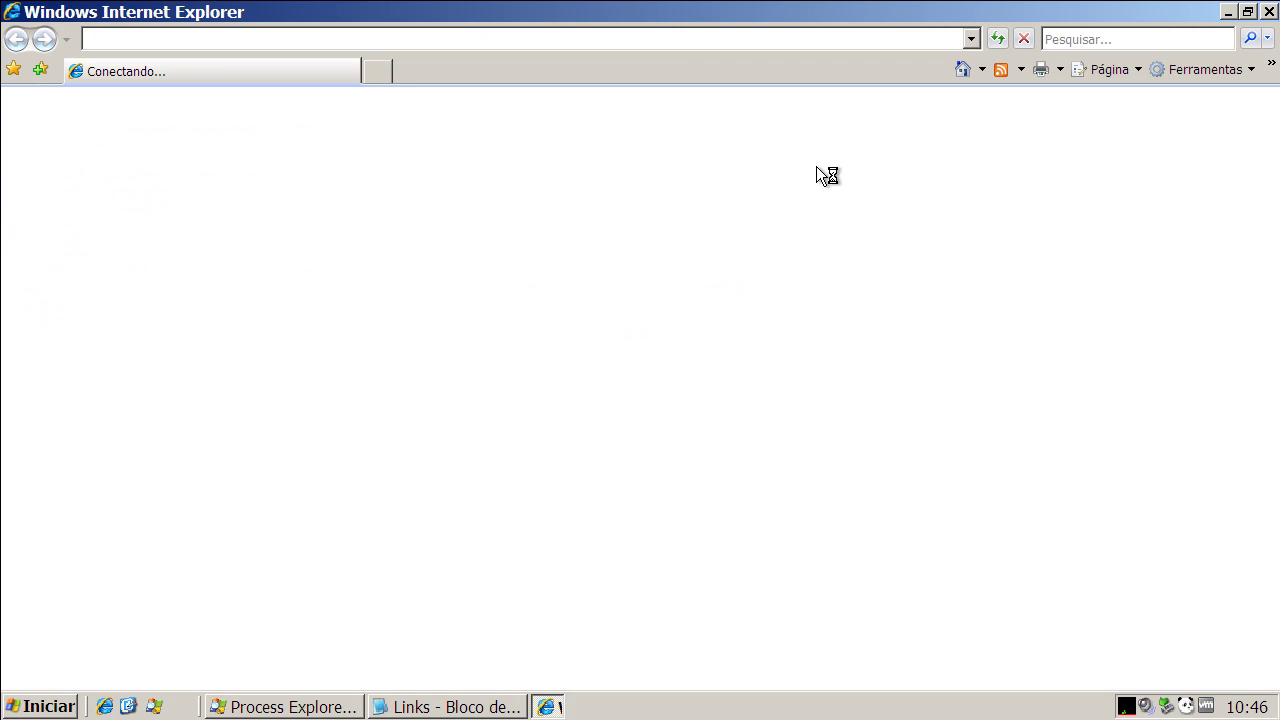
{"action": "left_click", "coordinate": [447, 707]}
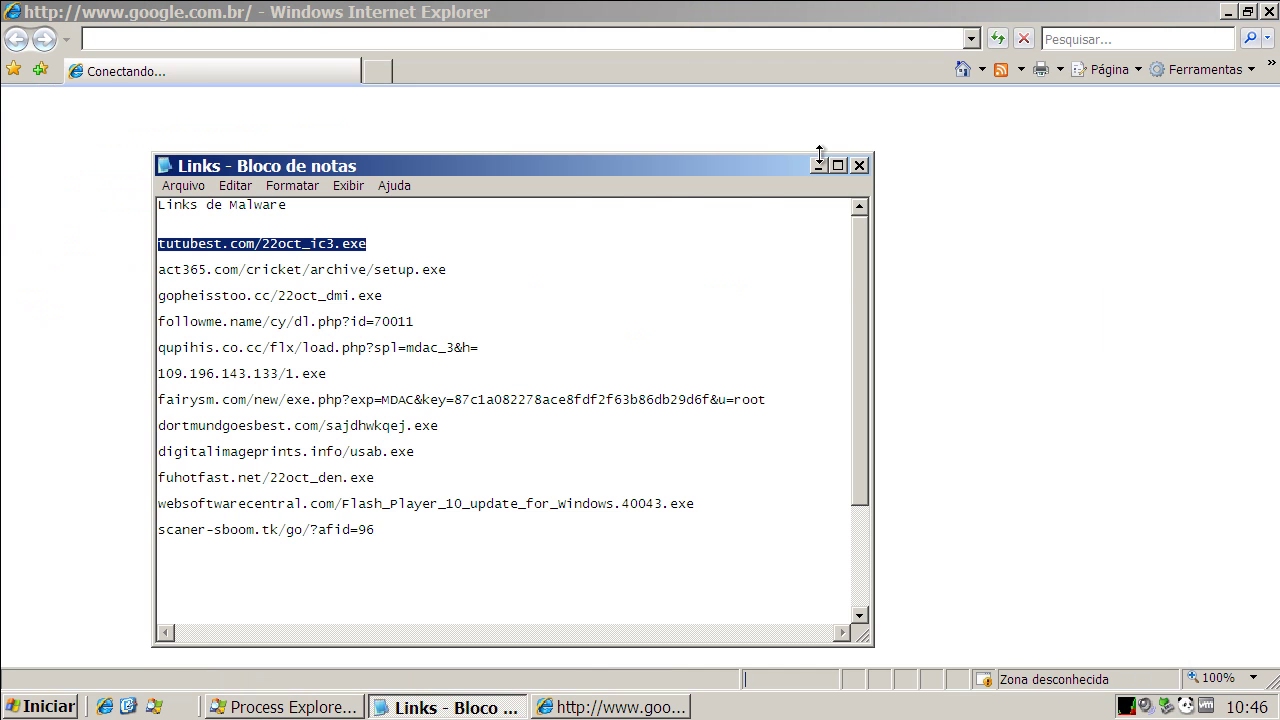
{"action": "left_click", "coordinate": [314, 40]}
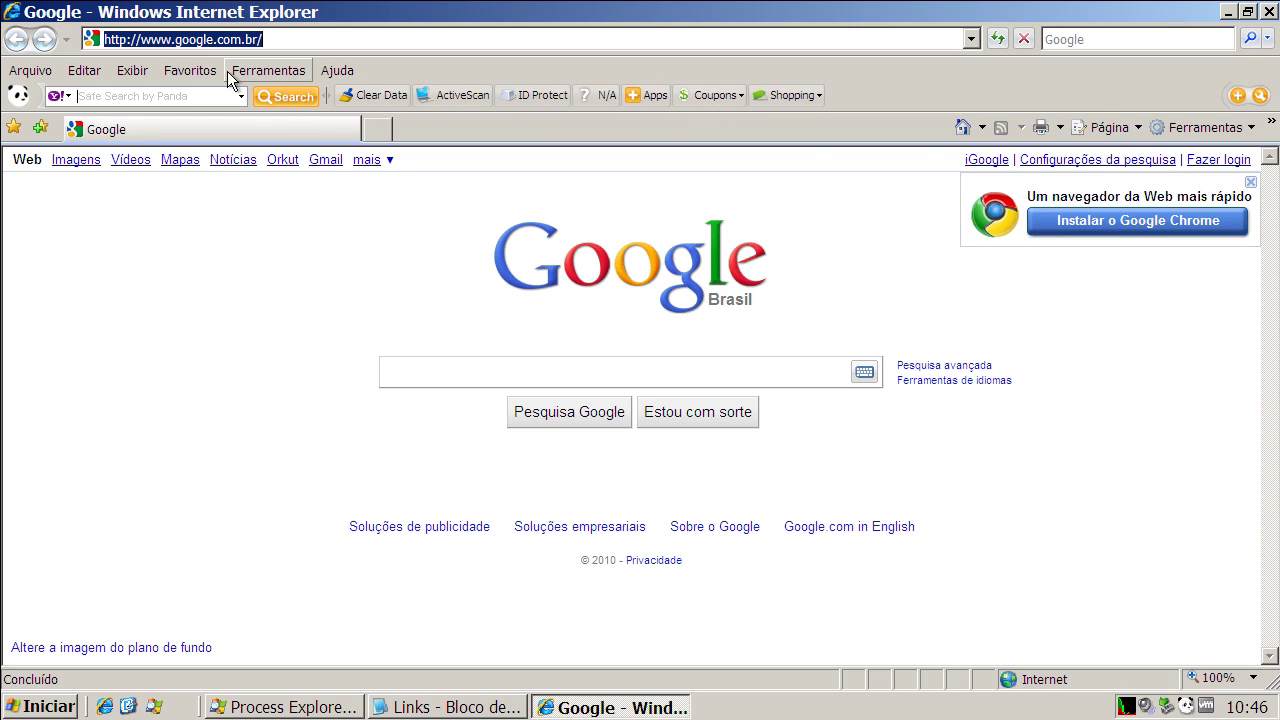
{"action": "key", "text": "ctrl+v"}
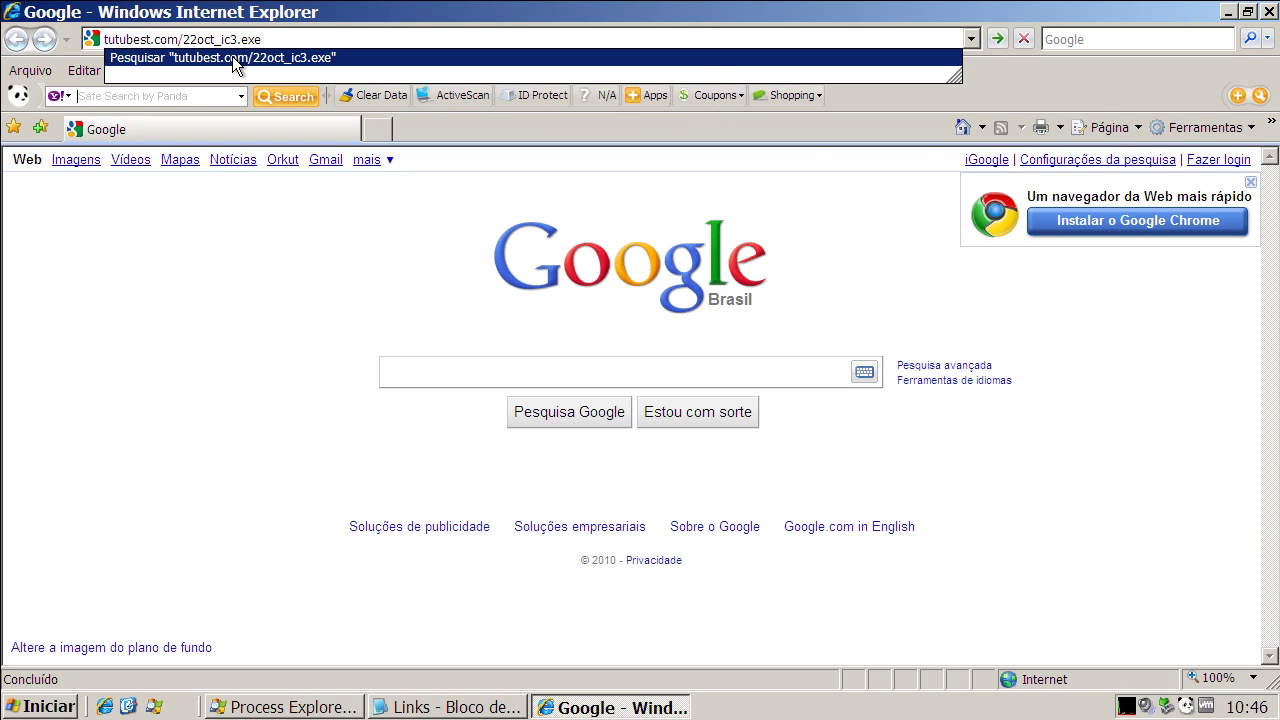
{"action": "key", "text": "Return"}
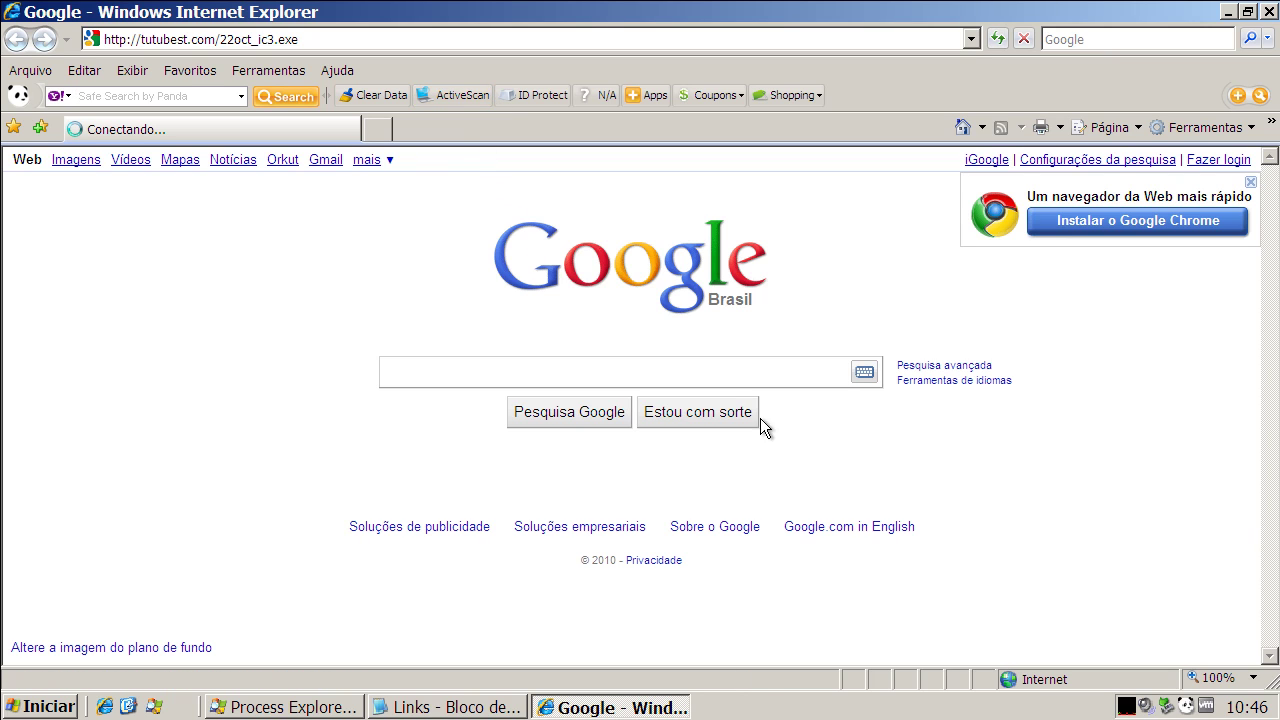
{"action": "left_click", "coordinate": [634, 366]}
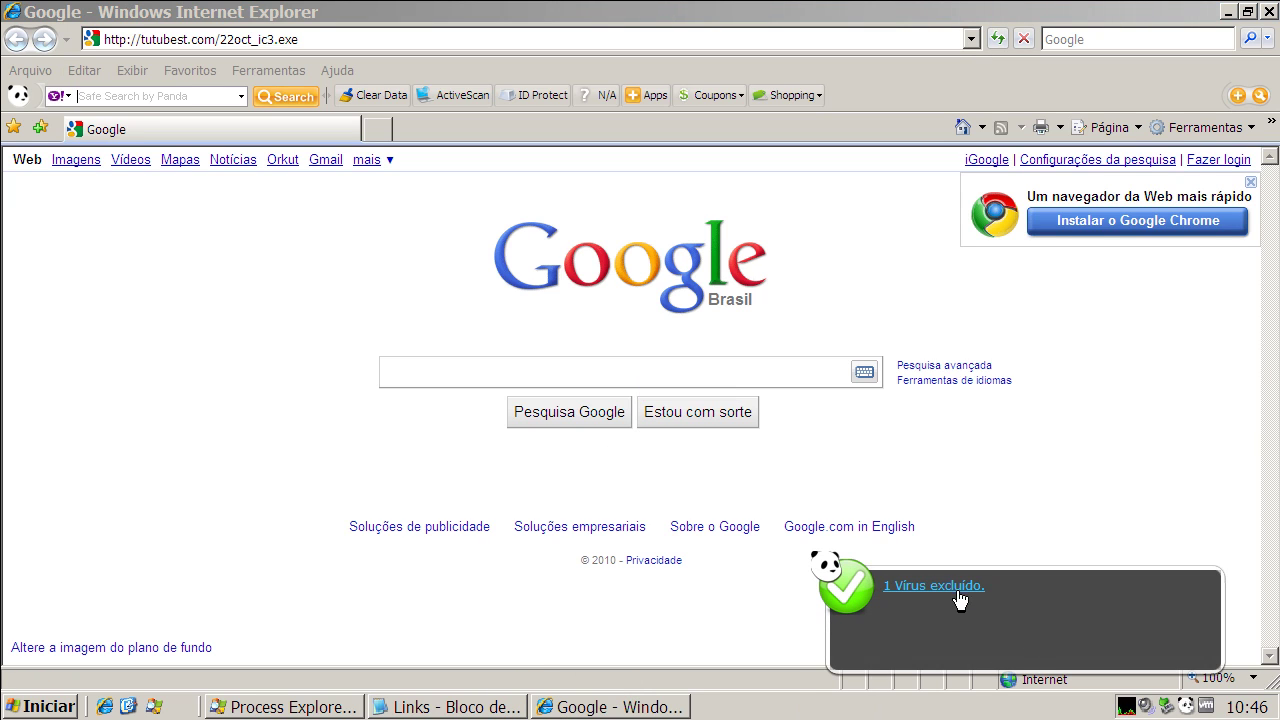
Step: Copy the act365.com/cricket/archive/setup.exe link from the Notepad list and open it in Internet Explorer
{"action": "left_click", "coordinate": [446, 710]}
{"action": "double_click", "coordinate": [255, 270]}
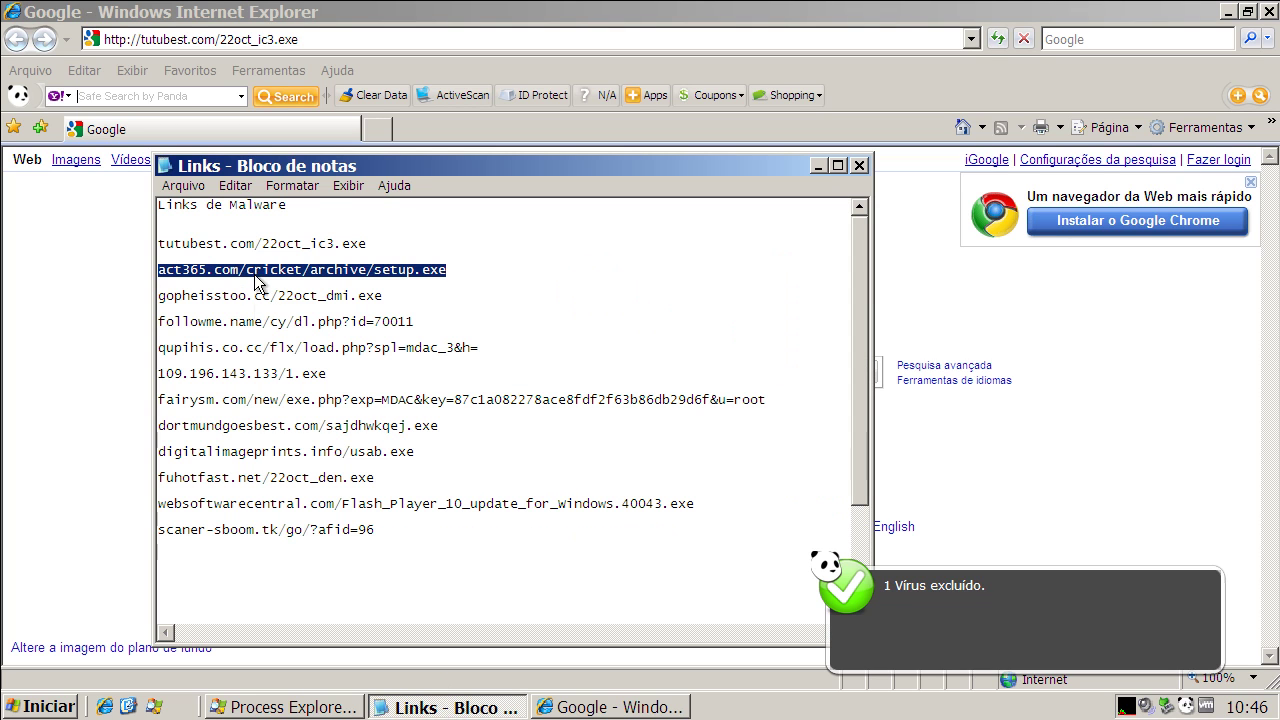
{"action": "right_click", "coordinate": [255, 280]}
{"action": "left_click", "coordinate": [290, 336]}
{"action": "left_click", "coordinate": [220, 39]}
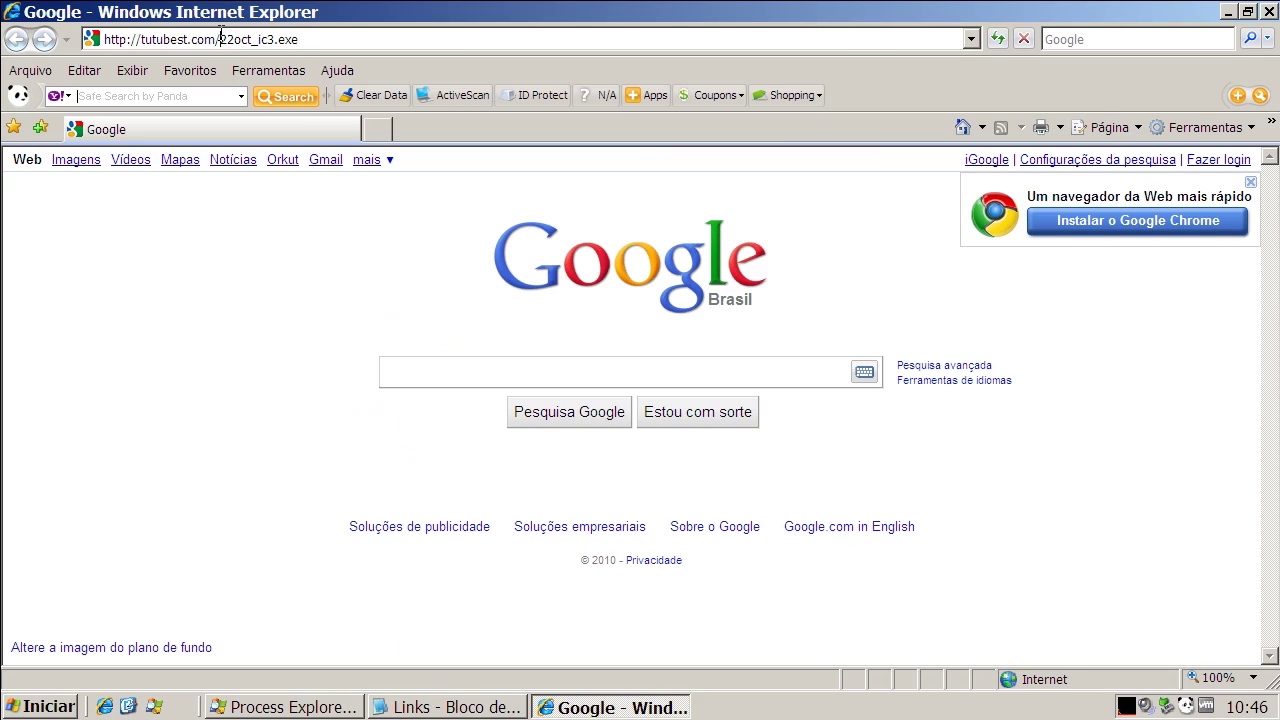
{"action": "left_click", "coordinate": [220, 37]}
{"action": "key", "text": "ctrl+v"}
{"action": "key", "text": "Return"}
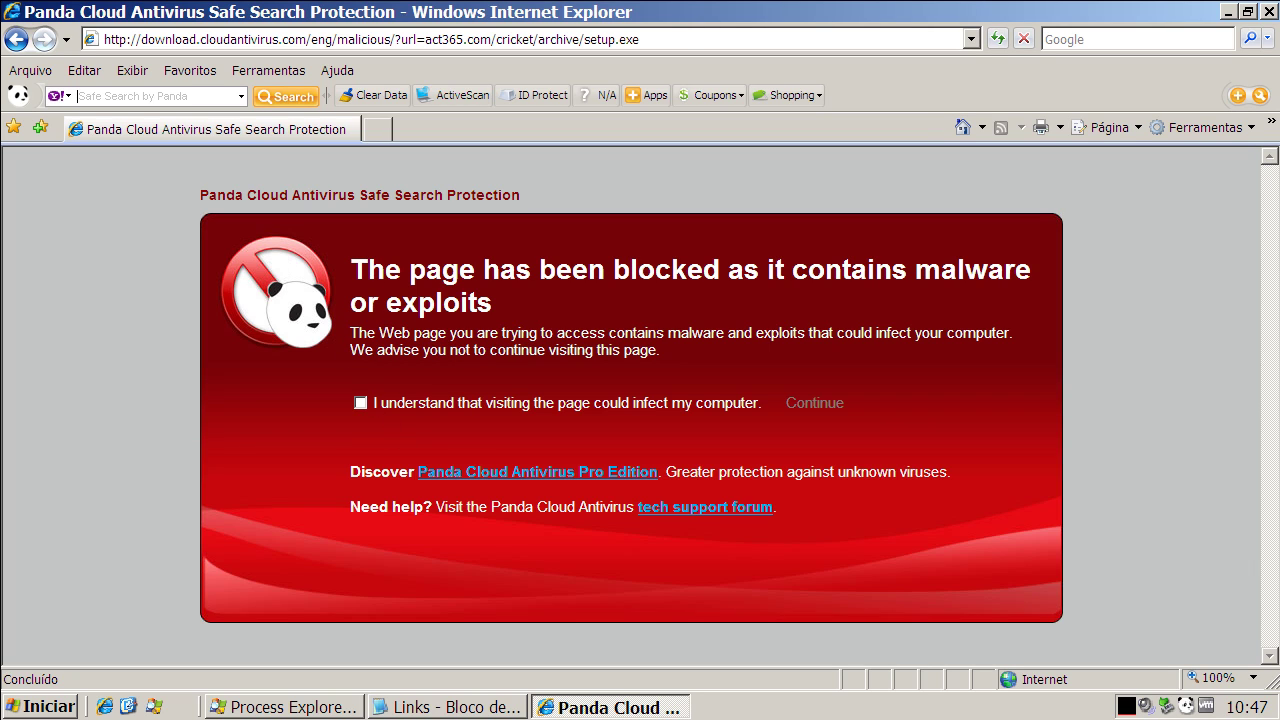
Step: Copy the third link, gopheisstoo.cc/22oct_dmi.exe, from the Notepad list and select the current address in Internet Explorer
{"action": "left_click", "coordinate": [455, 708]}
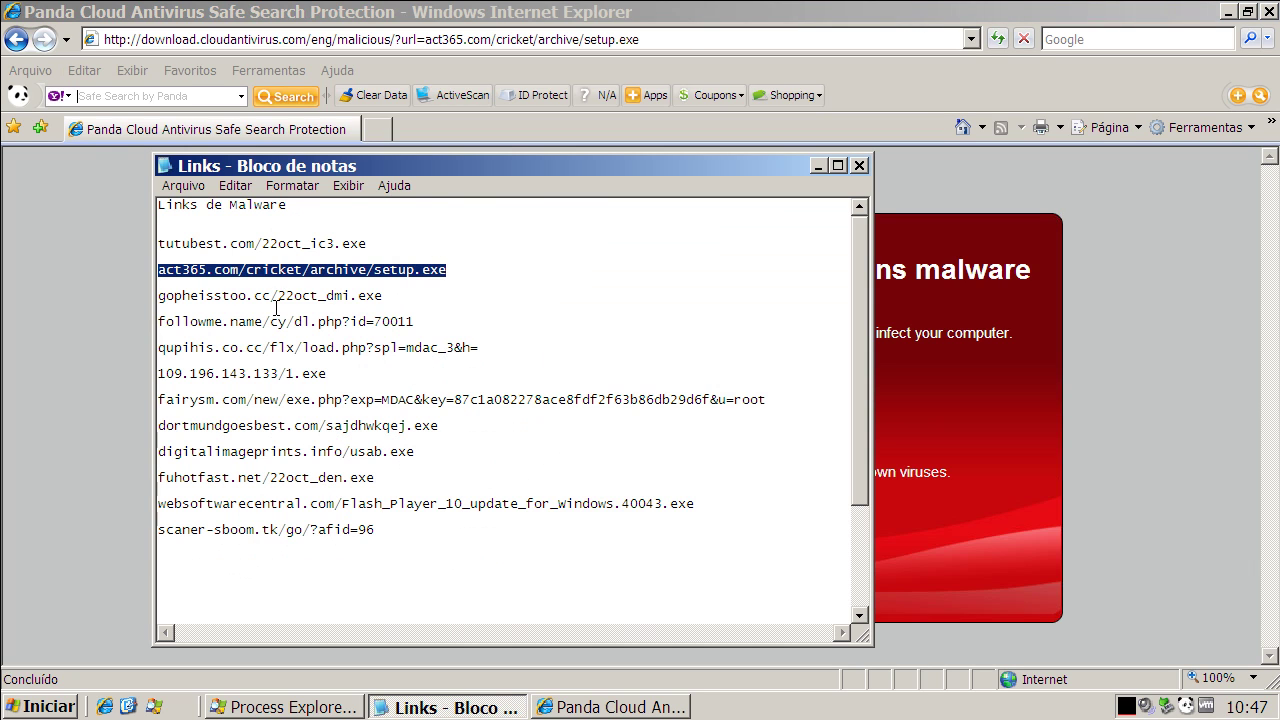
{"action": "double_click", "coordinate": [276, 297]}
{"action": "right_click", "coordinate": [276, 297]}
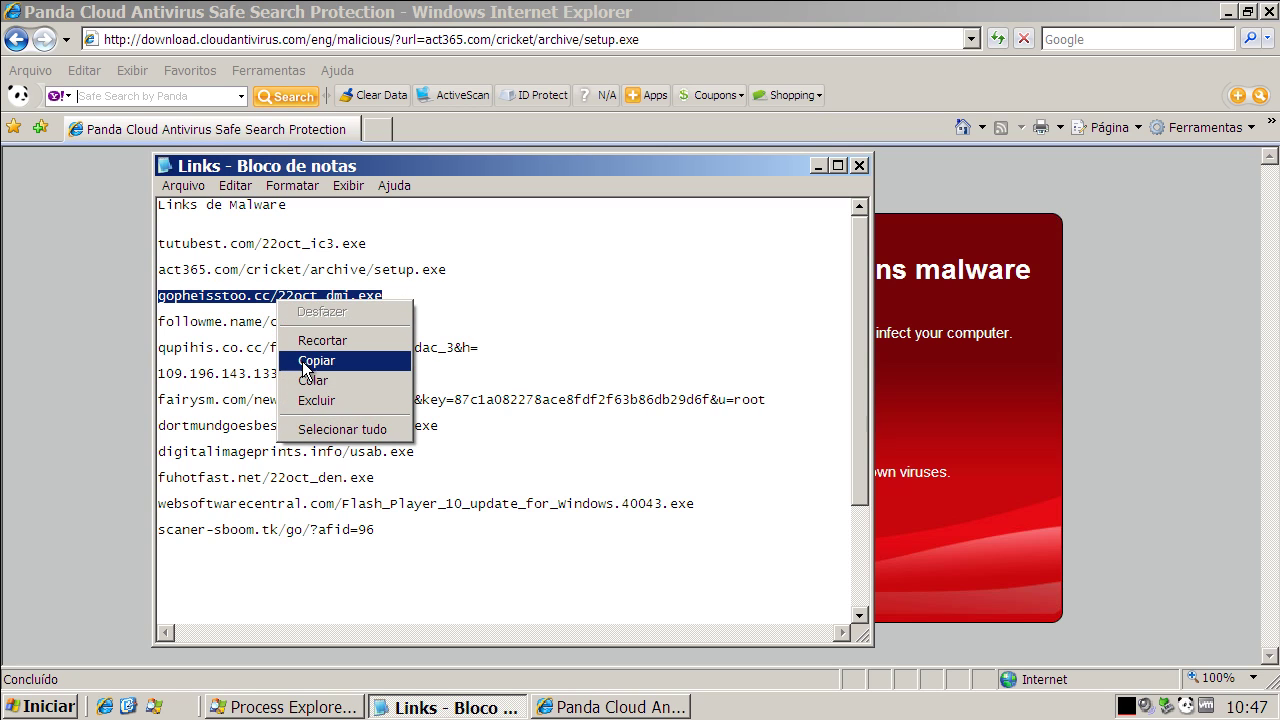
{"action": "left_click", "coordinate": [300, 360]}
{"action": "left_click", "coordinate": [227, 38]}
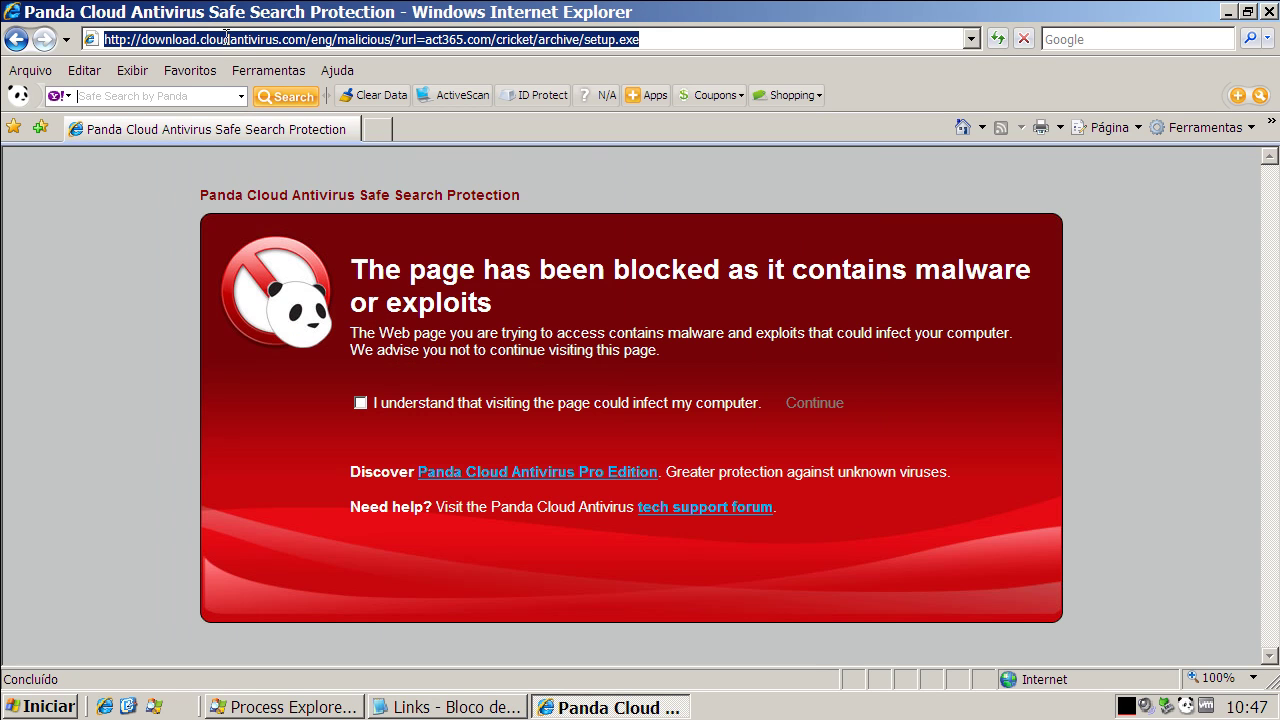
Step: Accept the infection risk on the Panda block page, confirm access to the site, and try to allow the blocked file download
{"action": "left_click", "coordinate": [361, 403]}
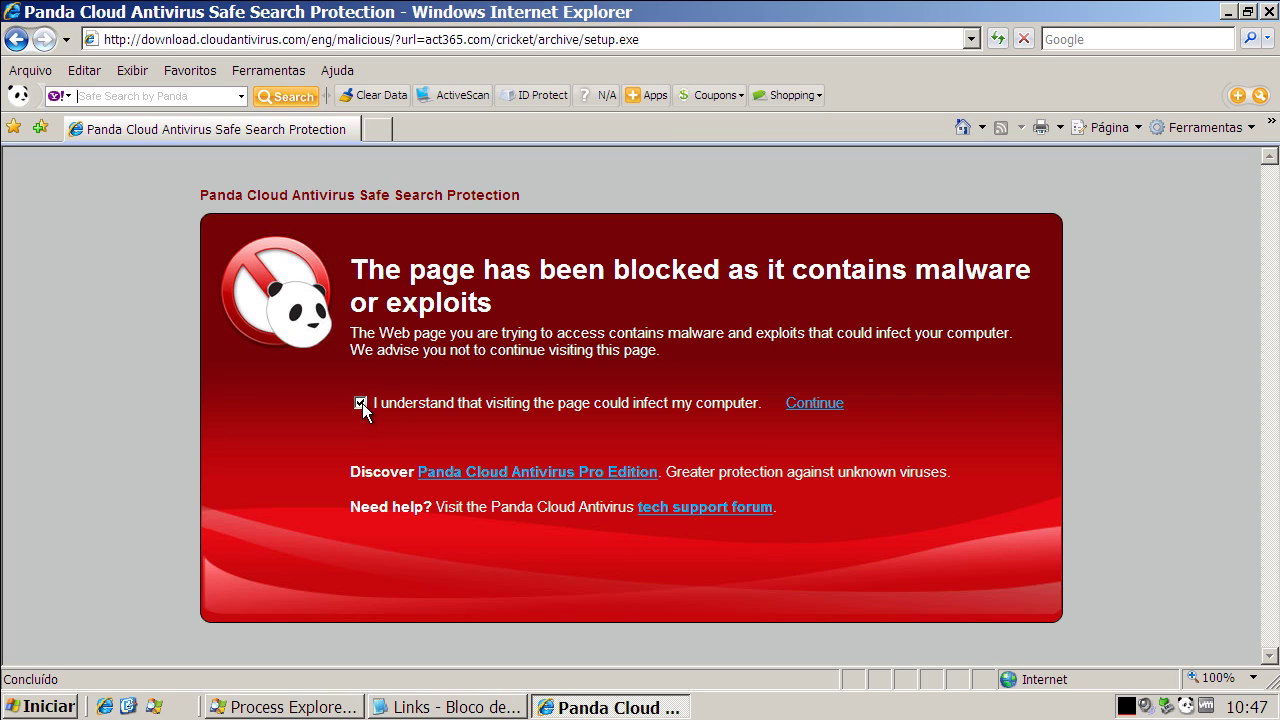
{"action": "left_click", "coordinate": [821, 403]}
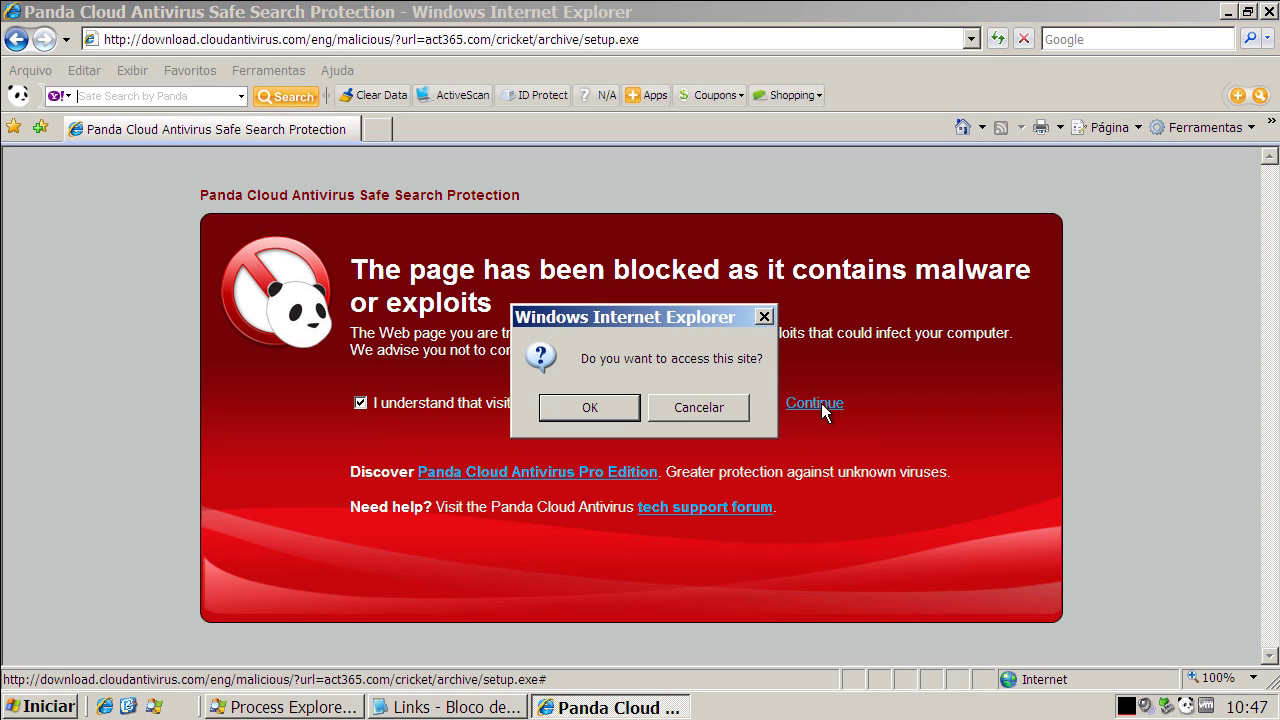
{"action": "left_click", "coordinate": [619, 408]}
{"action": "left_click", "coordinate": [617, 401]}
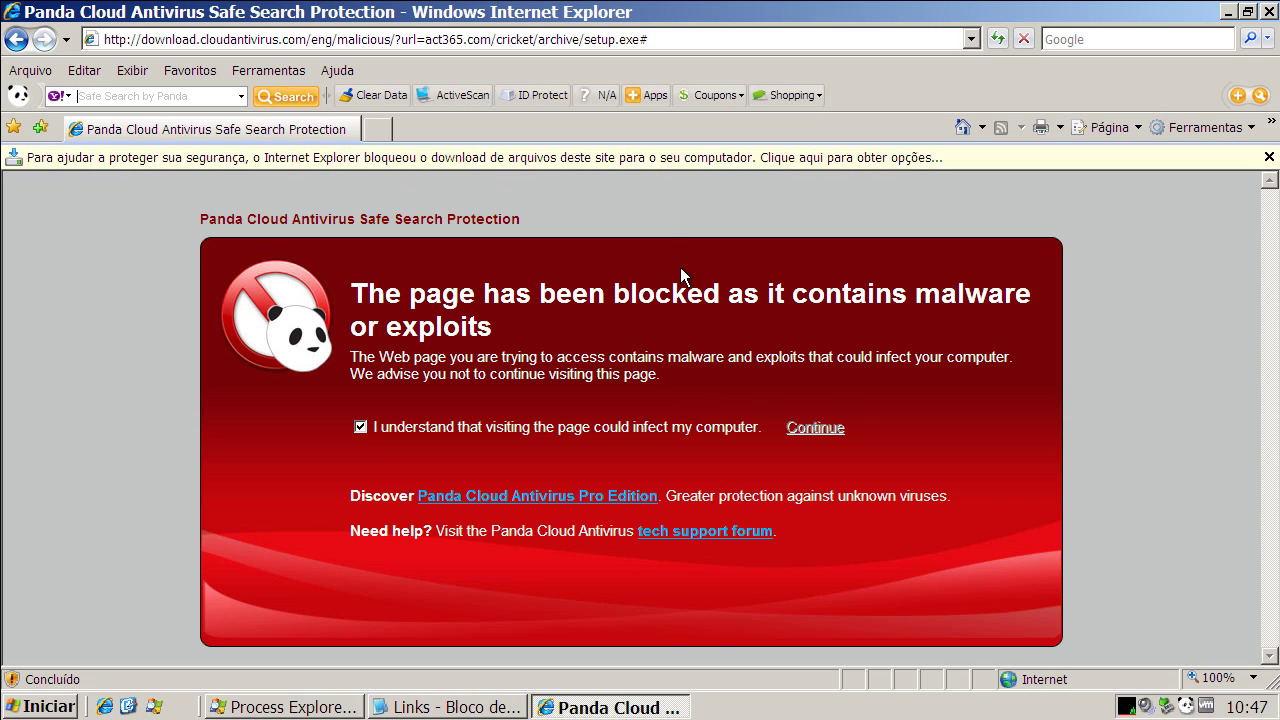
{"action": "left_click", "coordinate": [684, 158]}
{"action": "left_click", "coordinate": [703, 170]}
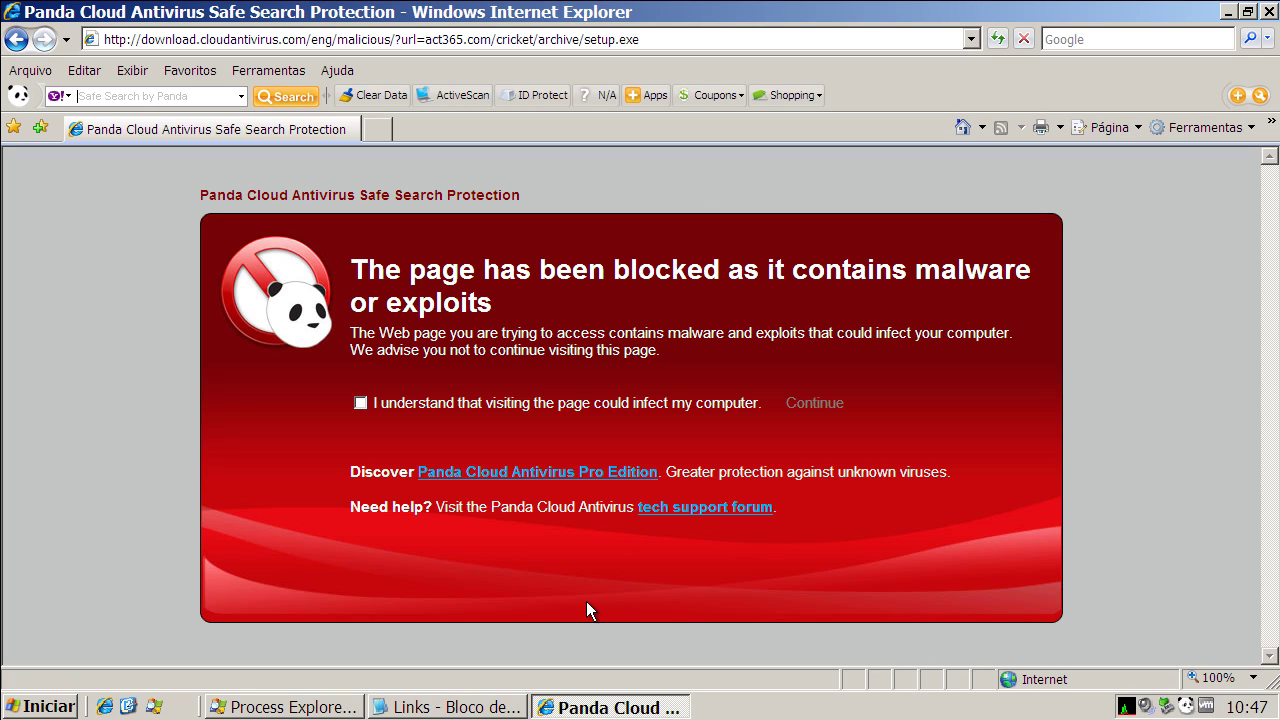
Step: Copy the gopheisstoo.cc/22oct_dmi.exe link again from the Notepad list, minimize Notepad and return to Internet Explorer
{"action": "left_click", "coordinate": [487, 710]}
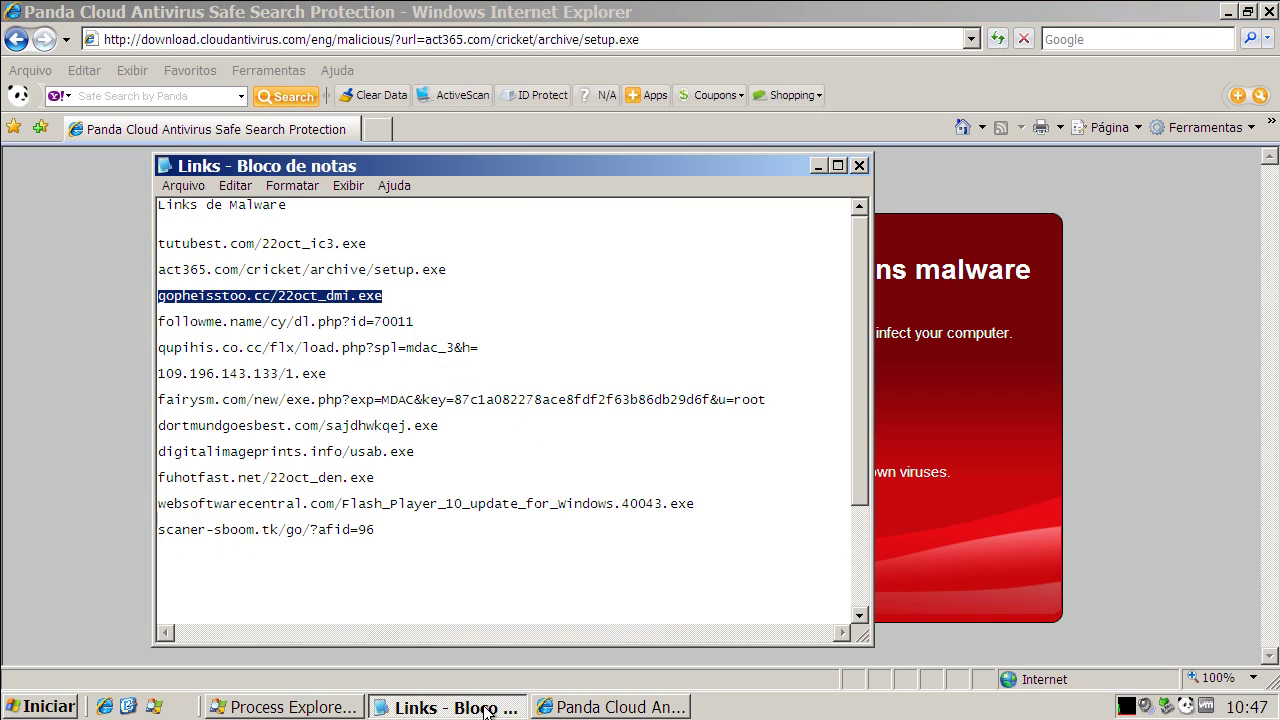
{"action": "right_click", "coordinate": [354, 292]}
{"action": "left_click", "coordinate": [400, 356]}
{"action": "left_click", "coordinate": [817, 166]}
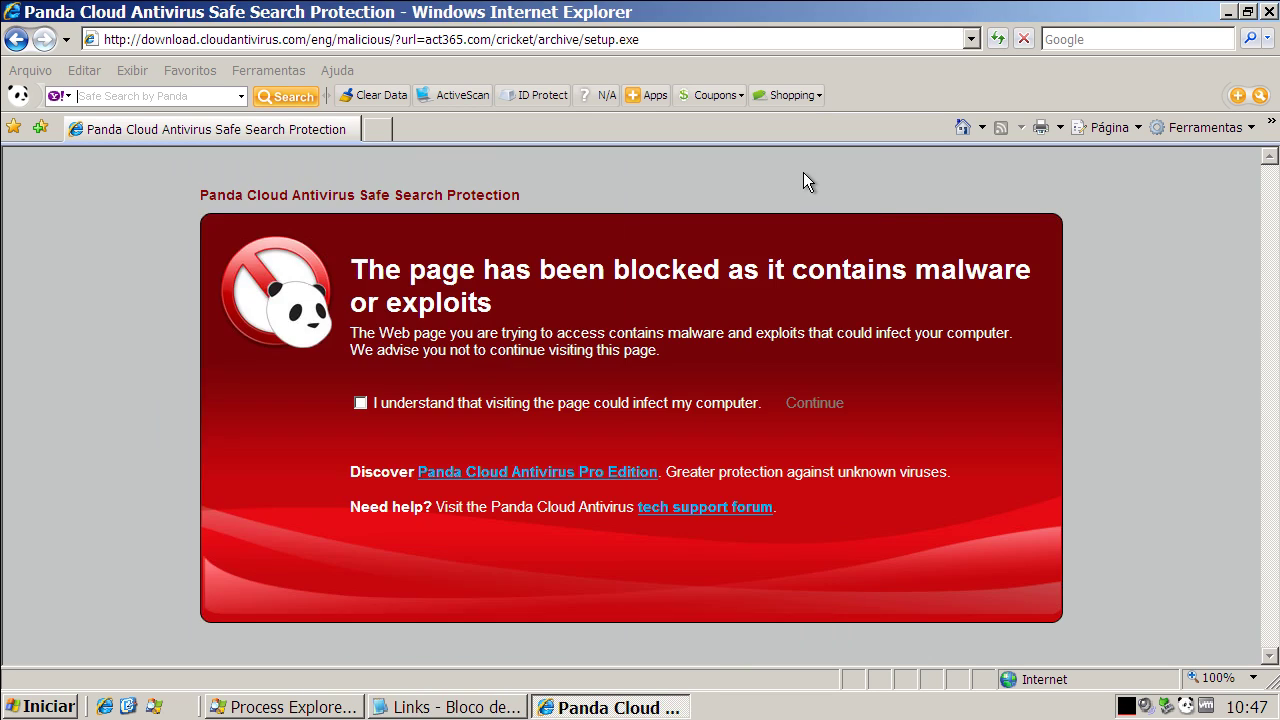
{"action": "left_click", "coordinate": [1228, 11]}
{"action": "left_click", "coordinate": [605, 706]}
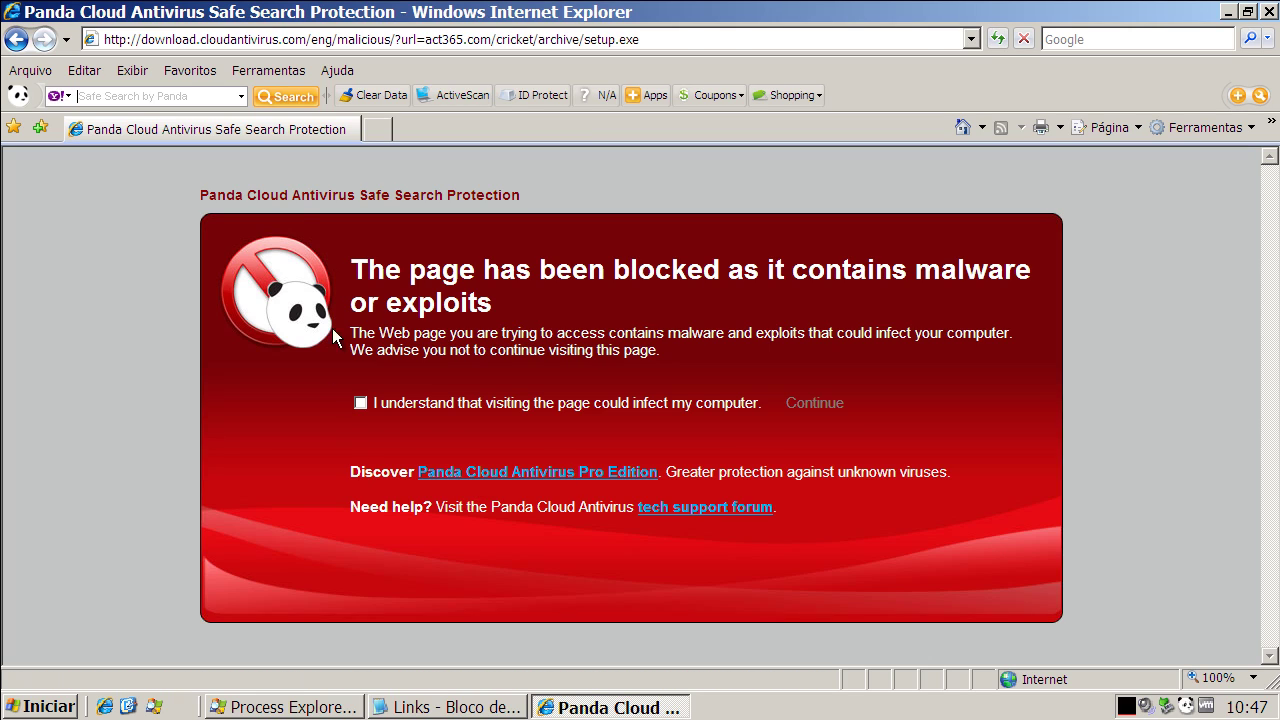
Step: Open gopheisstoo.cc/22oct_dmi.exe in Internet Explorer, run the offered file and return to the home page
{"action": "left_click", "coordinate": [240, 40]}
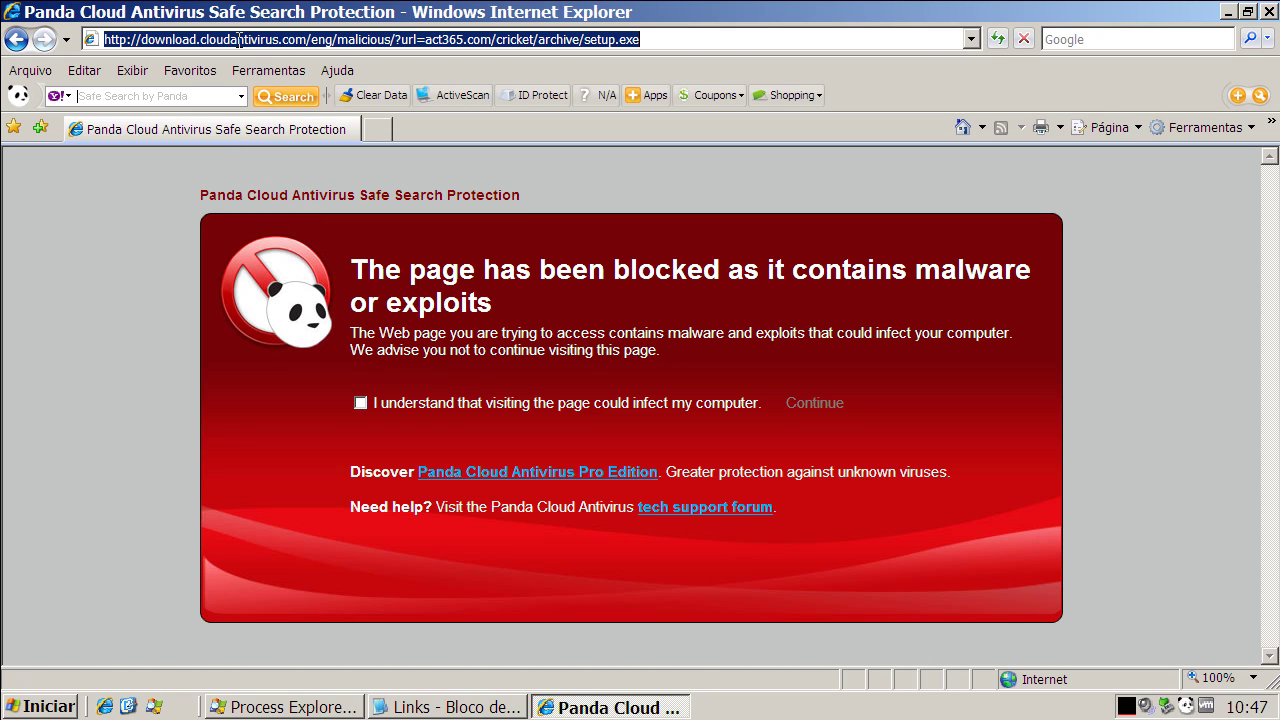
{"action": "key", "text": "ctrl+v"}
{"action": "key", "text": "Return"}
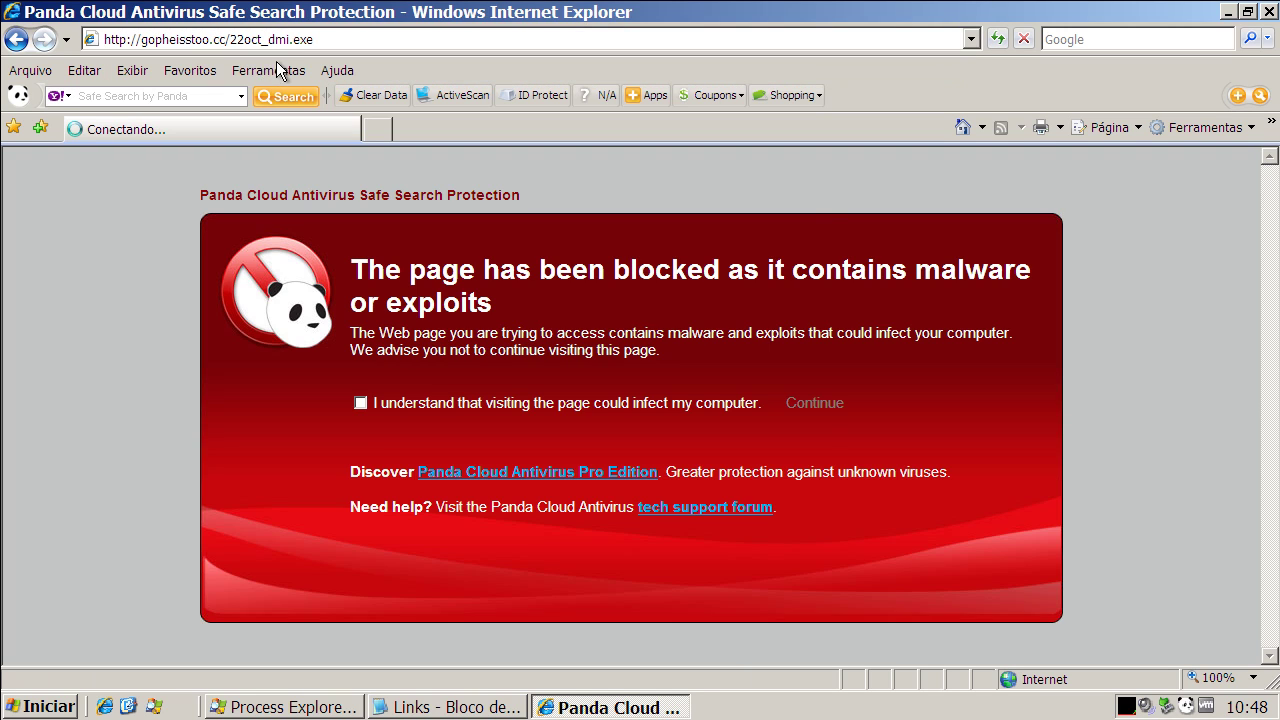
{"action": "left_click", "coordinate": [631, 365]}
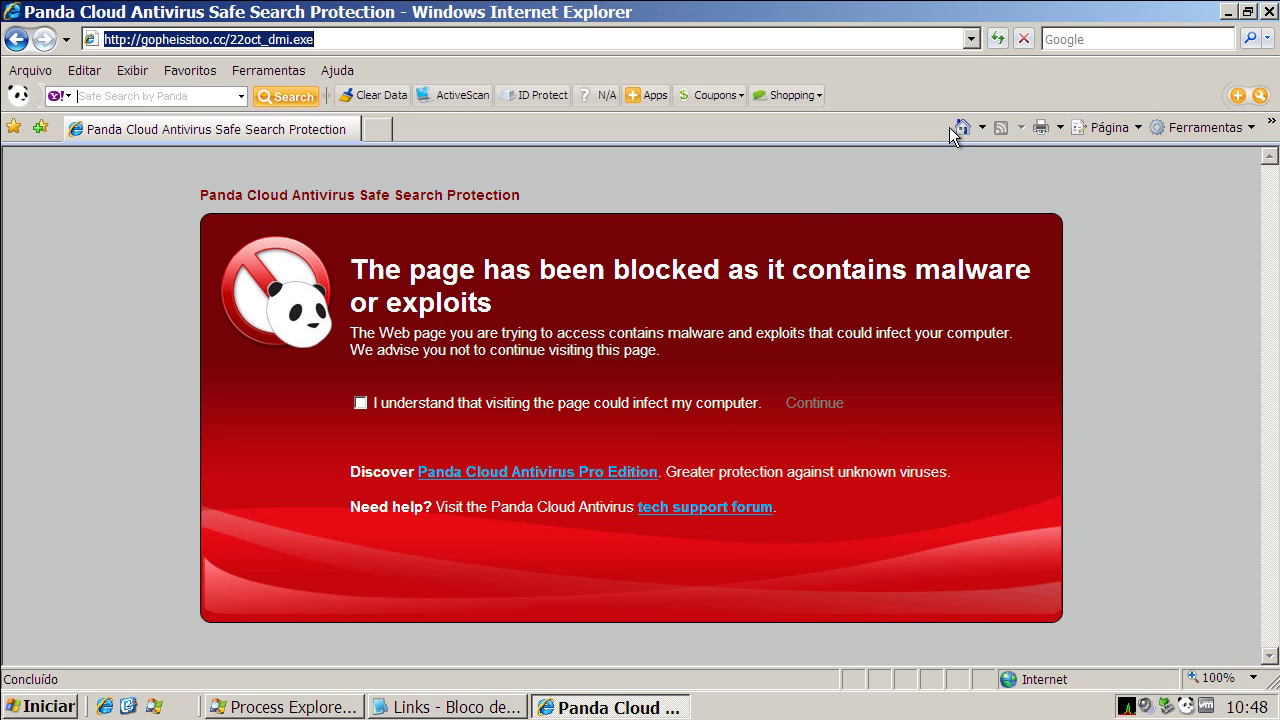
{"action": "left_click", "coordinate": [950, 127]}
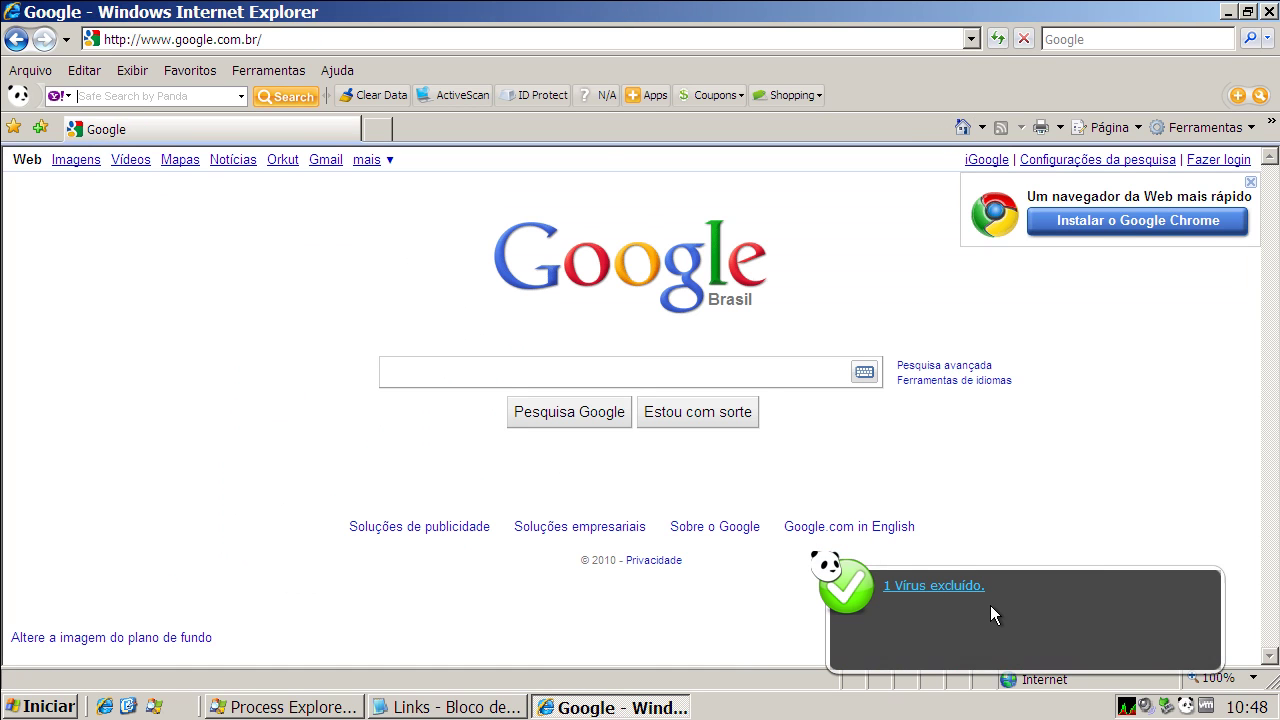
Step: Copy the followme.name/cy/dl.php?id=70011 link from the Notepad list and open it in Internet Explorer
{"action": "left_click", "coordinate": [448, 700]}
{"action": "left_click", "coordinate": [275, 318]}
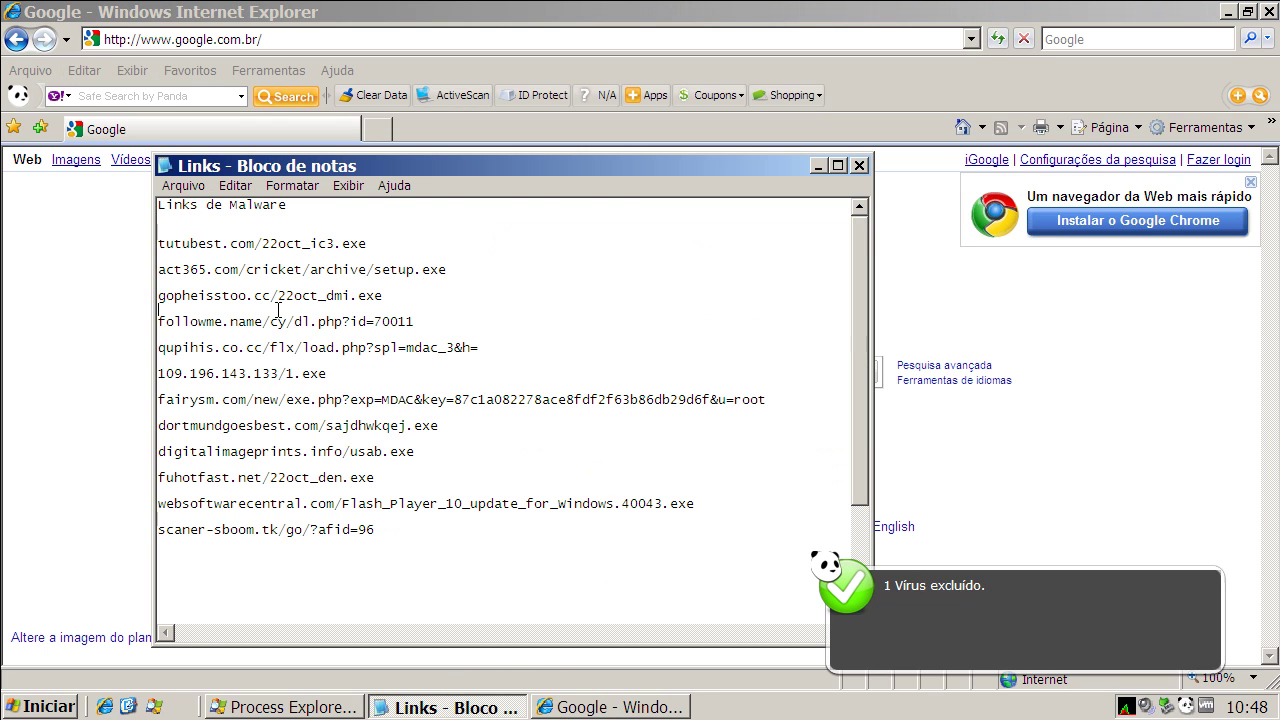
{"action": "double_click", "coordinate": [275, 318]}
{"action": "right_click", "coordinate": [276, 320]}
{"action": "left_click", "coordinate": [305, 376]}
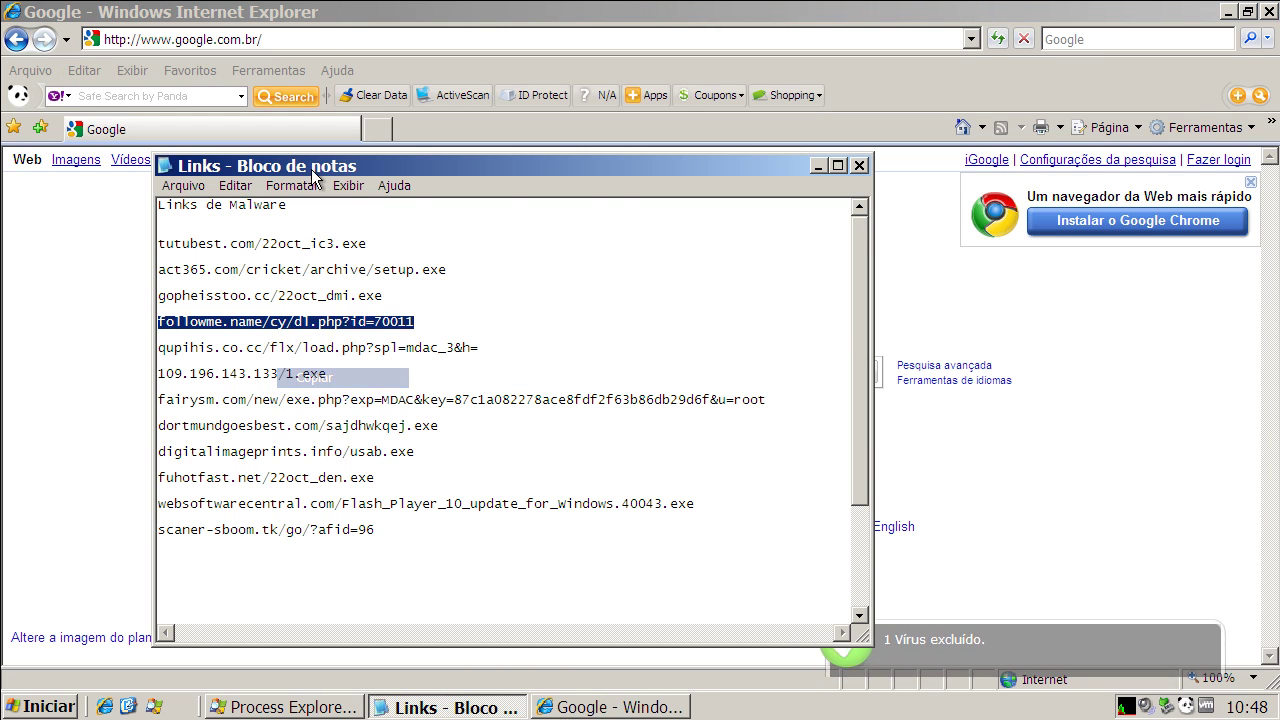
{"action": "left_click", "coordinate": [282, 40]}
{"action": "key", "text": "ctrl+v"}
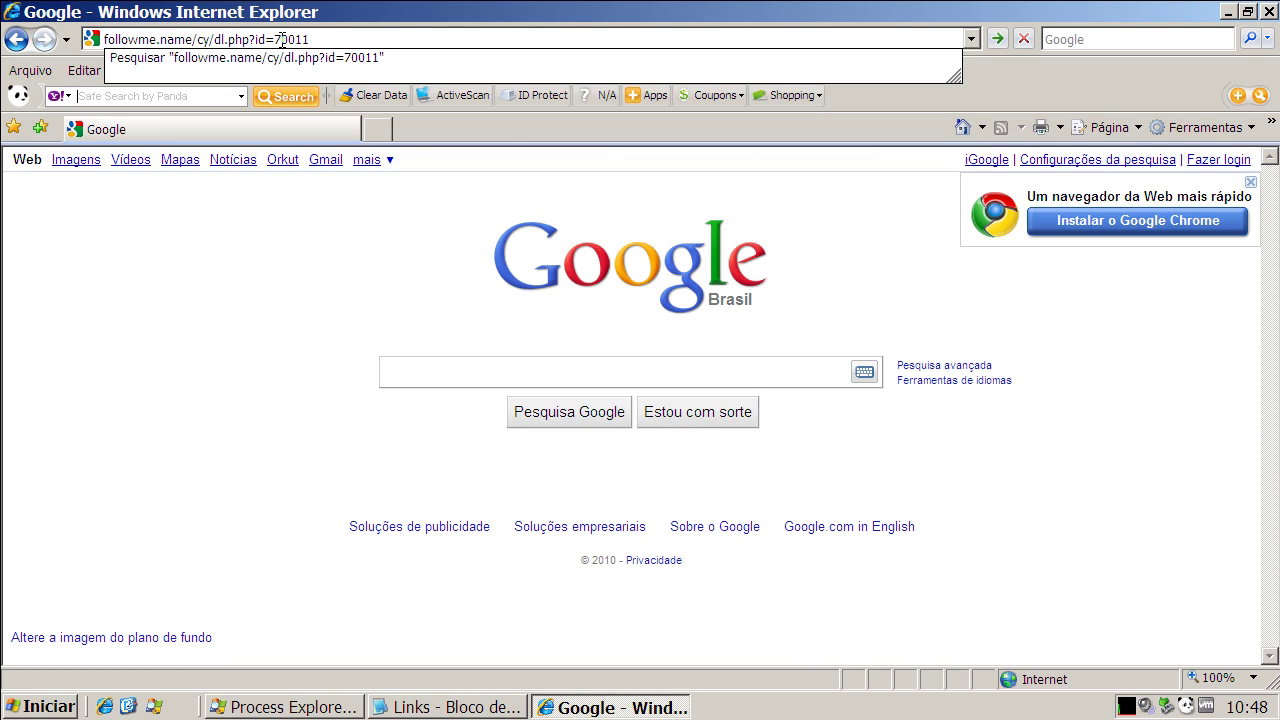
{"action": "key", "text": "Return"}
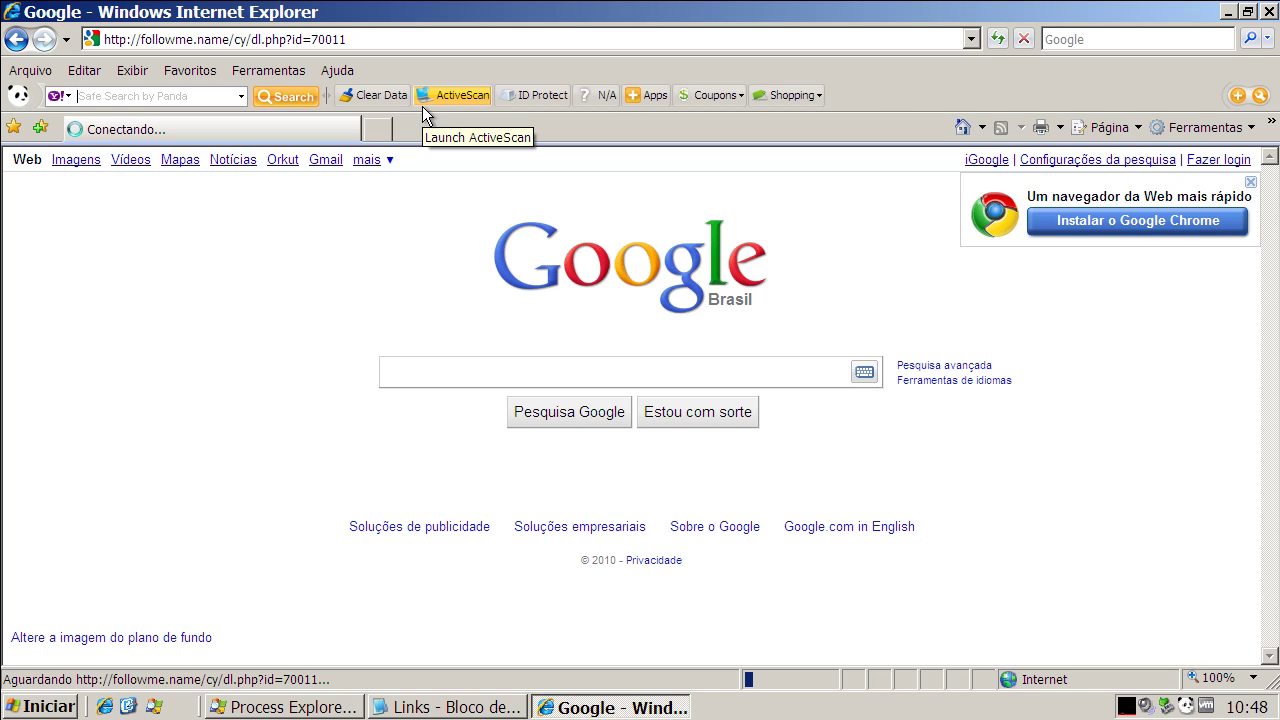
Step: Open the qupihis.co.cc/flx/load.php?spl=mdac_3&h= link from the Notepad list in Internet Explorer and run the offered load.exe
{"action": "left_click", "coordinate": [434, 708]}
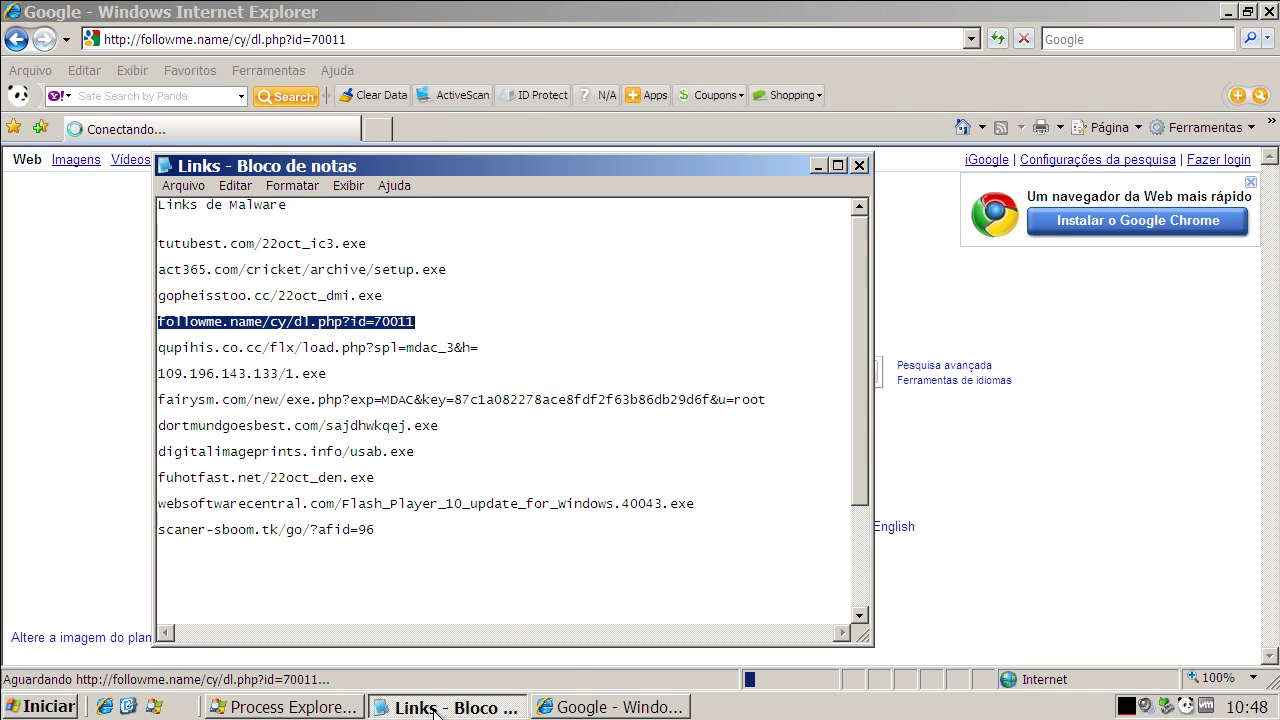
{"action": "left_click", "coordinate": [816, 167]}
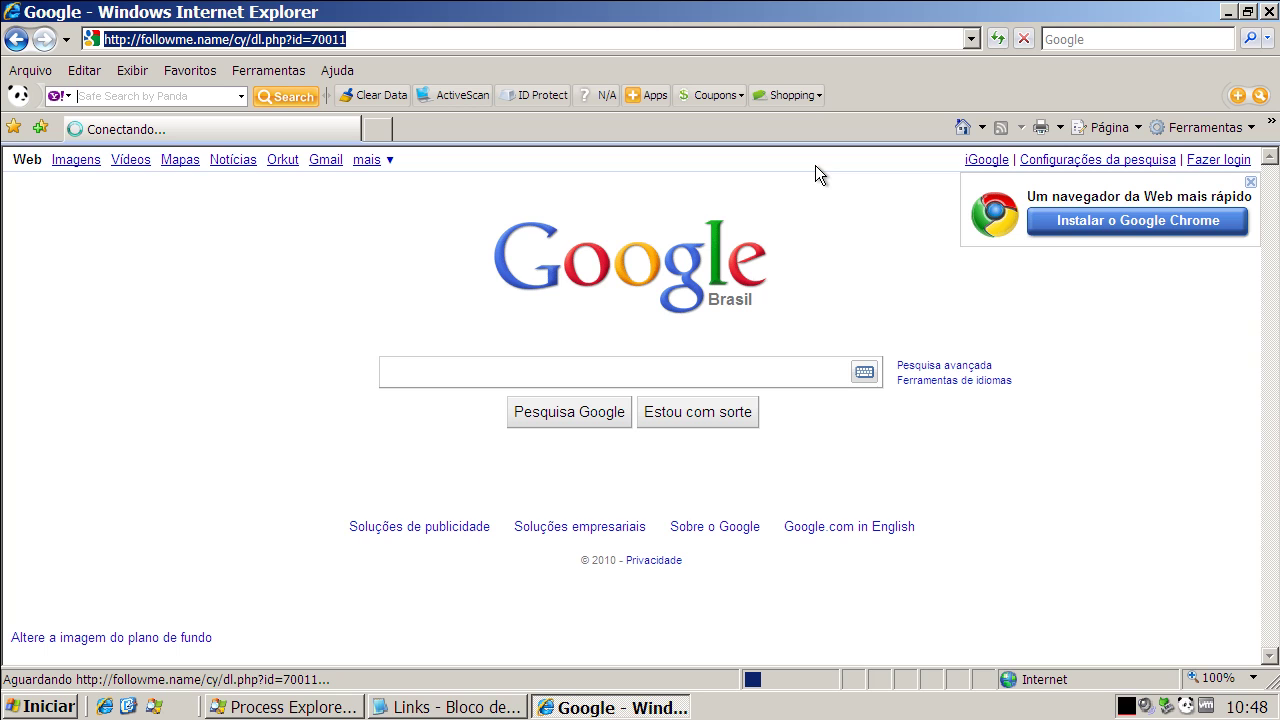
{"action": "left_click", "coordinate": [445, 706]}
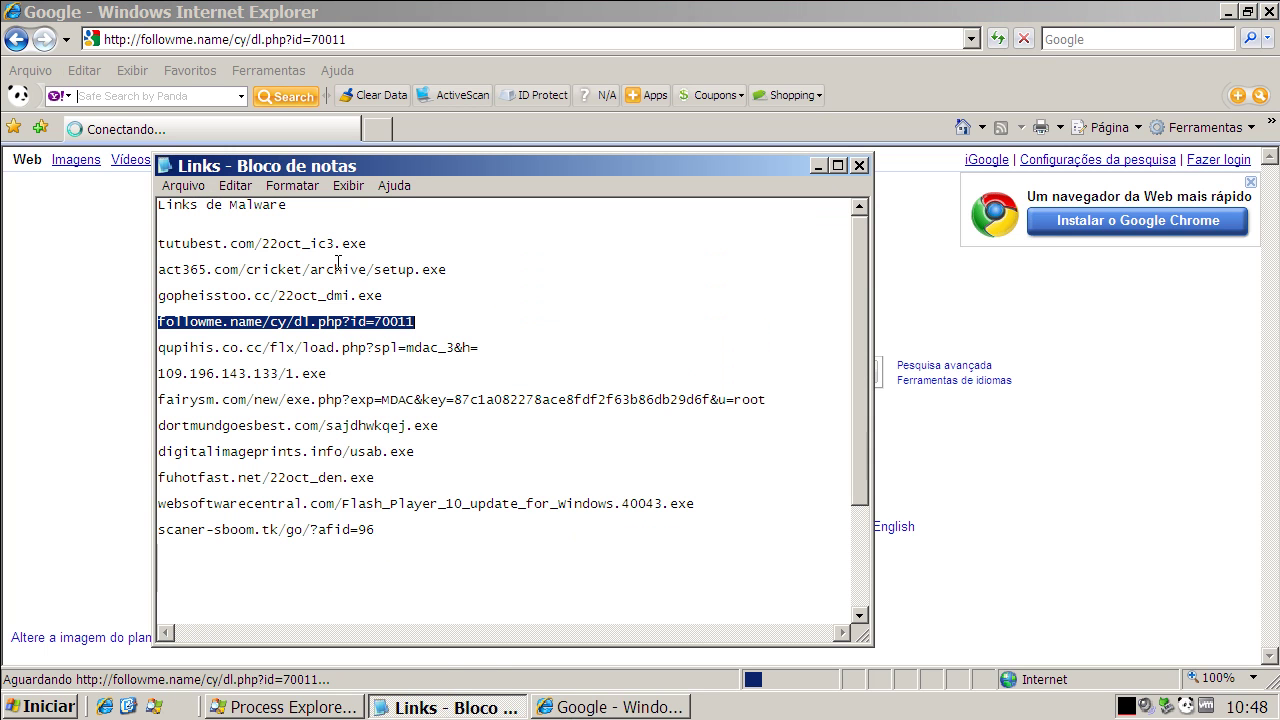
{"action": "double_click", "coordinate": [323, 350]}
{"action": "right_click", "coordinate": [323, 348]}
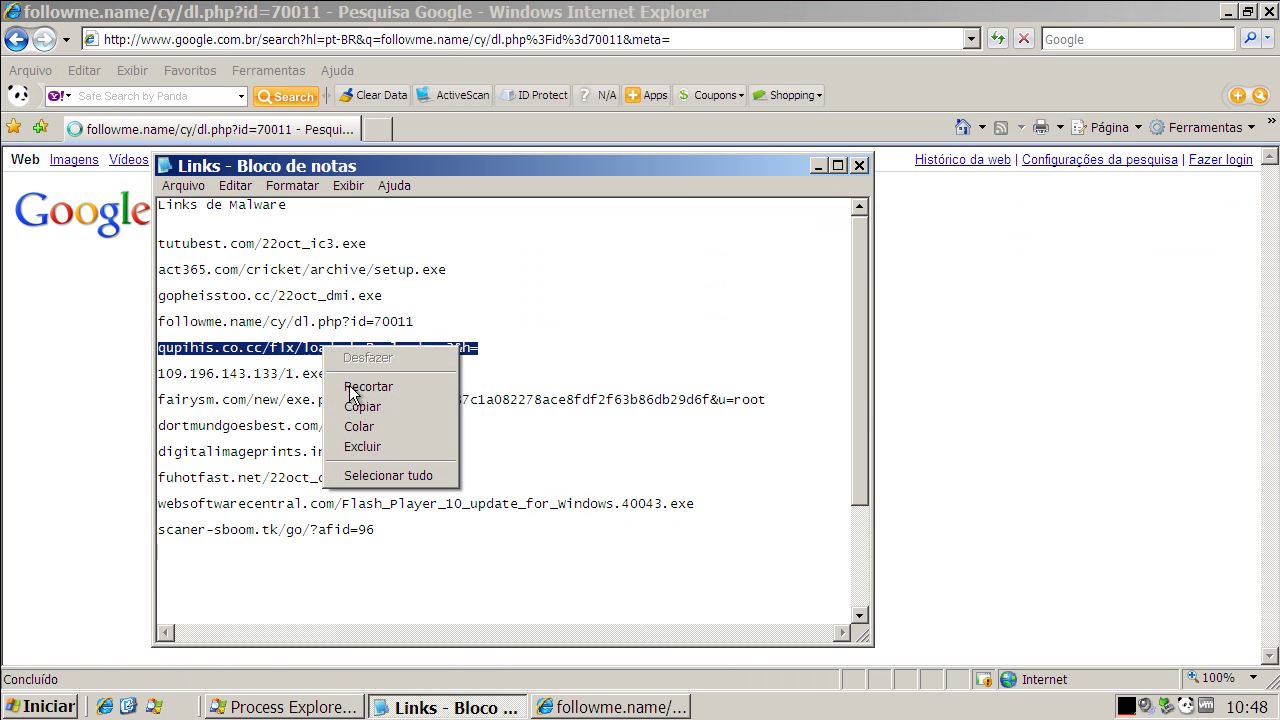
{"action": "left_click", "coordinate": [355, 406]}
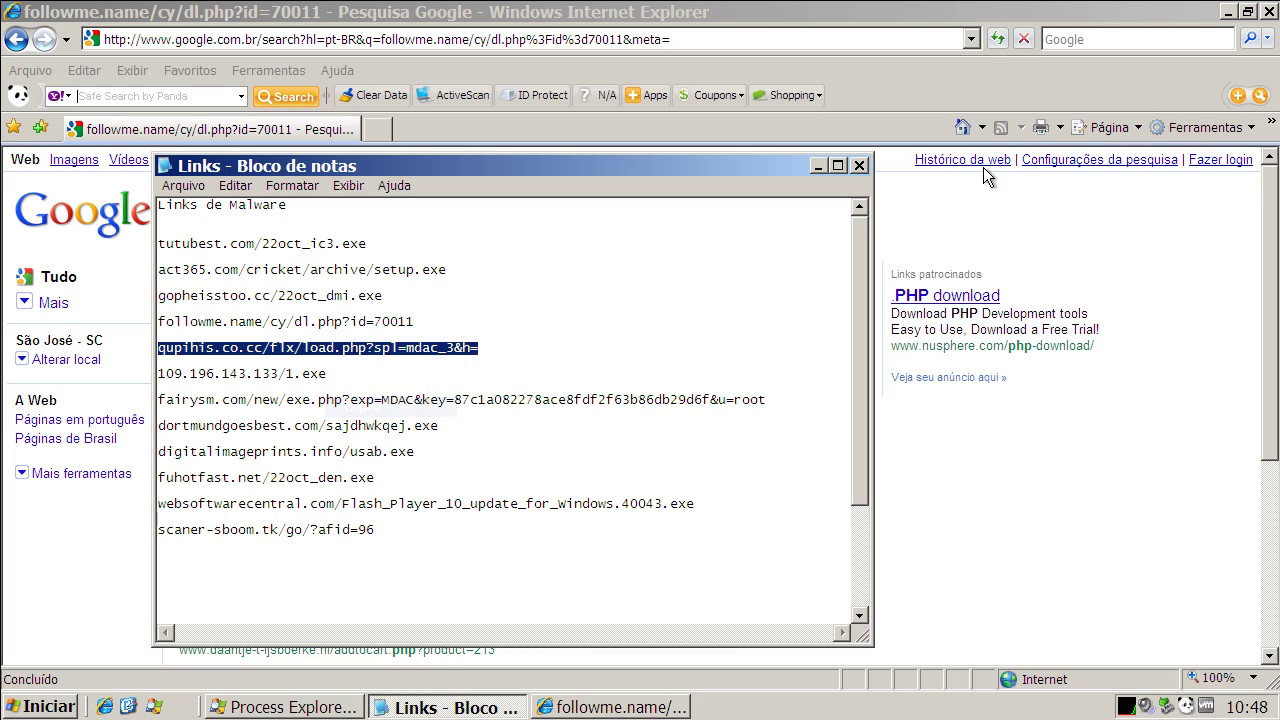
{"action": "left_click", "coordinate": [816, 165]}
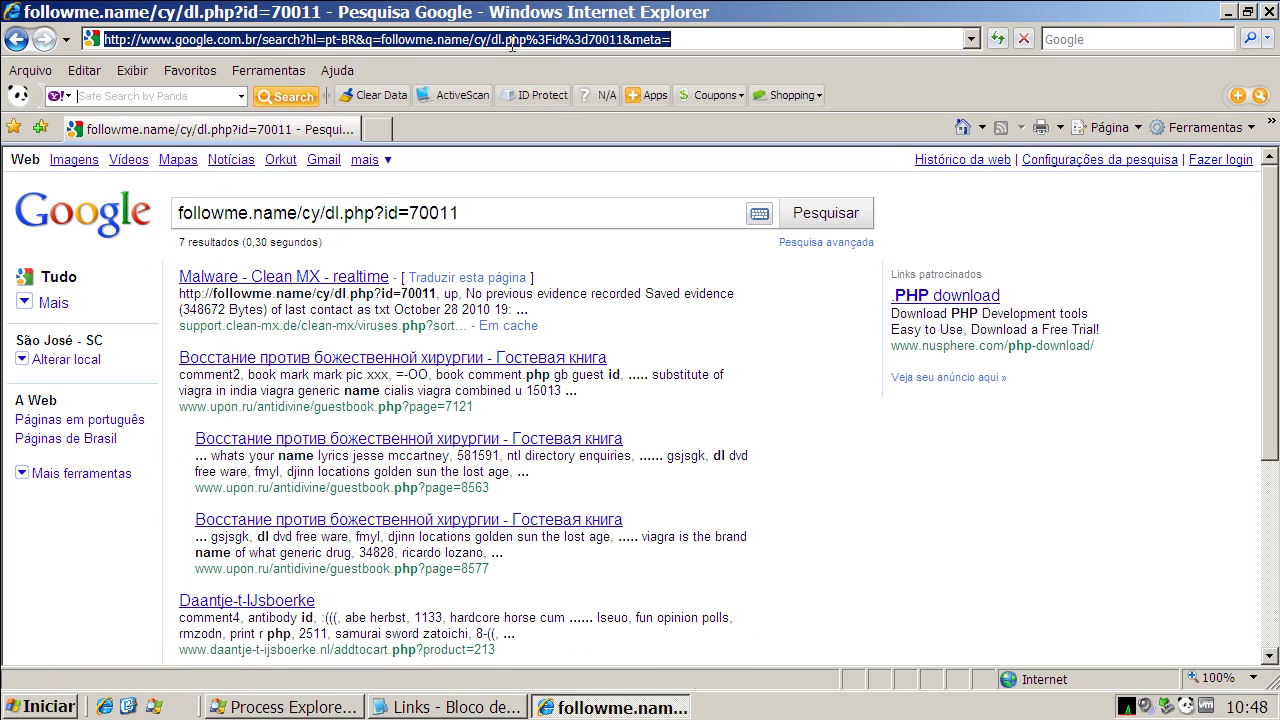
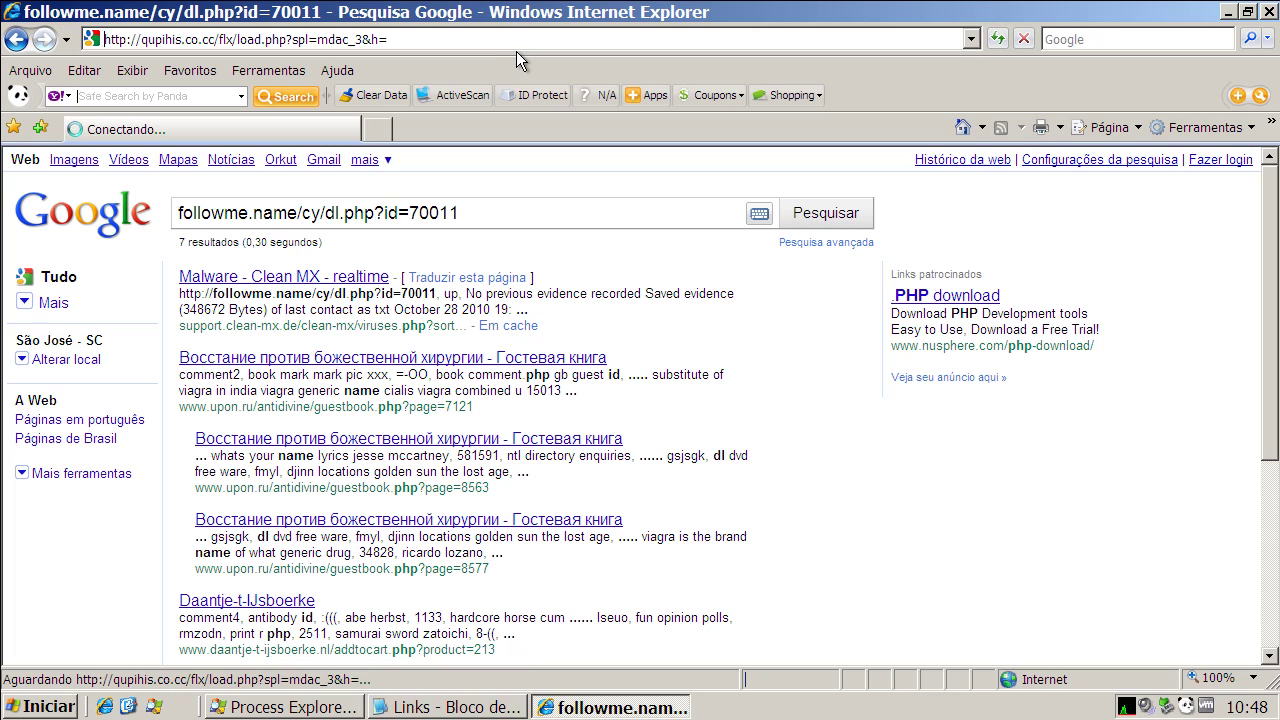
{"action": "left_click", "coordinate": [583, 443]}
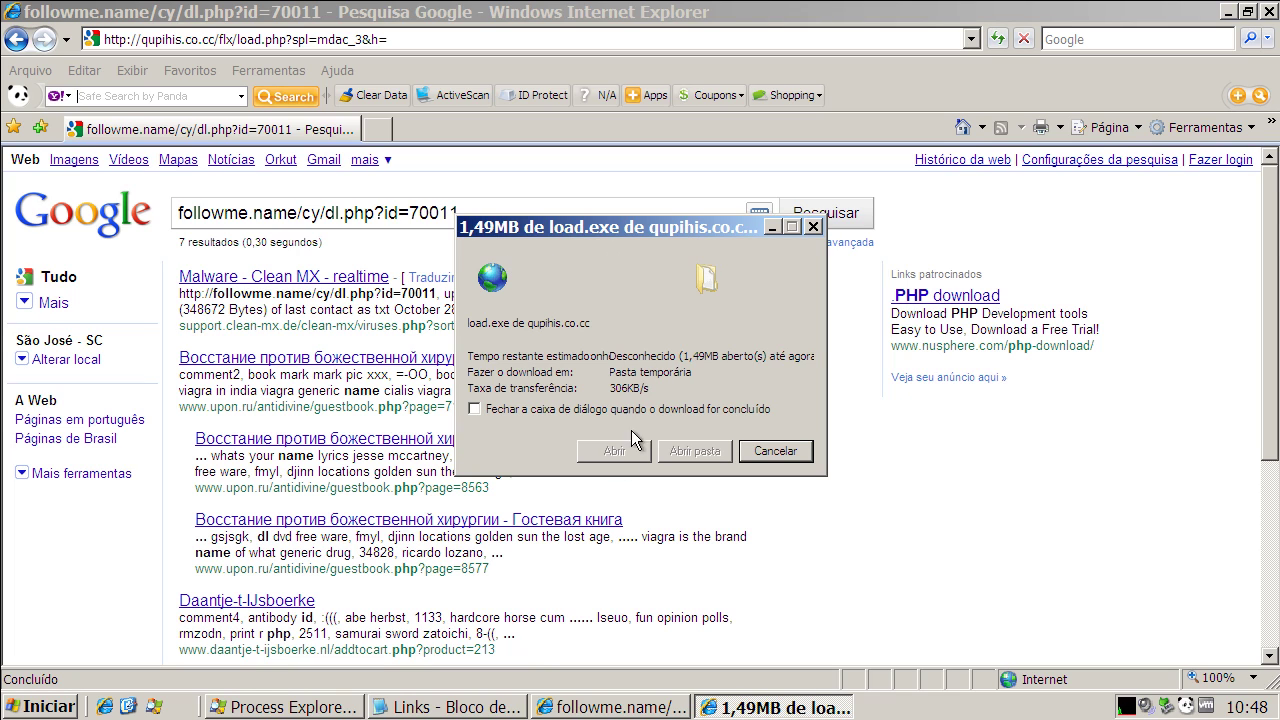
Step: Copy the 109.196.143.133/1.exe link from the Notepad list and minimize Notepad
{"action": "left_click", "coordinate": [447, 707]}
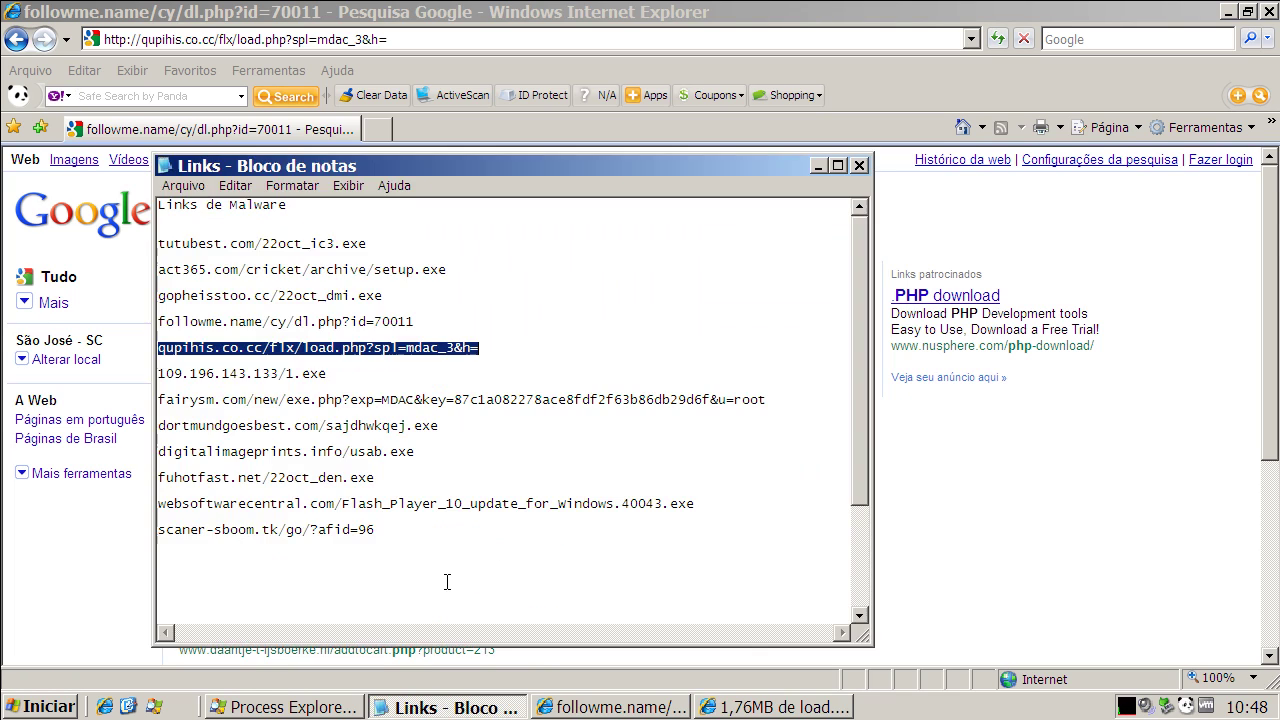
{"action": "double_click", "coordinate": [289, 373]}
{"action": "right_click", "coordinate": [290, 373]}
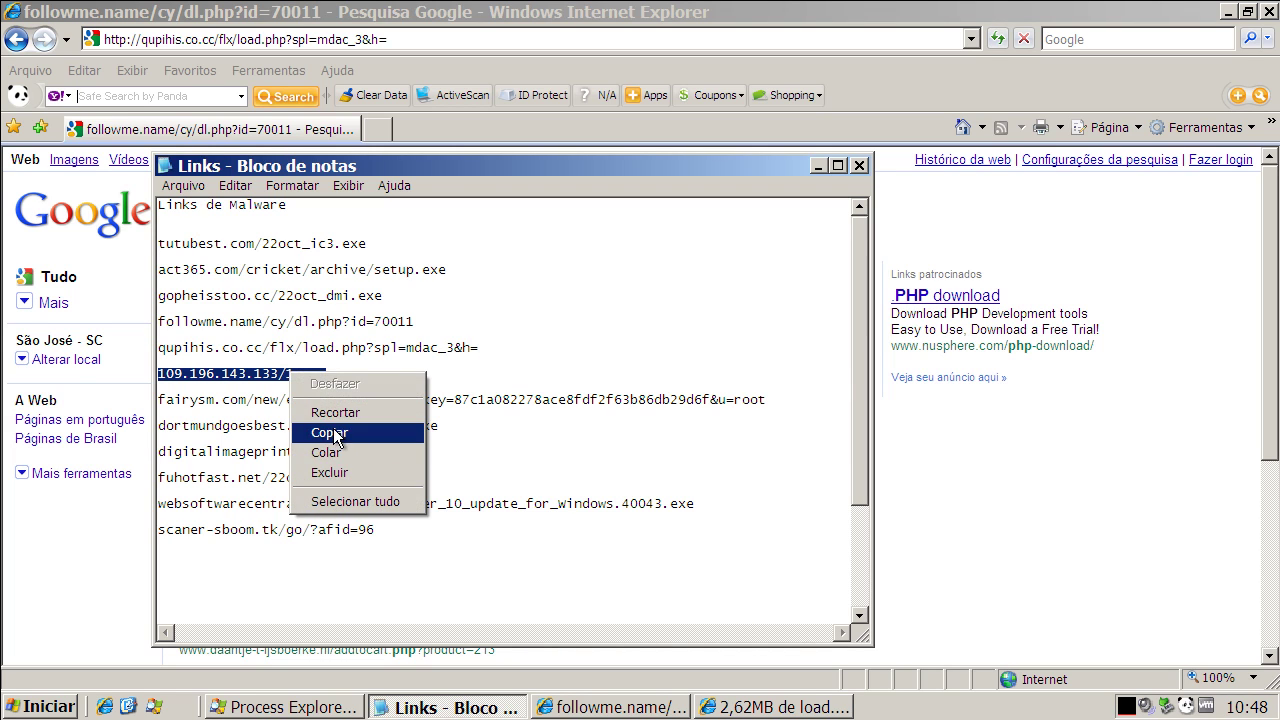
{"action": "left_click", "coordinate": [335, 432]}
{"action": "left_click", "coordinate": [815, 165]}
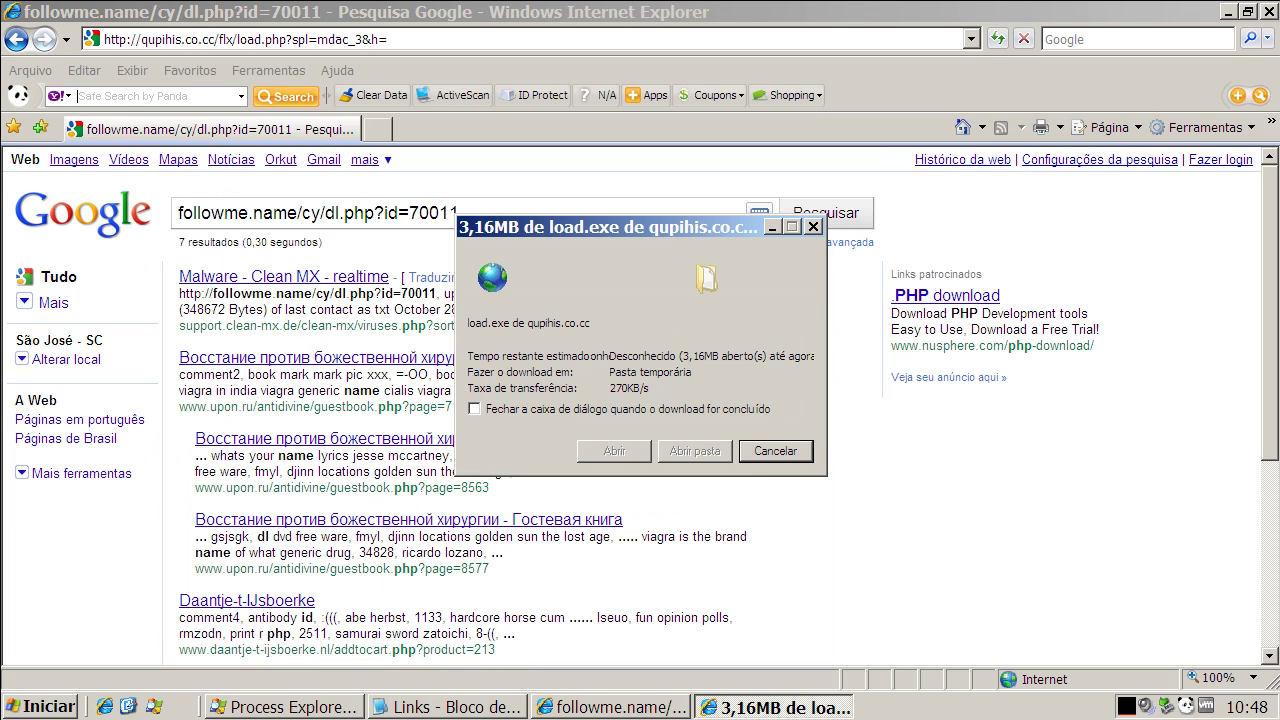
Step: Open 109.196.143.133/1.exe in a new Internet Explorer tab and run the offered file
{"action": "left_click", "coordinate": [377, 129]}
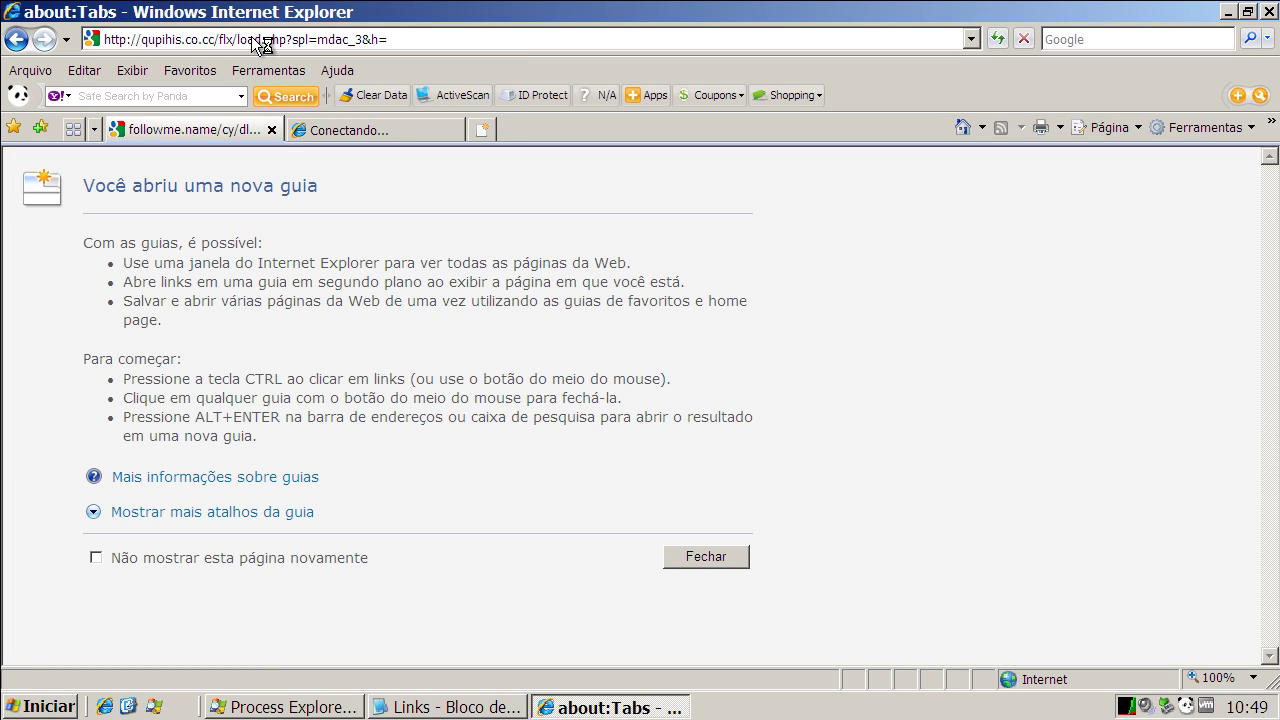
{"action": "left_click", "coordinate": [251, 37]}
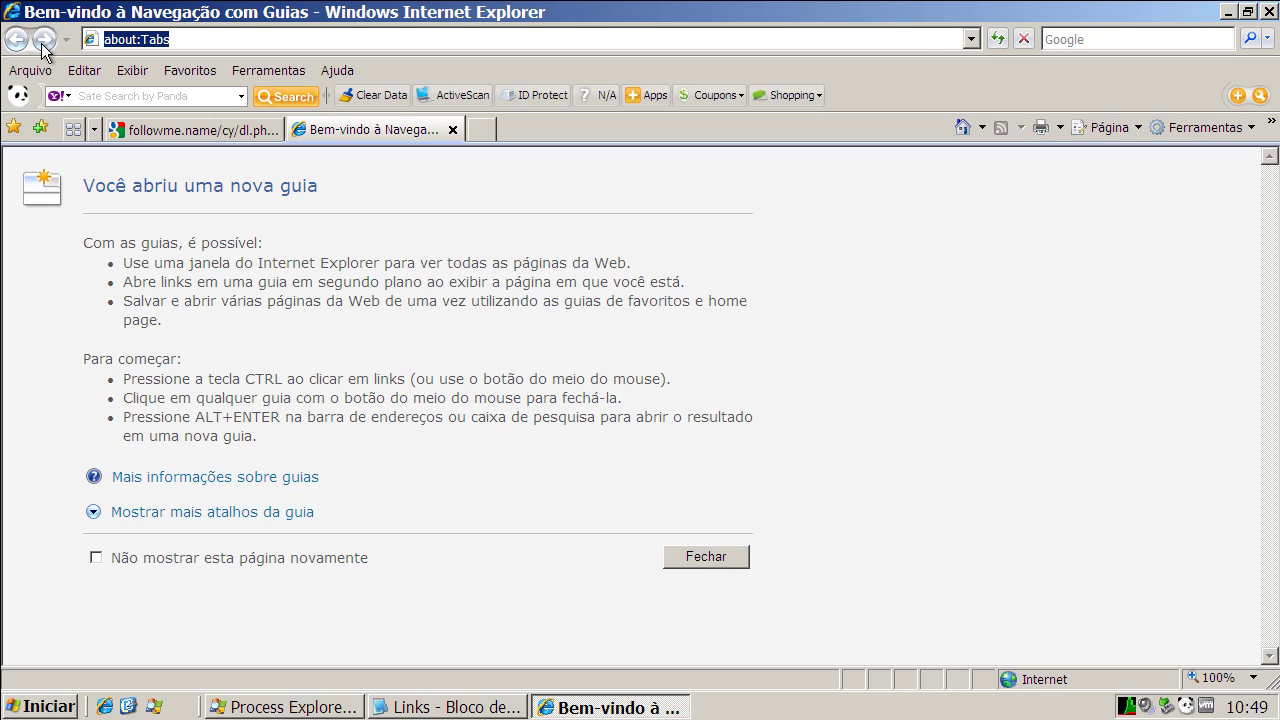
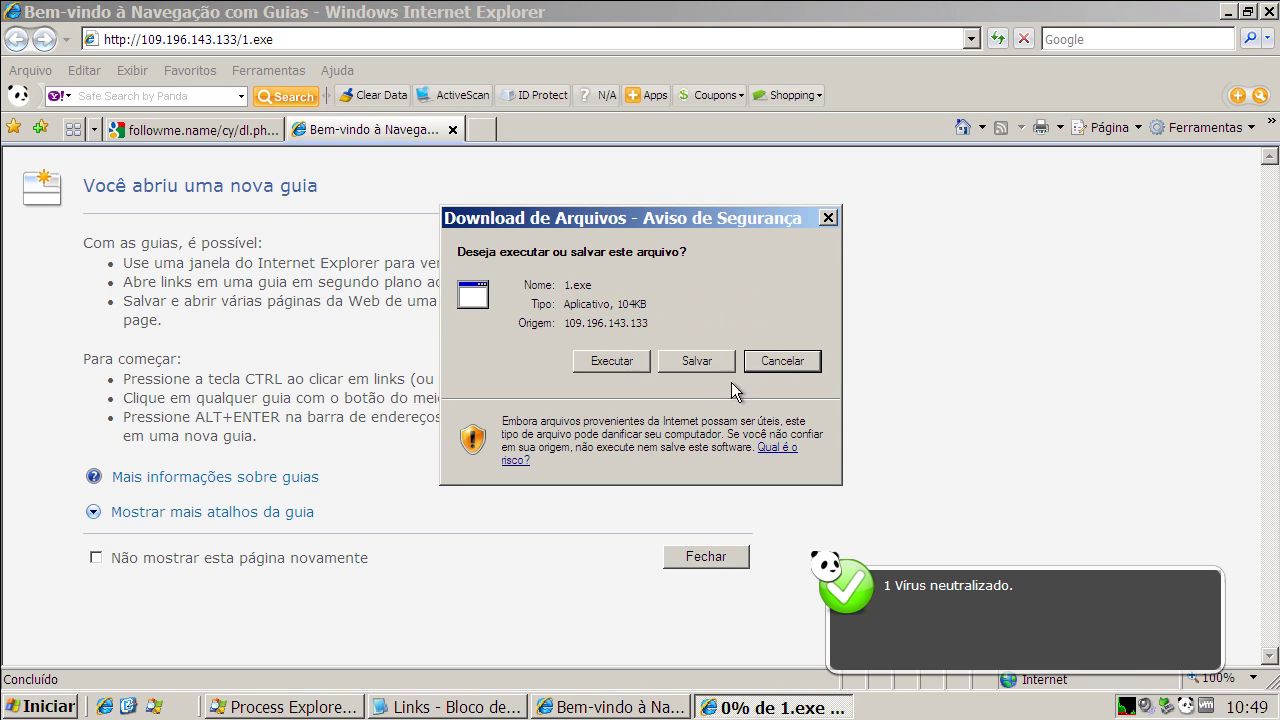
{"action": "left_click", "coordinate": [612, 362]}
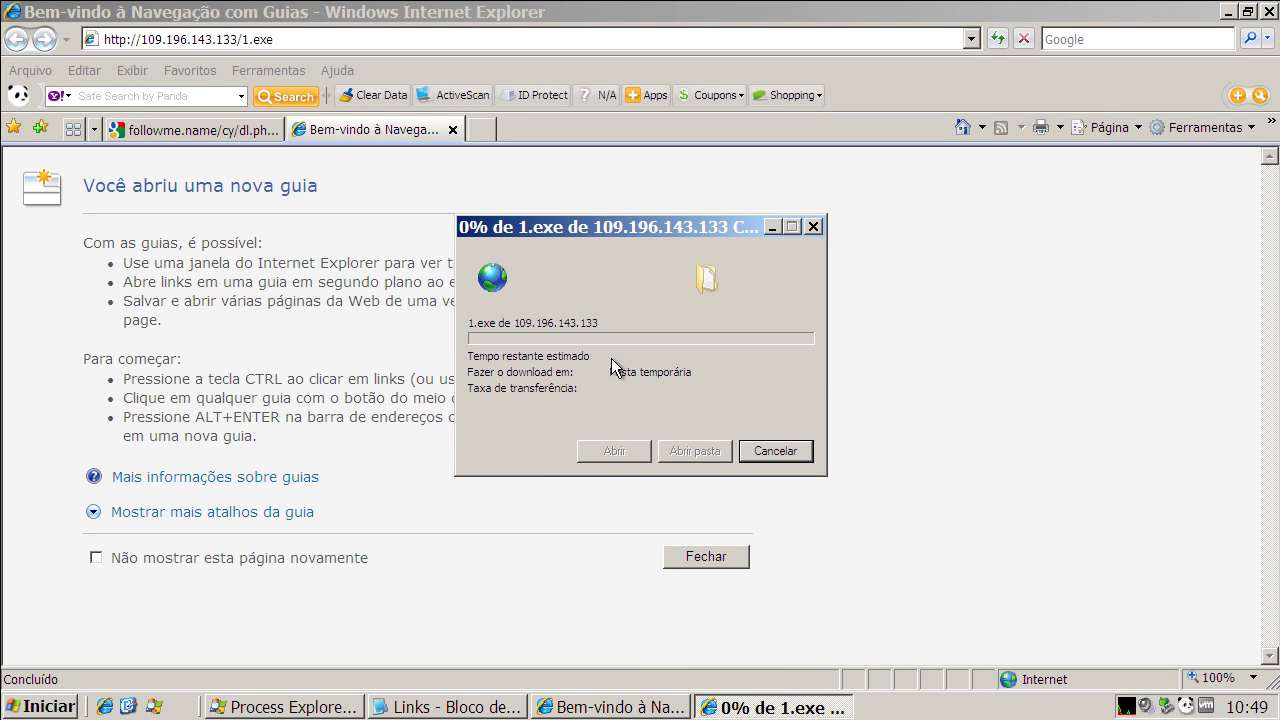
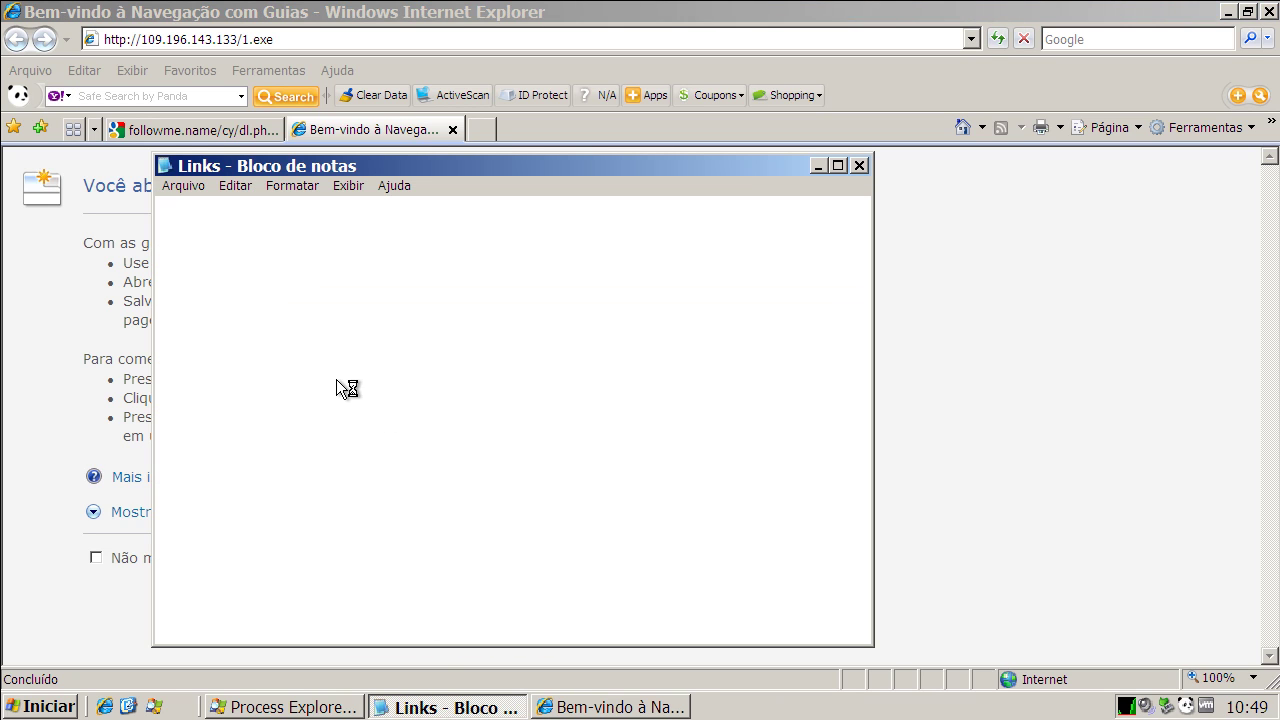
Step: Copy the fairysm.com/new/exe.php link with its parameters from the Notepad list and open it in Internet Explorer
{"action": "double_click", "coordinate": [336, 379]}
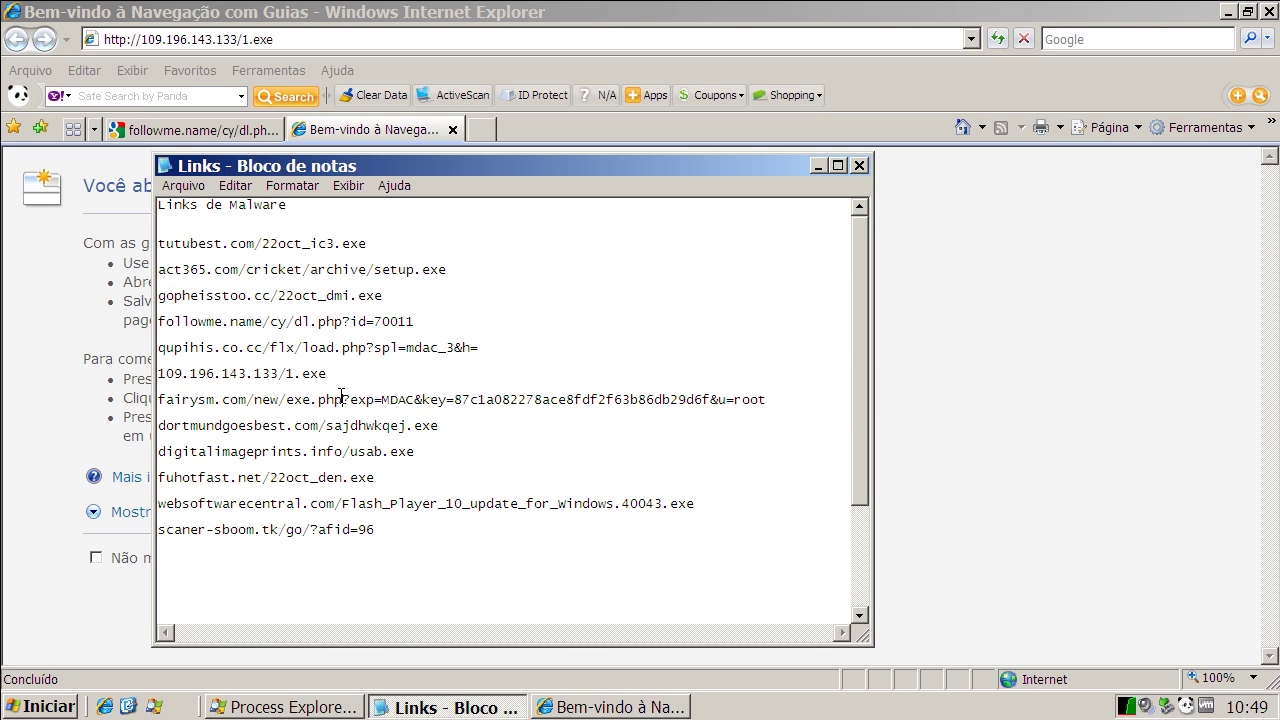
{"action": "double_click", "coordinate": [341, 397]}
{"action": "right_click", "coordinate": [341, 397]}
{"action": "left_click", "coordinate": [385, 457]}
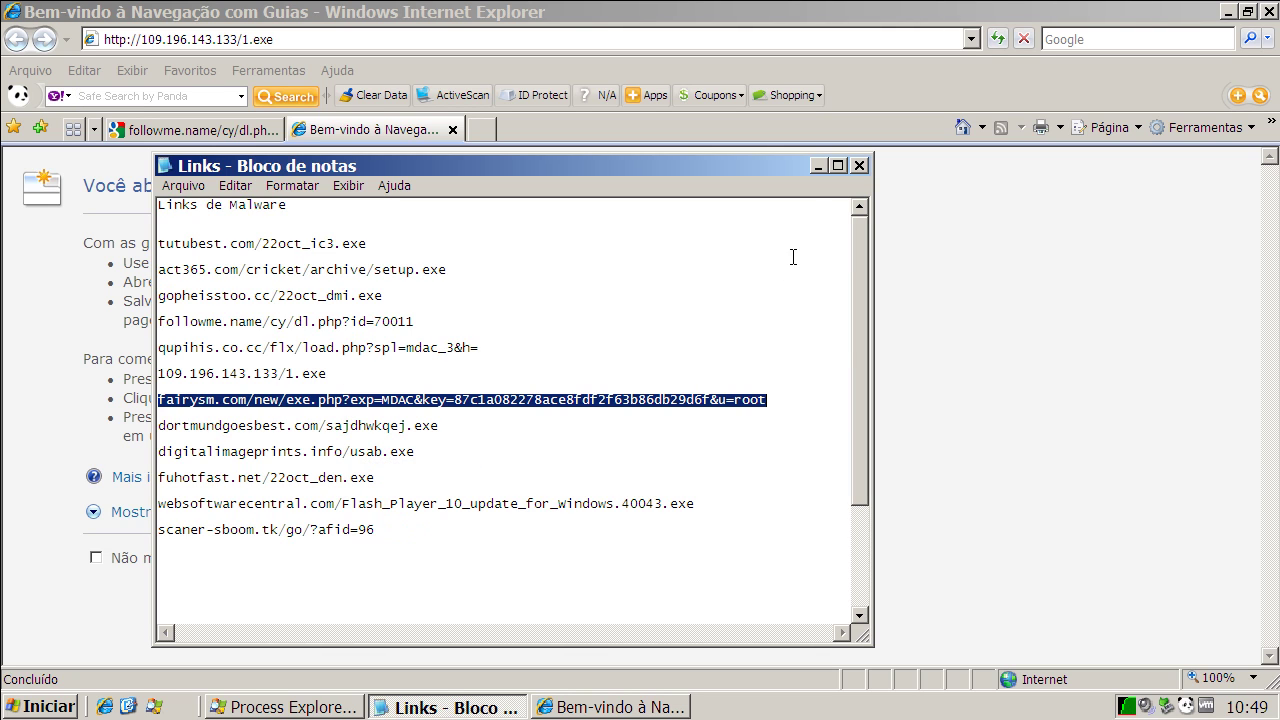
{"action": "left_click", "coordinate": [818, 166]}
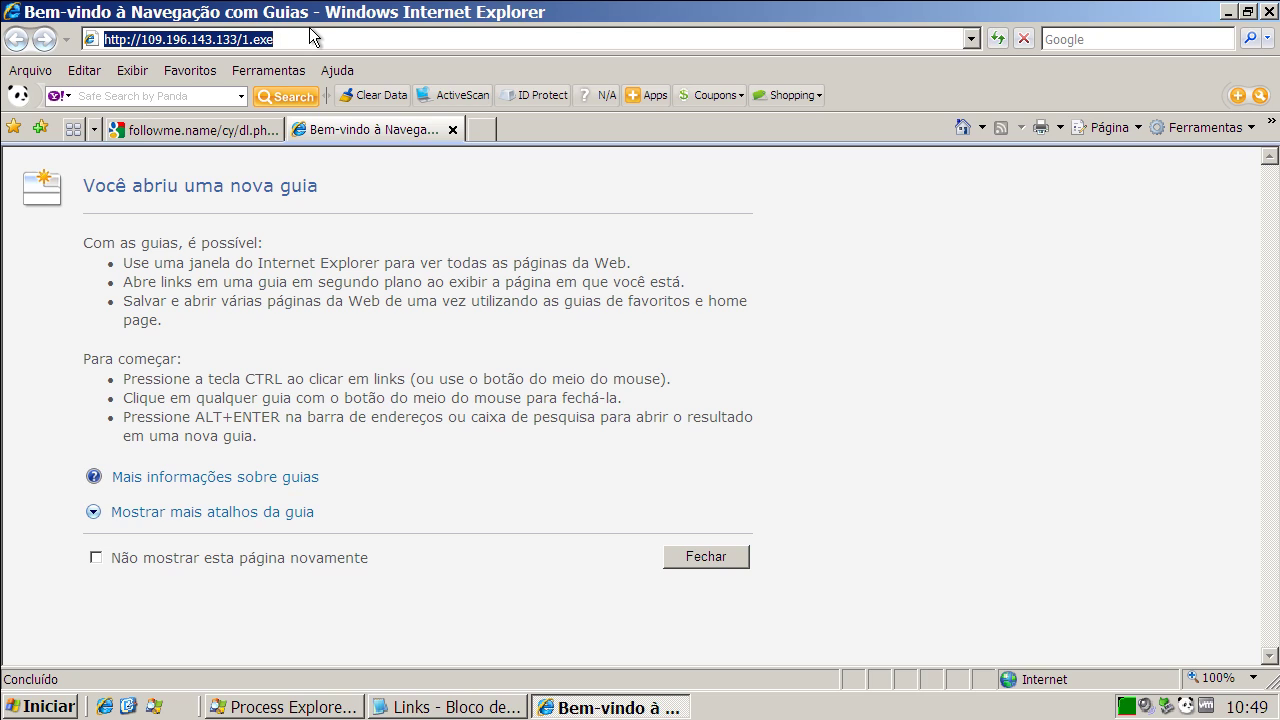
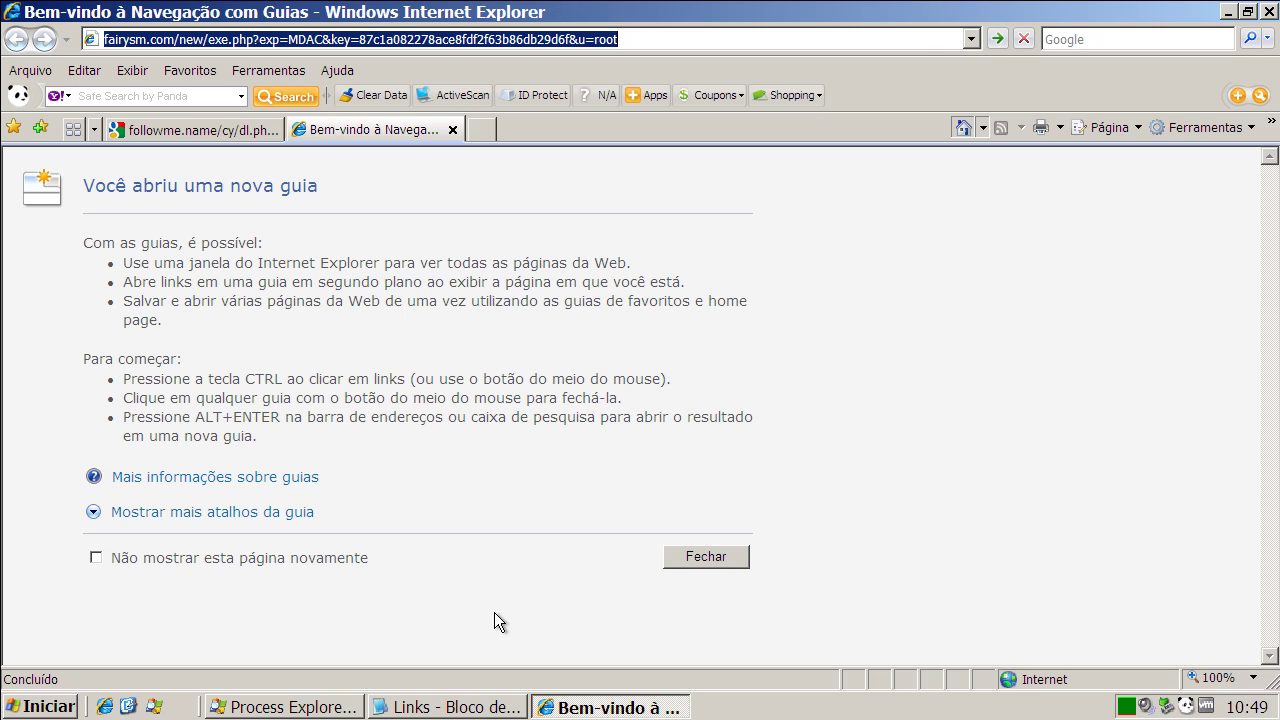
Step: Switch to Process Explorer, inspect the 1[1].exe entry and the other running processes, and minimize the window
{"action": "left_click", "coordinate": [334, 704]}
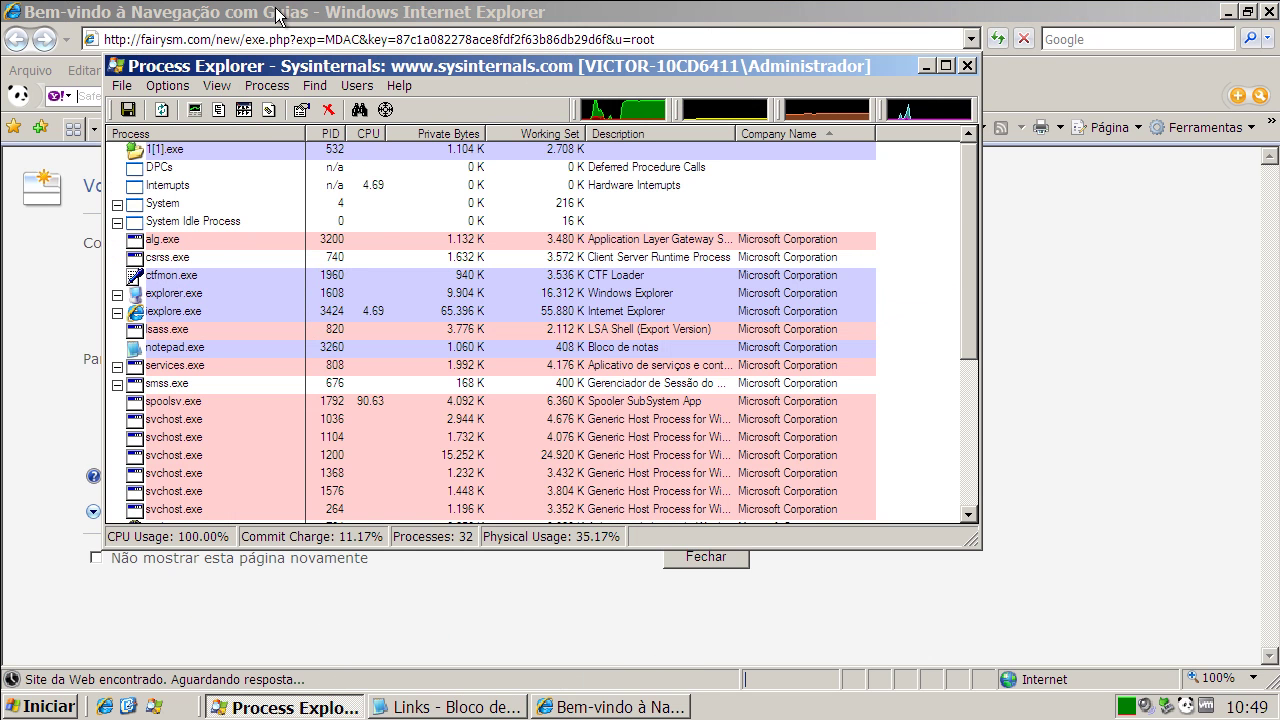
{"action": "left_click", "coordinate": [267, 150]}
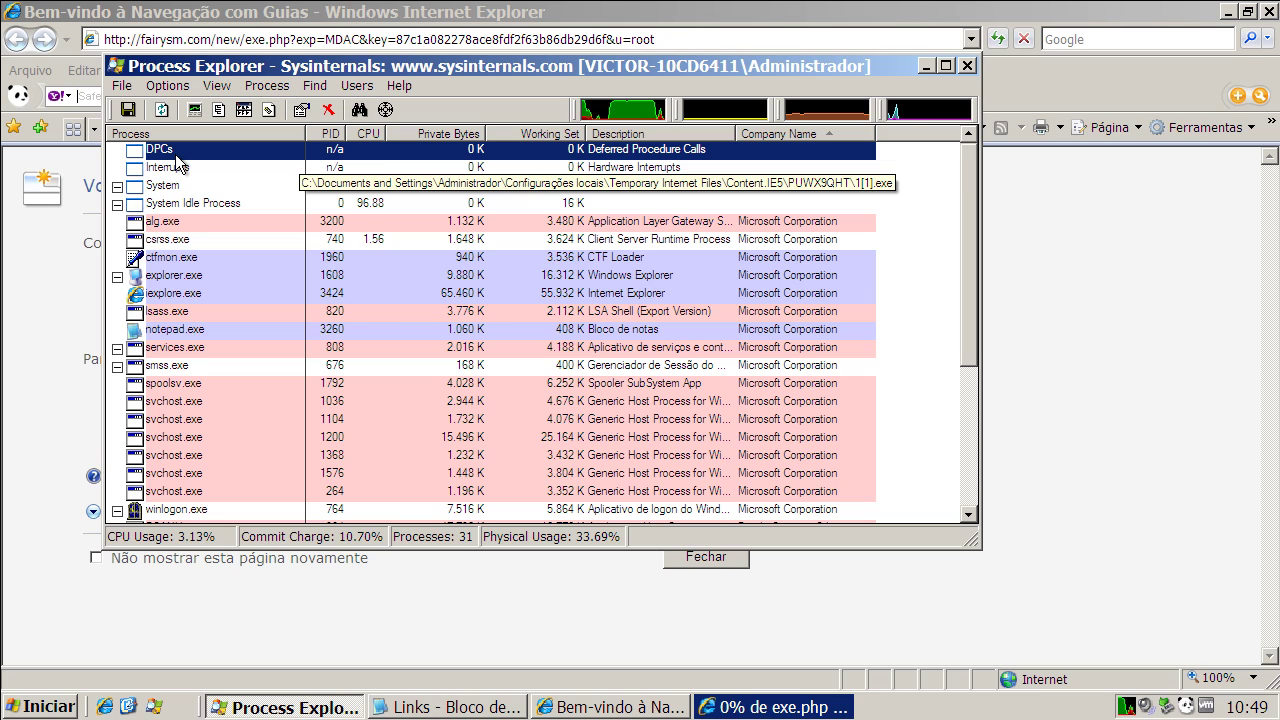
{"action": "left_click_drag", "start_coordinate": [966, 193], "coordinate": [967, 74]}
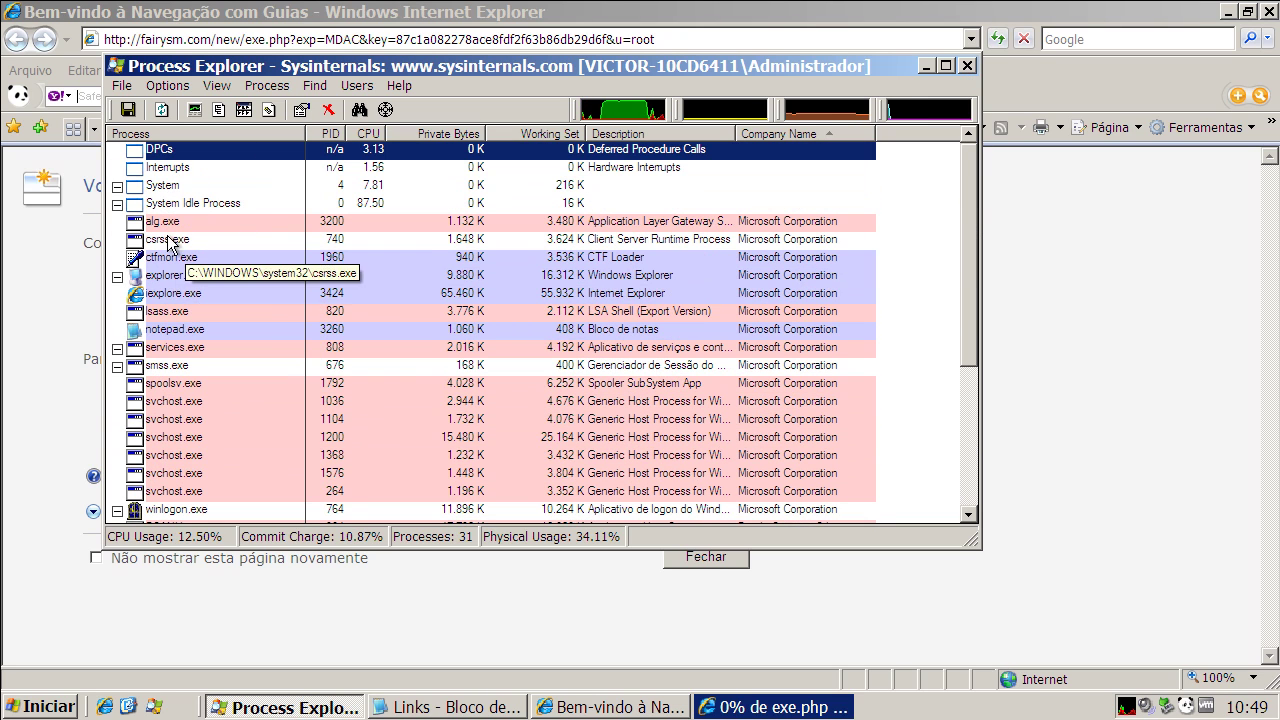
{"action": "left_click", "coordinate": [930, 64]}
Step: Run users_root_file_file.exe from fairysm.com and close the current browser tab
{"action": "left_click", "coordinate": [611, 361]}
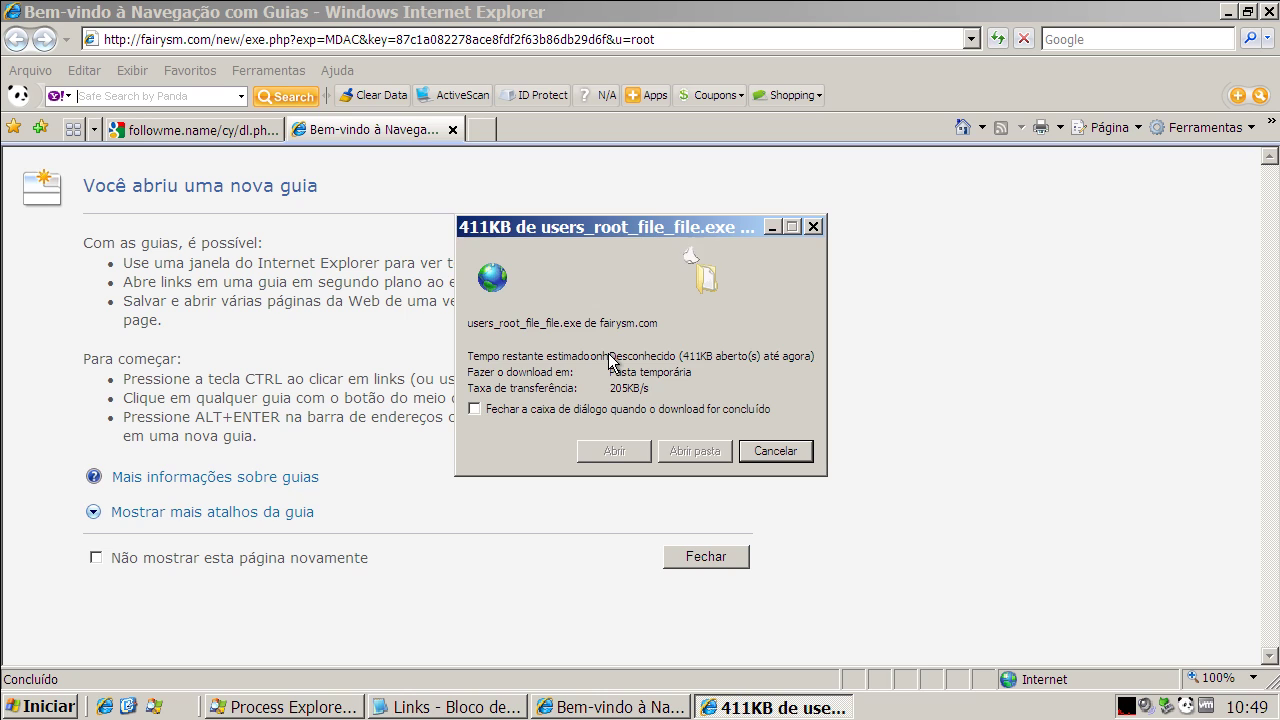
{"action": "left_click", "coordinate": [752, 364]}
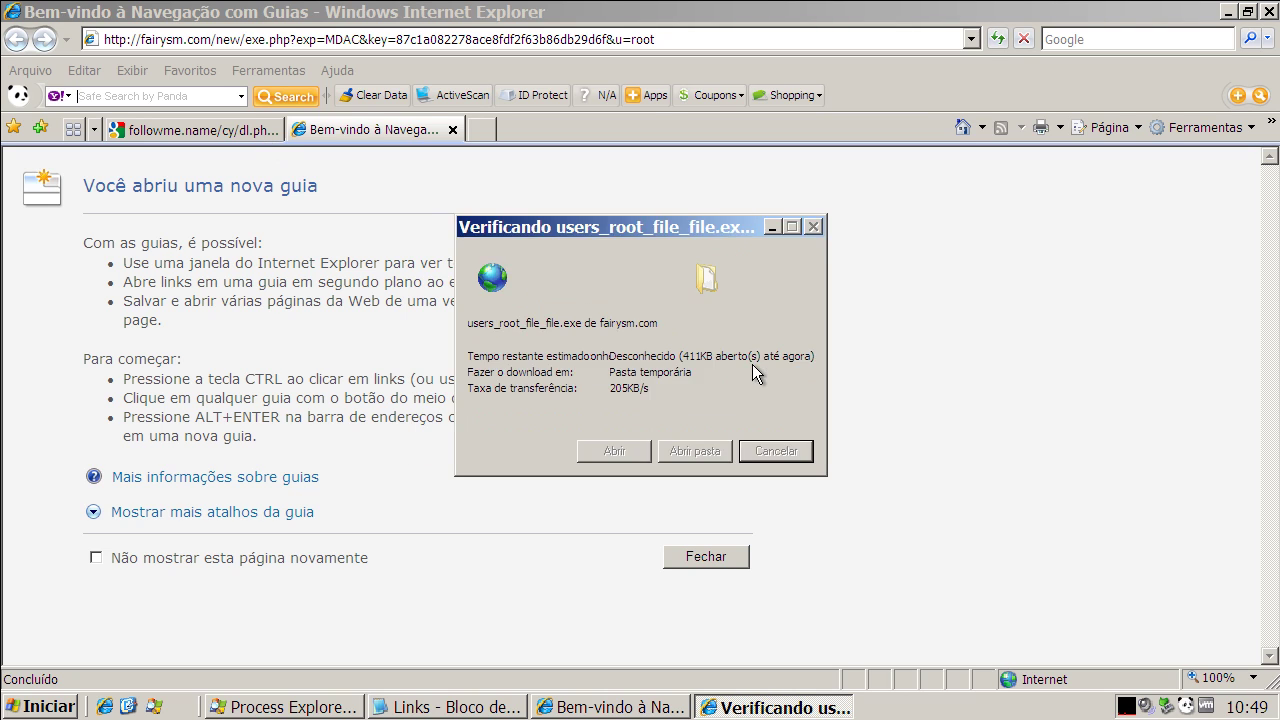
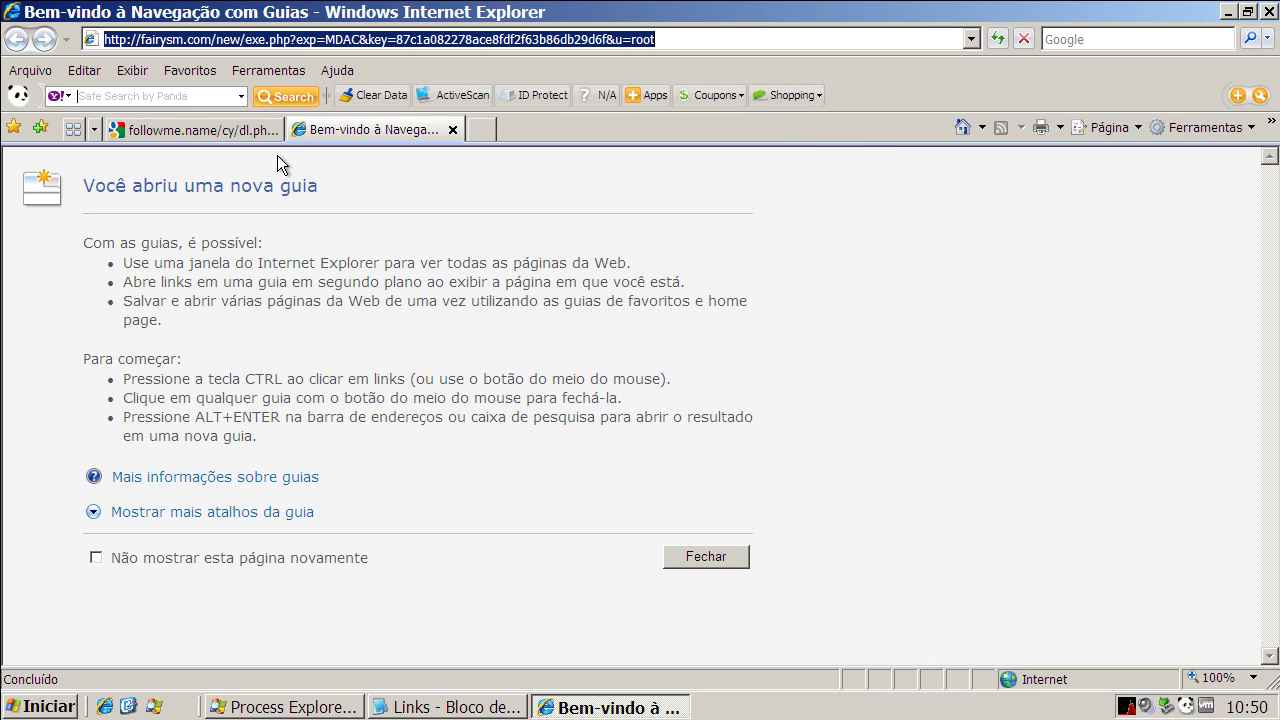
{"action": "left_click", "coordinate": [451, 128]}
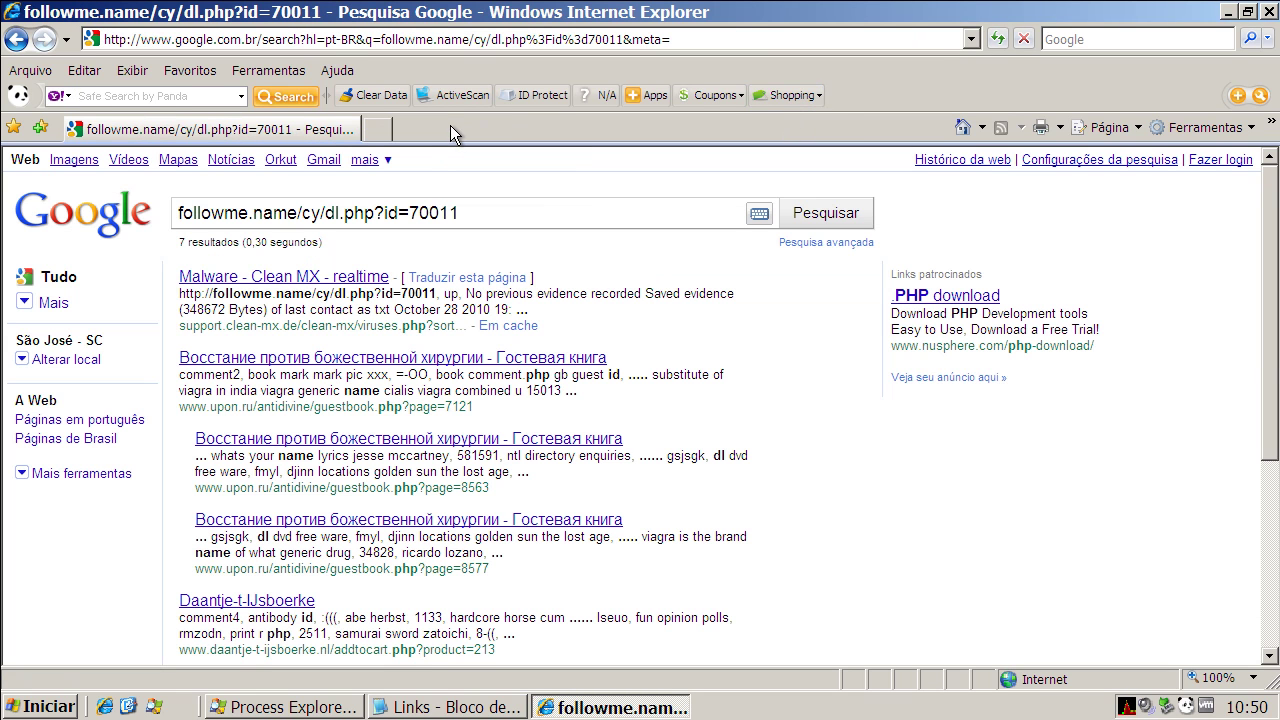
Step: Return the browser to its home page and copy the dortmundgoesbest.com/sajdhwkqej.exe link from the Notepad list
{"action": "left_click", "coordinate": [963, 127]}
{"action": "left_click", "coordinate": [440, 706]}
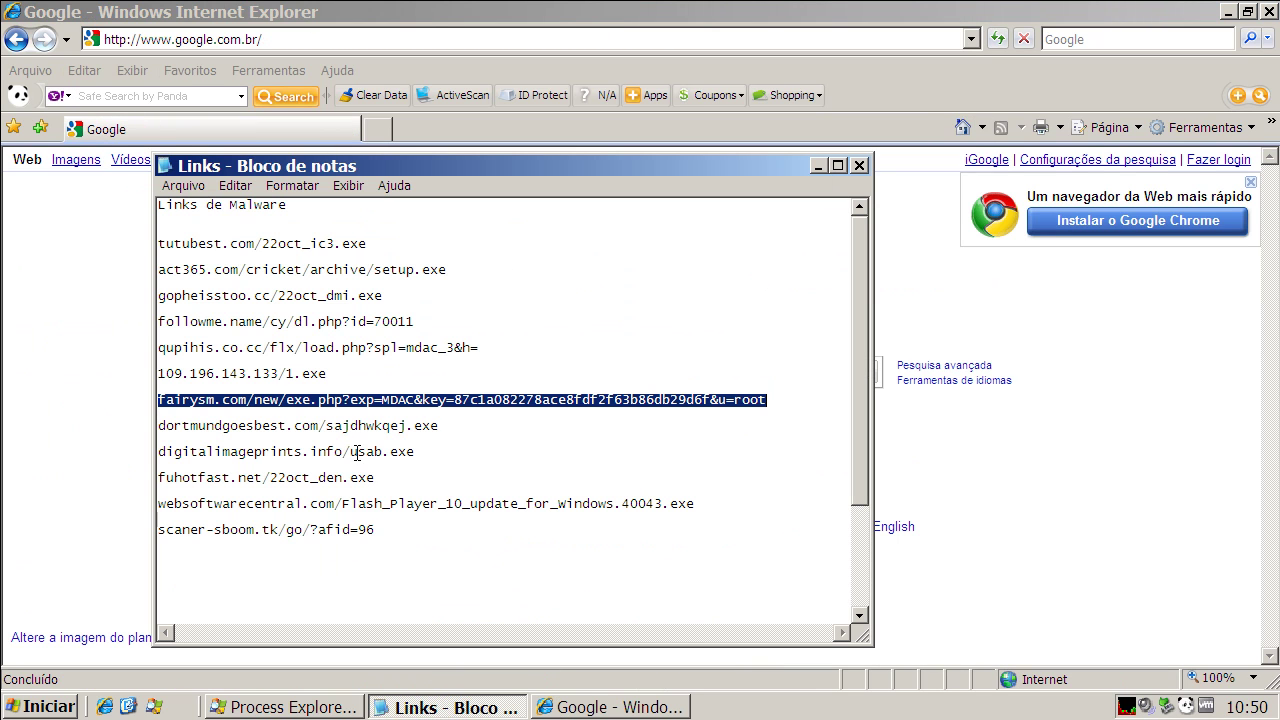
{"action": "left_click", "coordinate": [351, 425]}
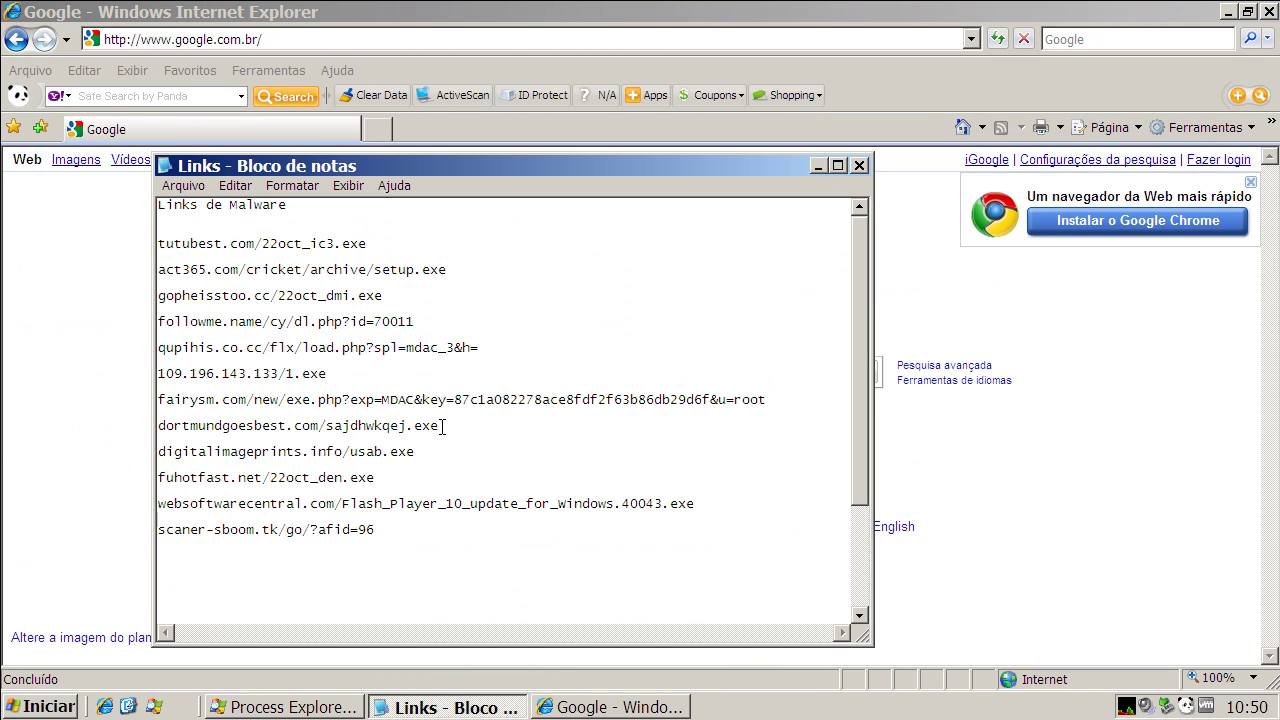
{"action": "left_click_drag", "start_coordinate": [444, 426], "coordinate": [134, 417]}
{"action": "right_click", "coordinate": [214, 429]}
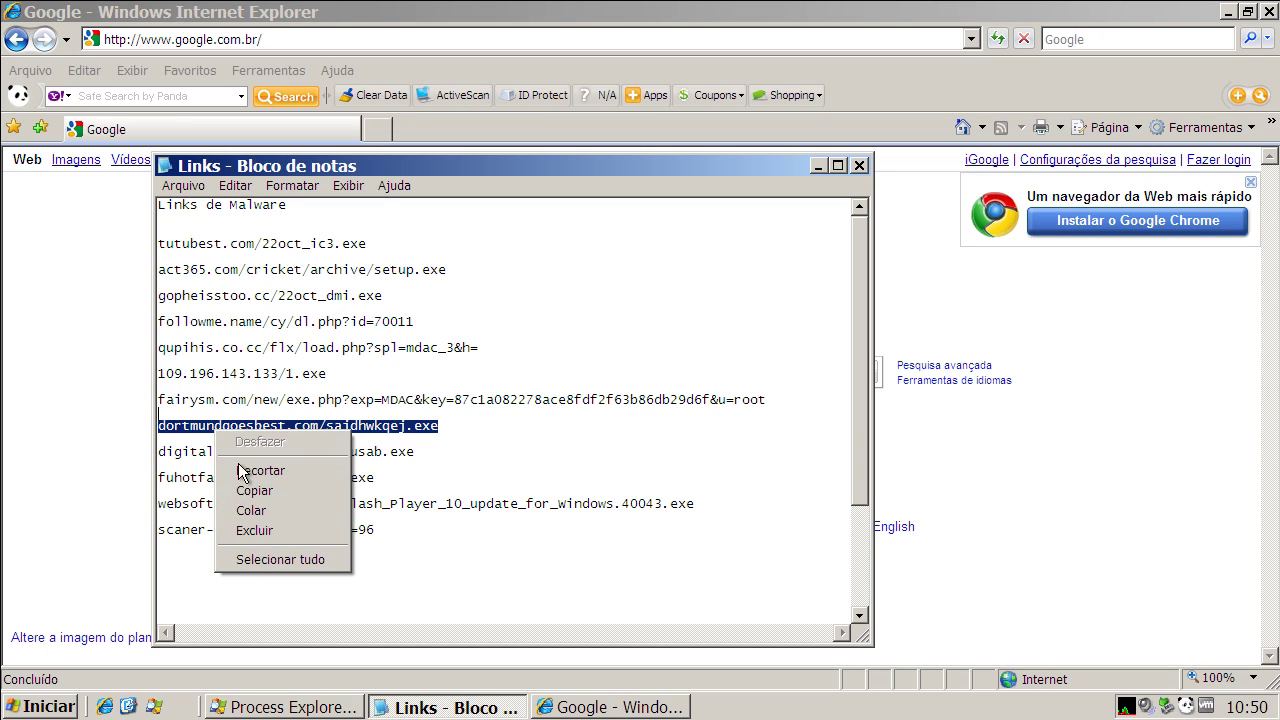
{"action": "left_click", "coordinate": [252, 489]}
Step: Clear the browser's address and try to paste the copied dortmundgoesbest.com link in its place
{"action": "left_click", "coordinate": [276, 40]}
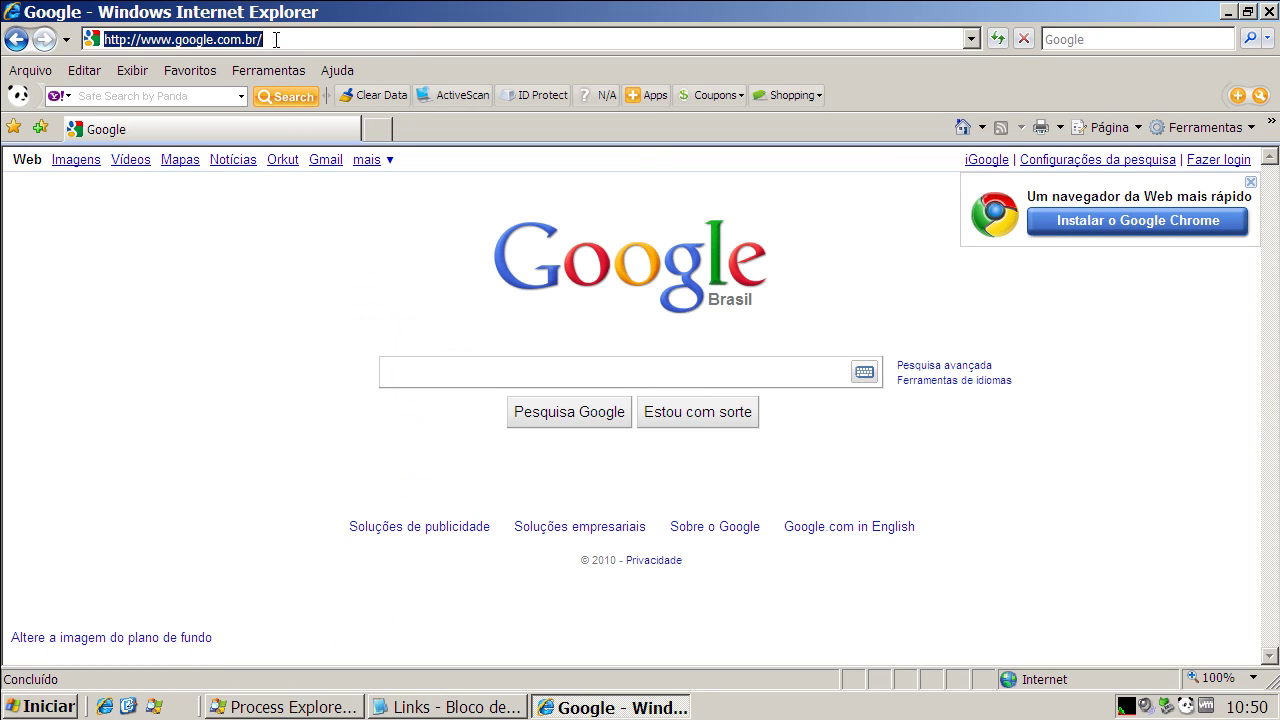
{"action": "key", "text": "Delete"}
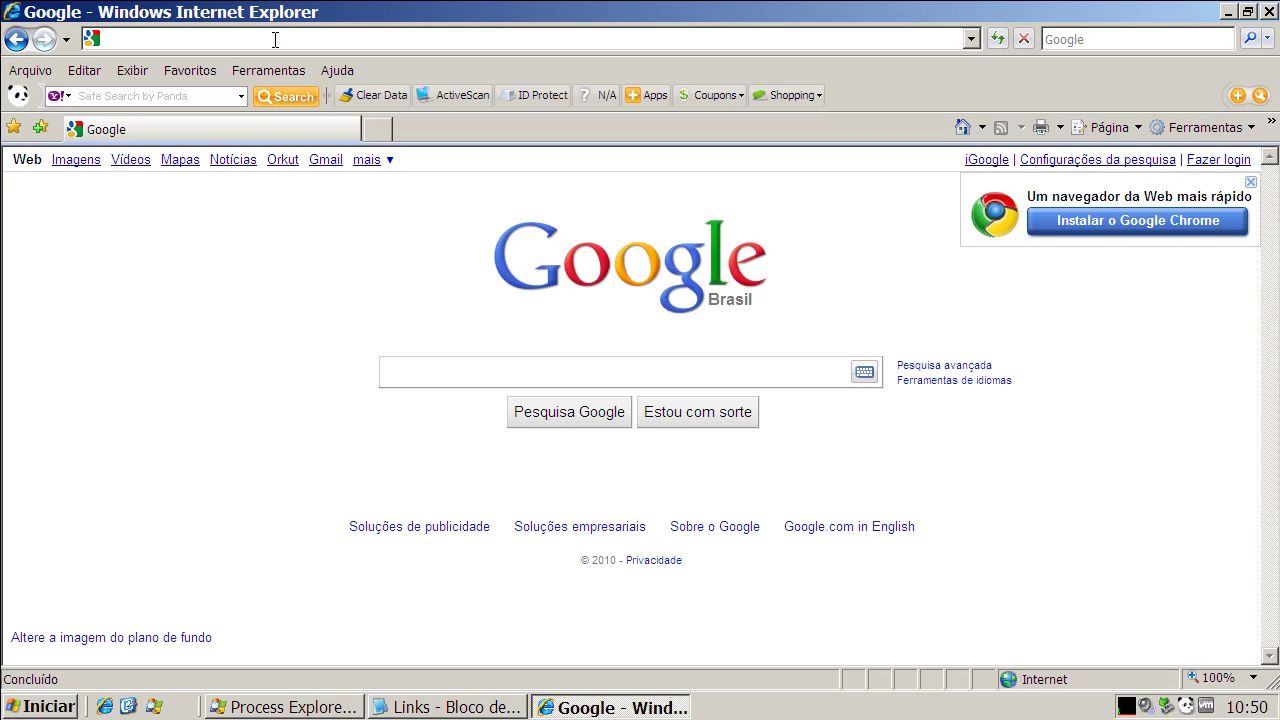
{"action": "right_click", "coordinate": [275, 40]}
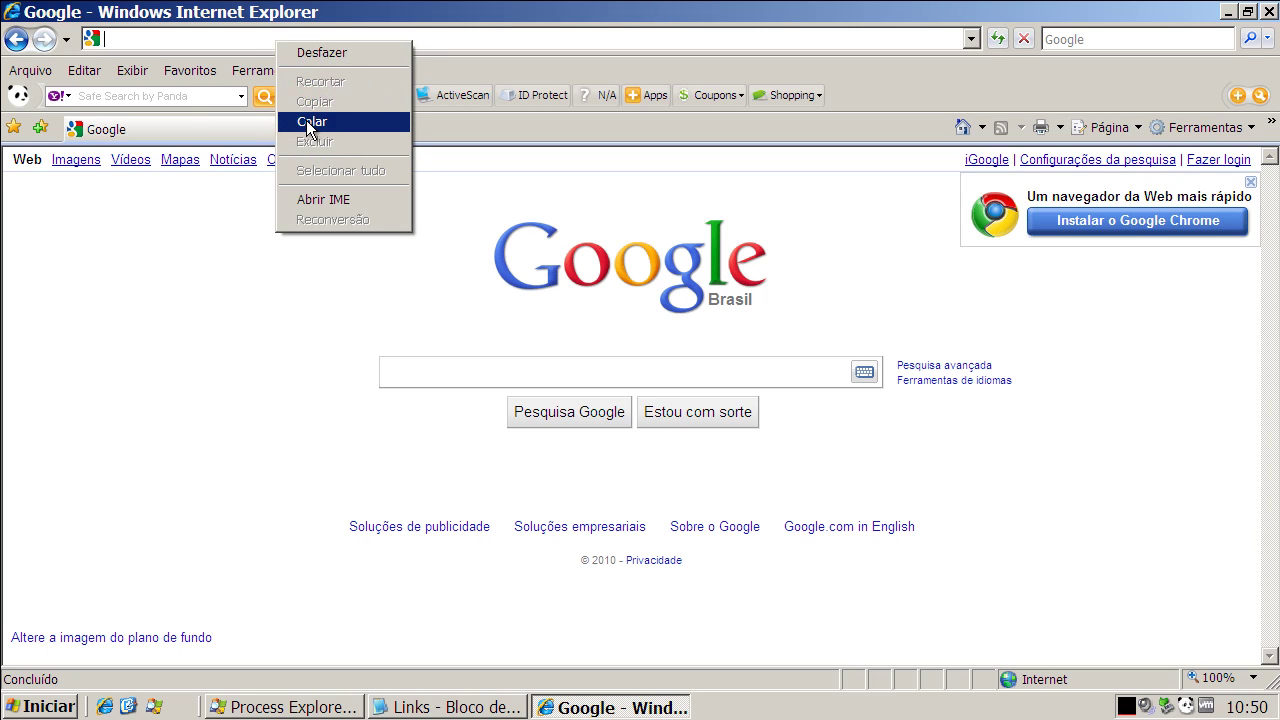
{"action": "left_click", "coordinate": [297, 122]}
{"action": "right_click", "coordinate": [278, 40]}
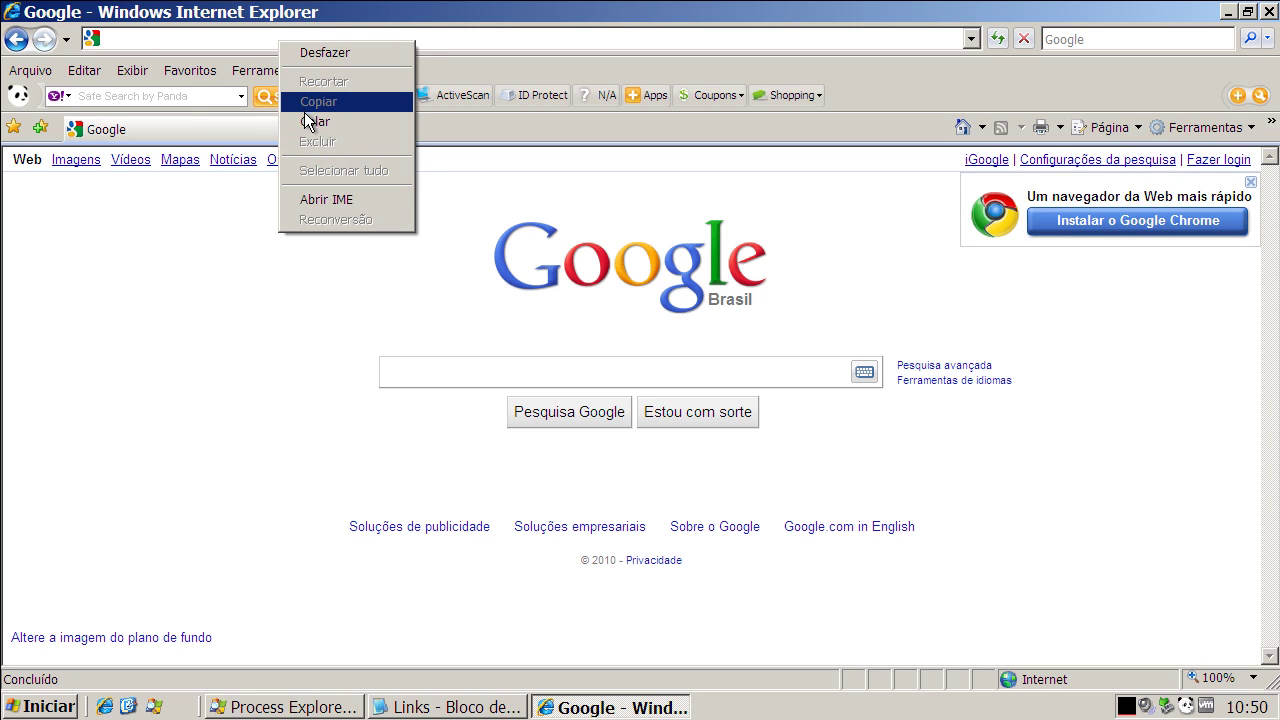
{"action": "left_click", "coordinate": [304, 122]}
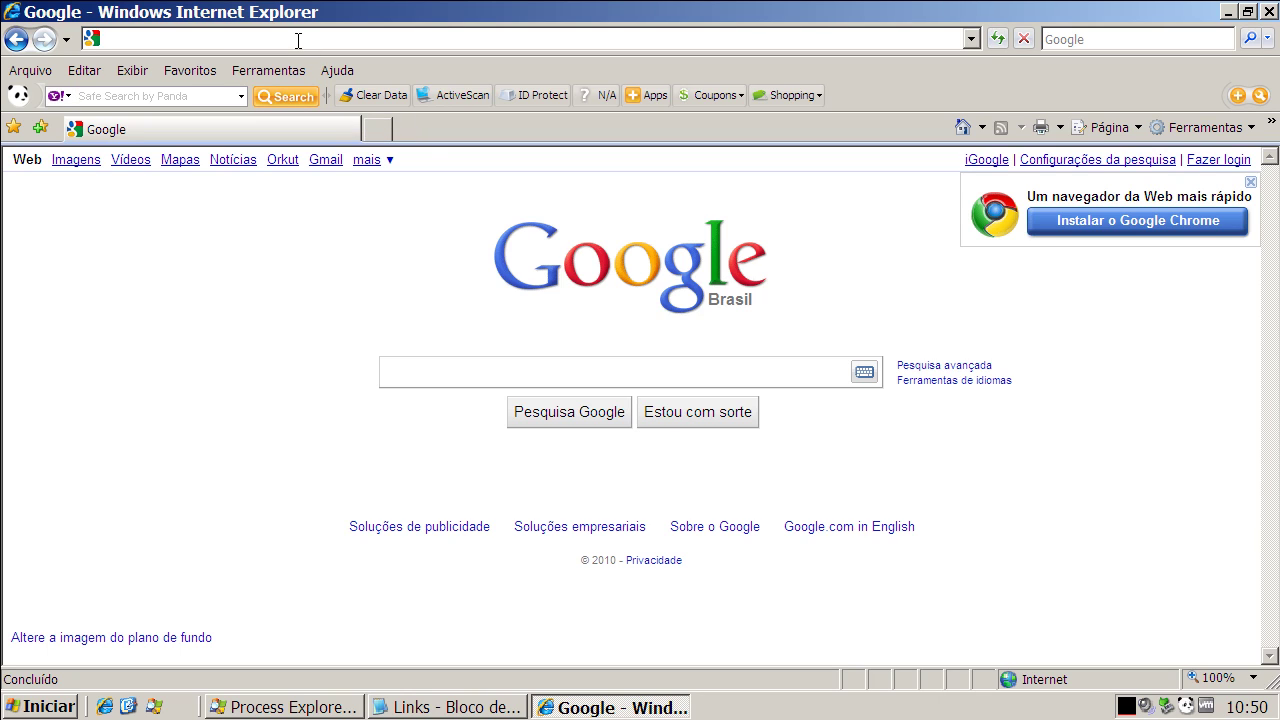
{"action": "right_click", "coordinate": [297, 40]}
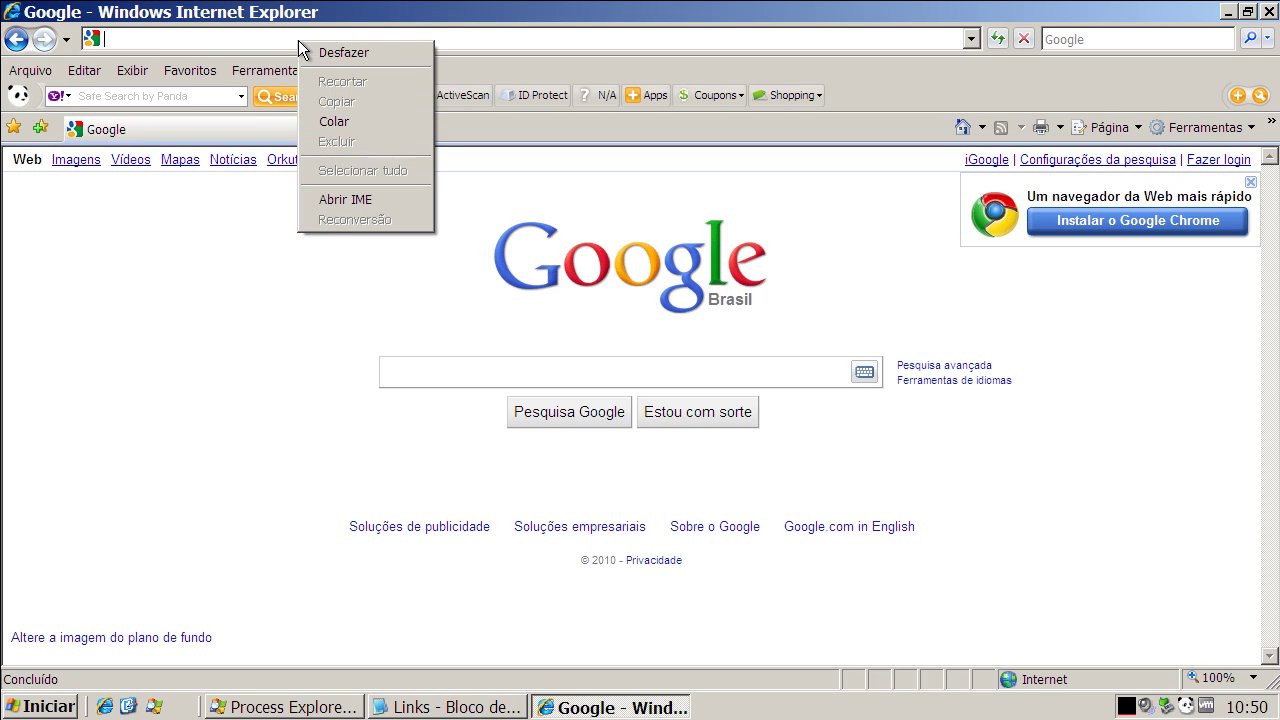
{"action": "left_click", "coordinate": [334, 122]}
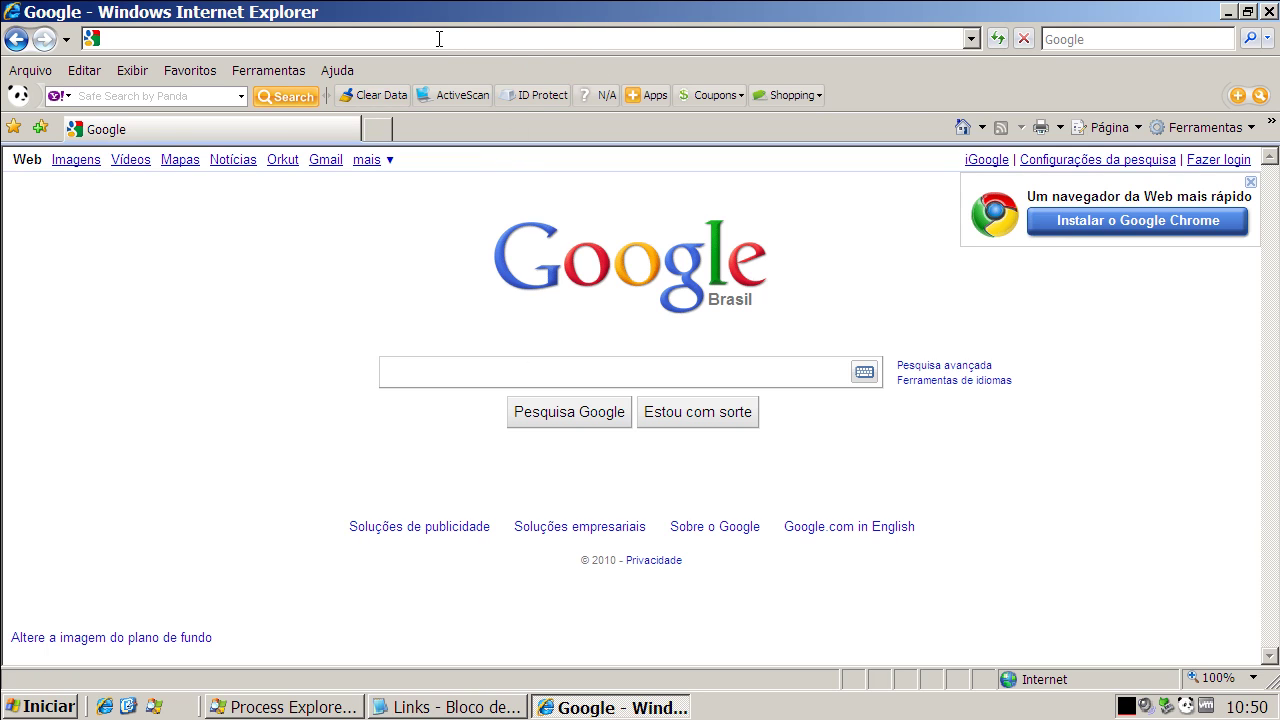
Step: Take the dortmundgoesbest.com/sajdhwkqej.exe link from the Notepad list and load it in Internet Explorer
{"action": "left_click", "coordinate": [483, 706]}
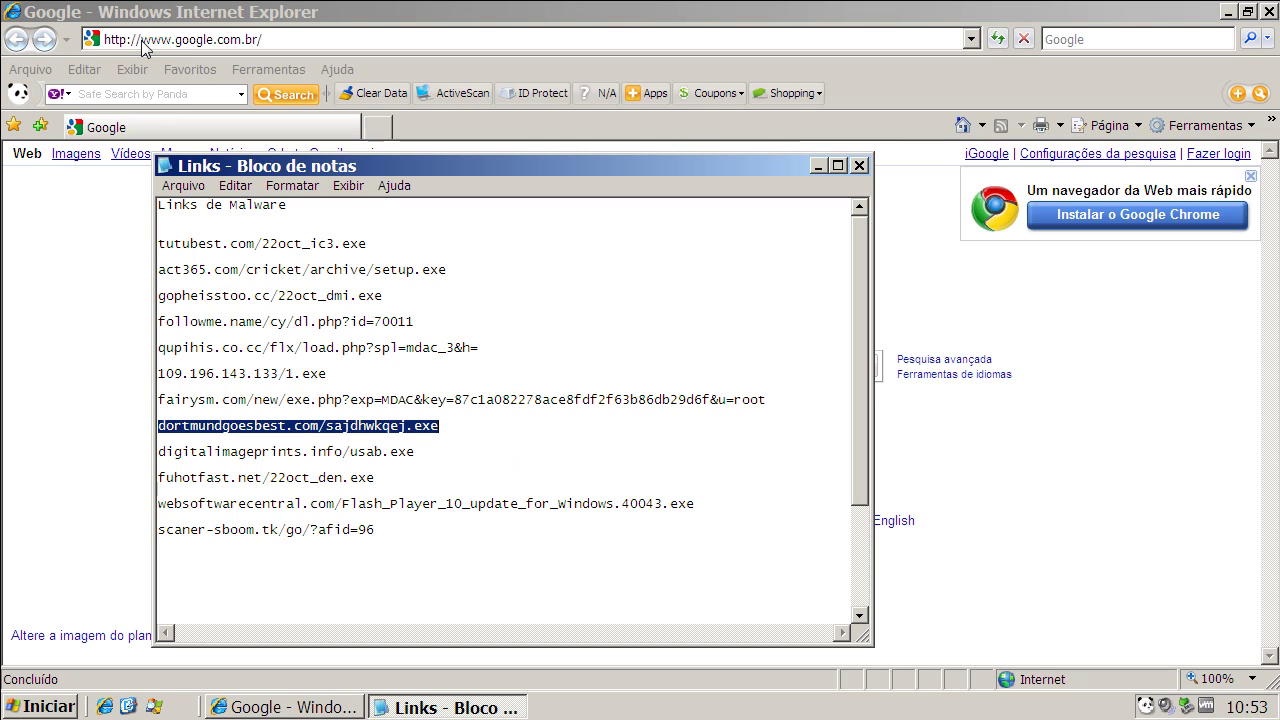
{"action": "left_click", "coordinate": [213, 46]}
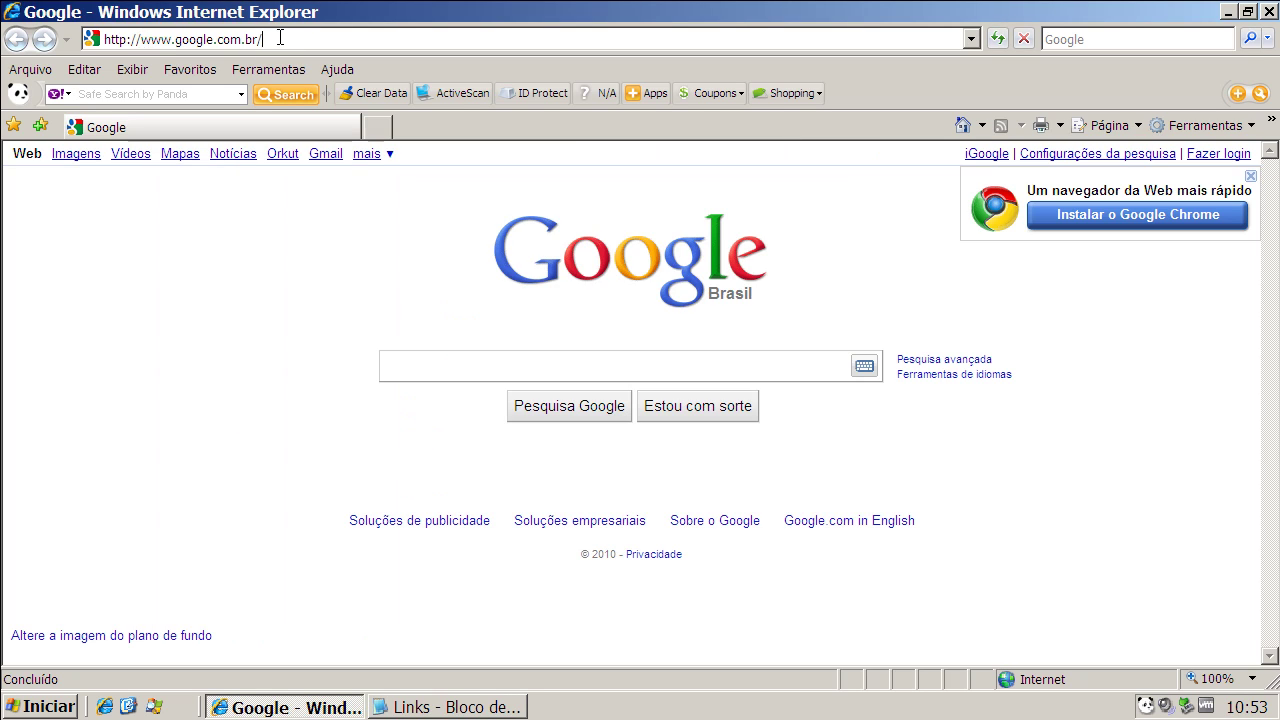
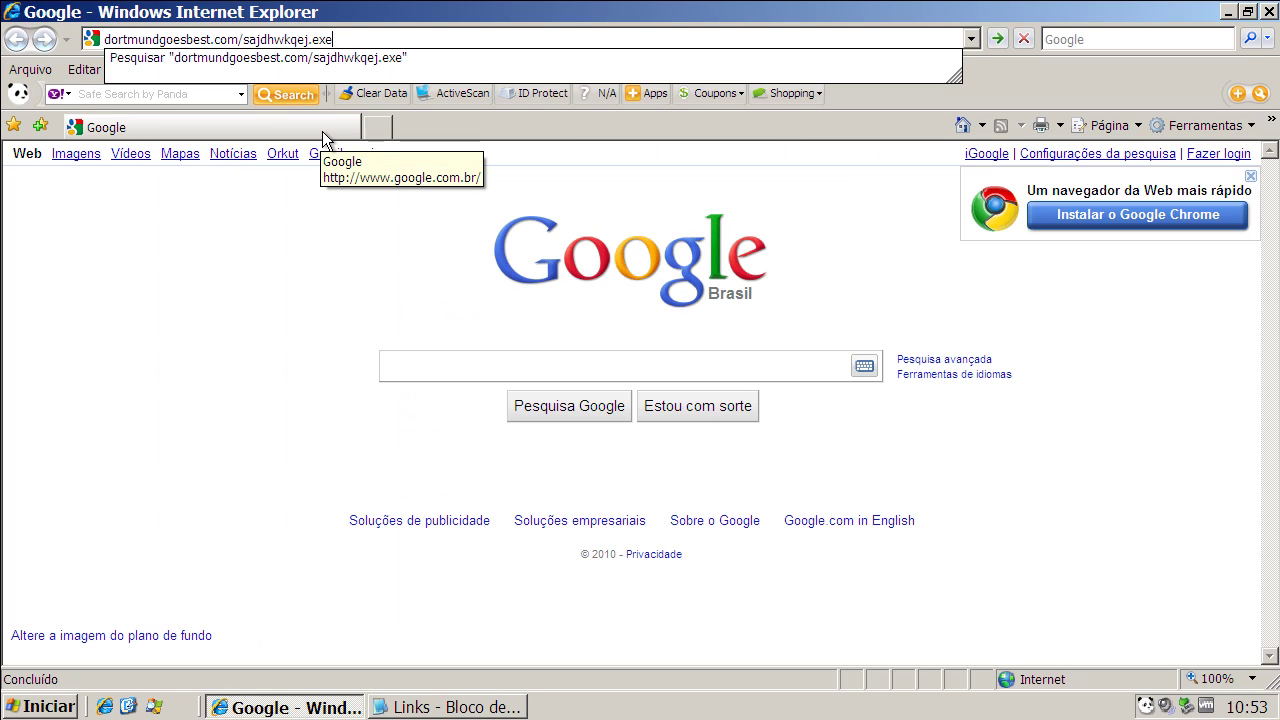
{"action": "key", "text": "Return"}
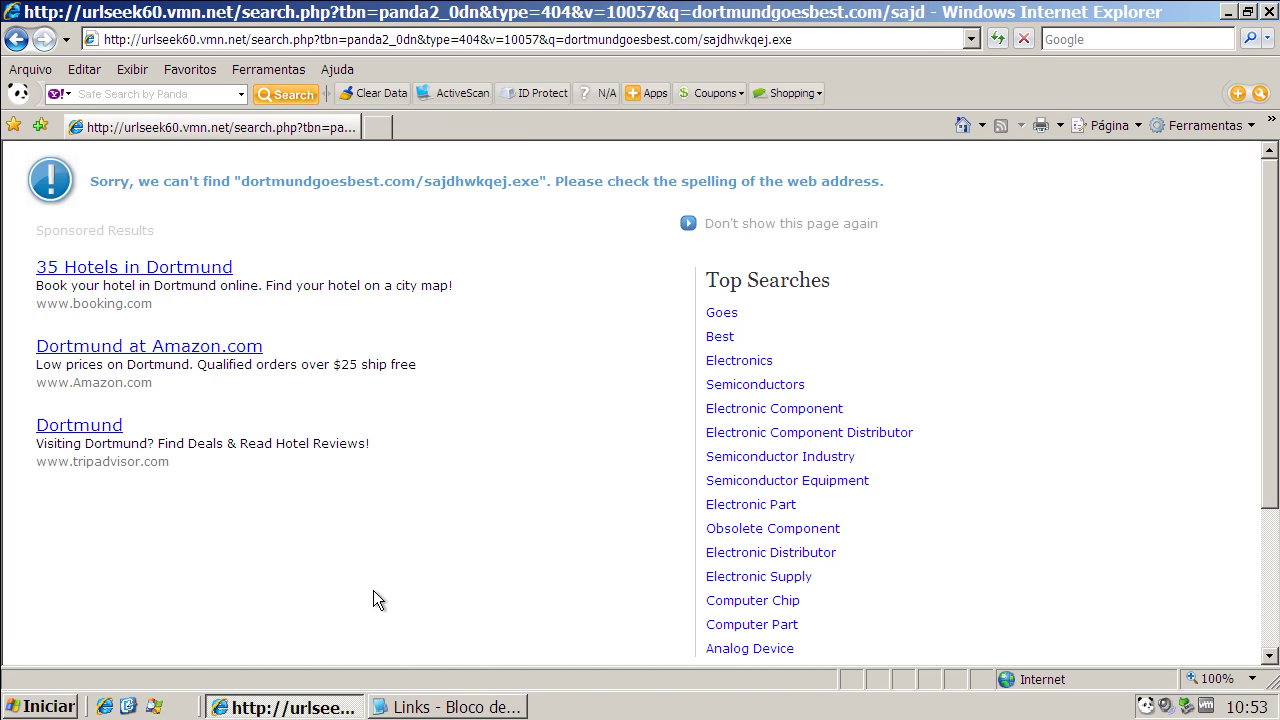
Step: Open the digitalimageprints.info/usab.exe link from the Notepad list in Internet Explorer and run the offered file
{"action": "left_click", "coordinate": [964, 126]}
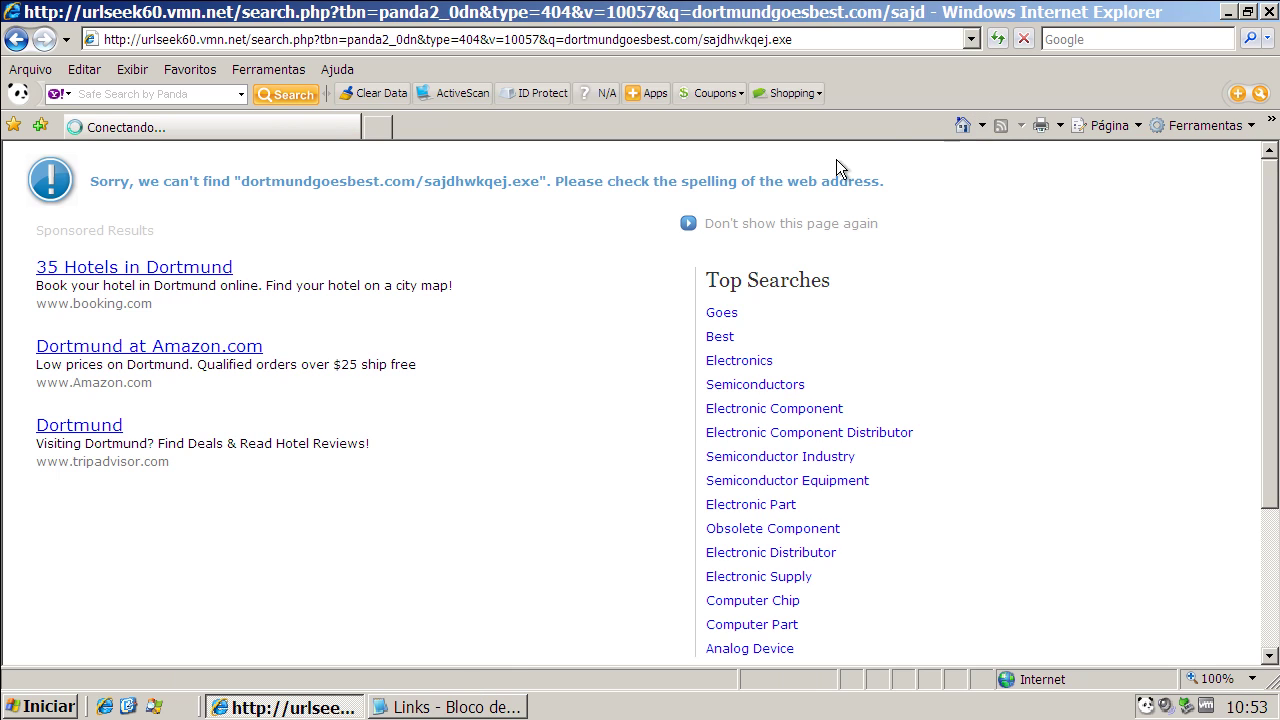
{"action": "left_click", "coordinate": [450, 707]}
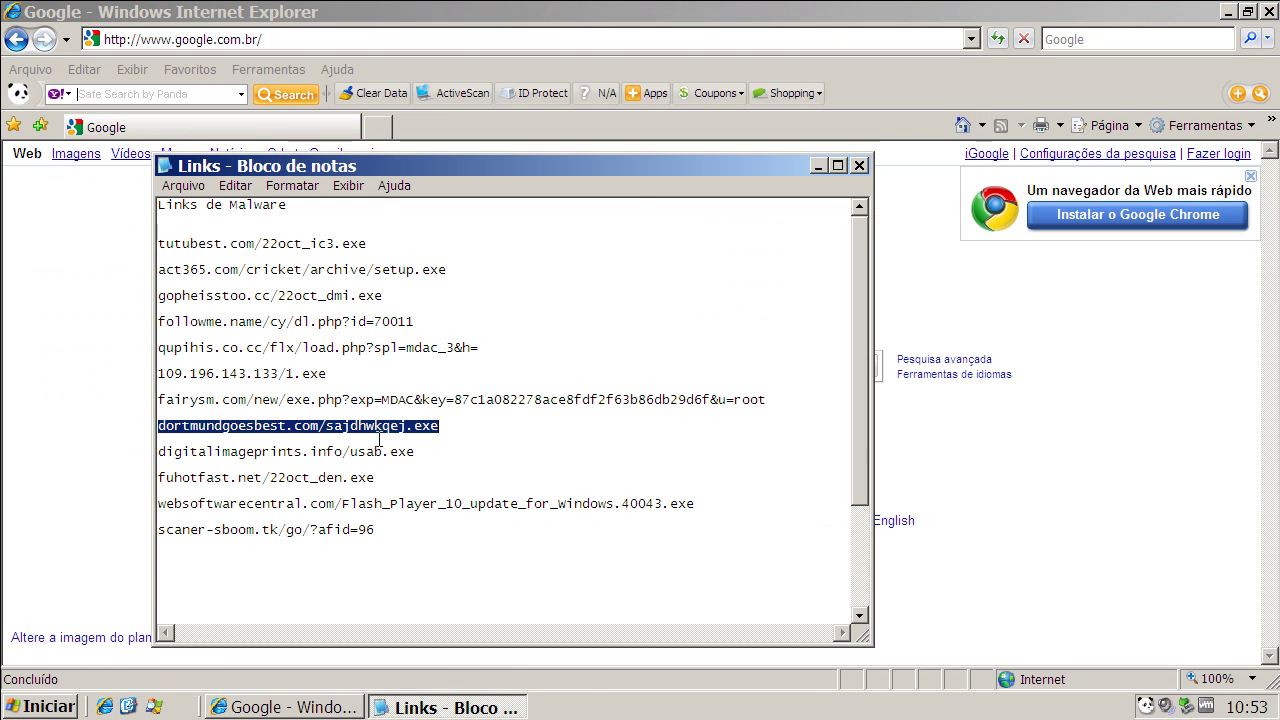
{"action": "double_click", "coordinate": [330, 452]}
{"action": "right_click", "coordinate": [330, 452]}
{"action": "left_click", "coordinate": [369, 511]}
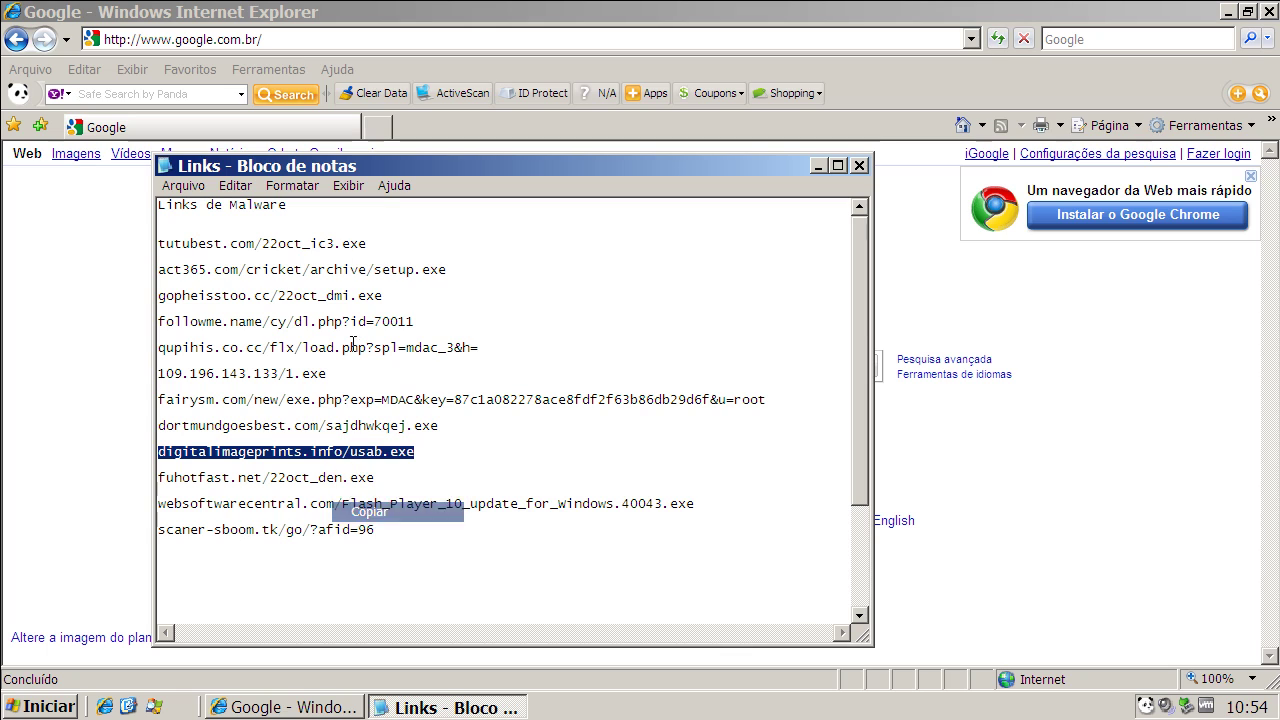
{"action": "left_click", "coordinate": [291, 43]}
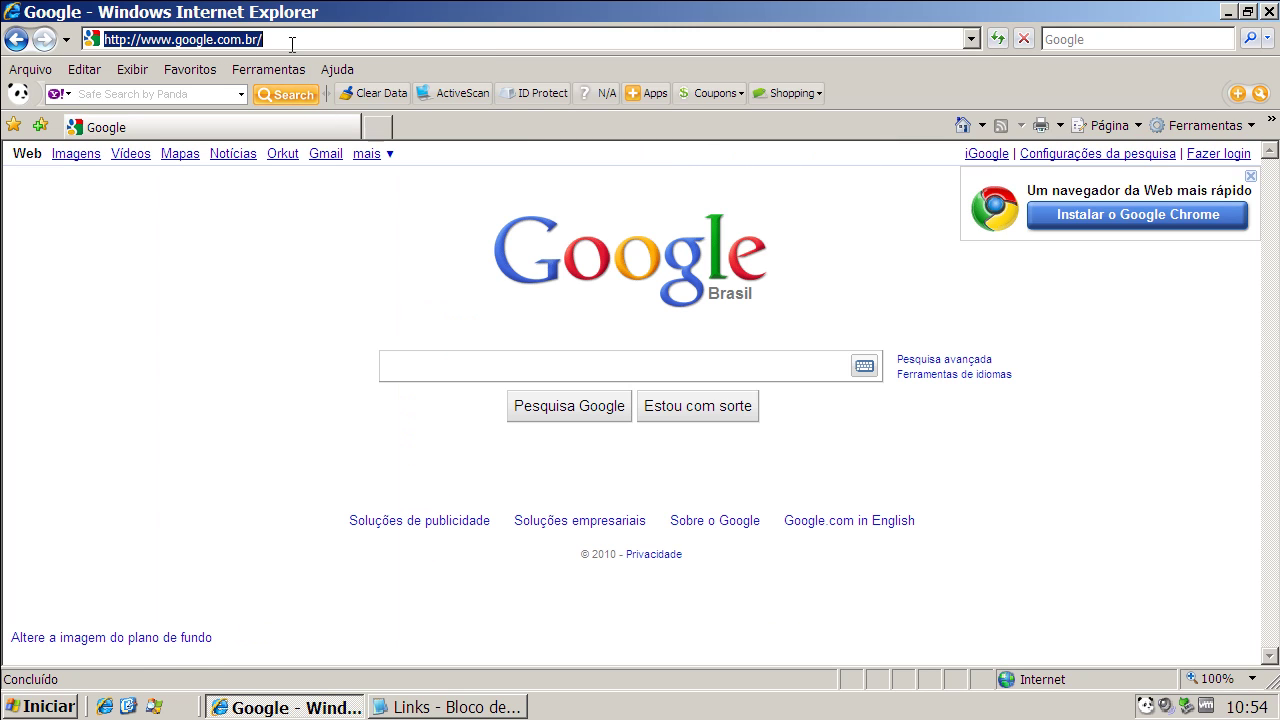
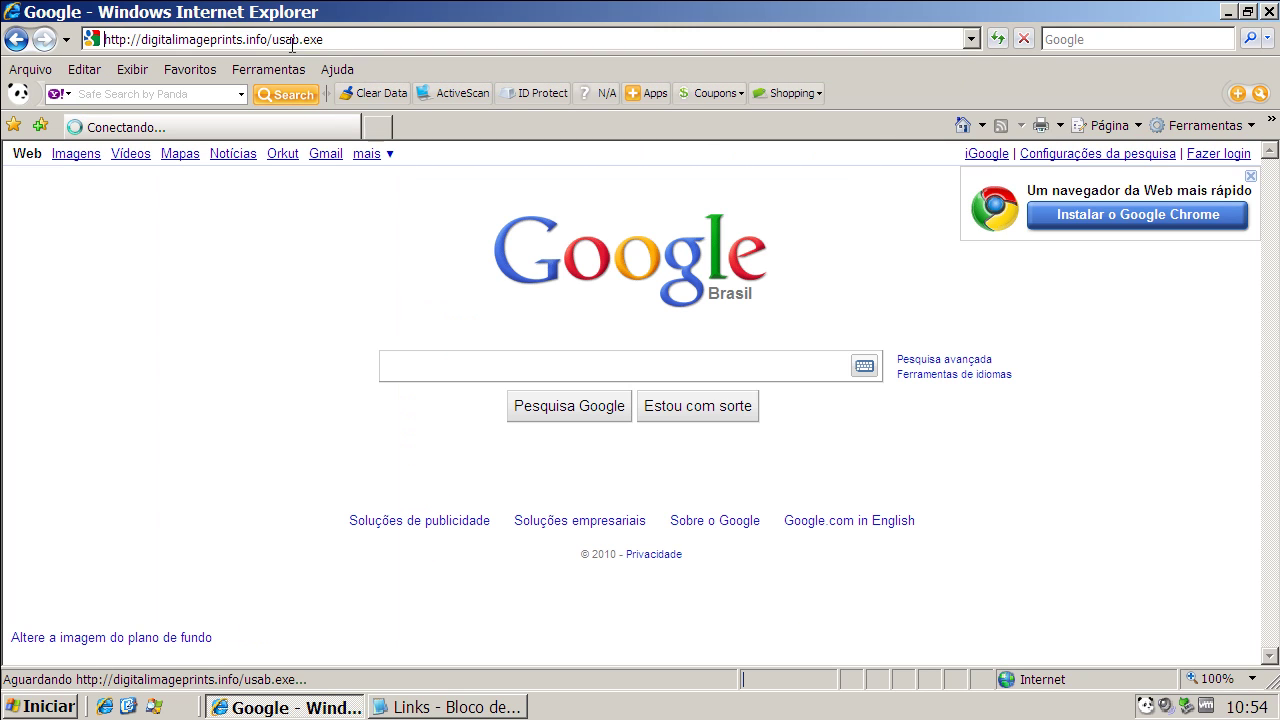
{"action": "left_click", "coordinate": [608, 362]}
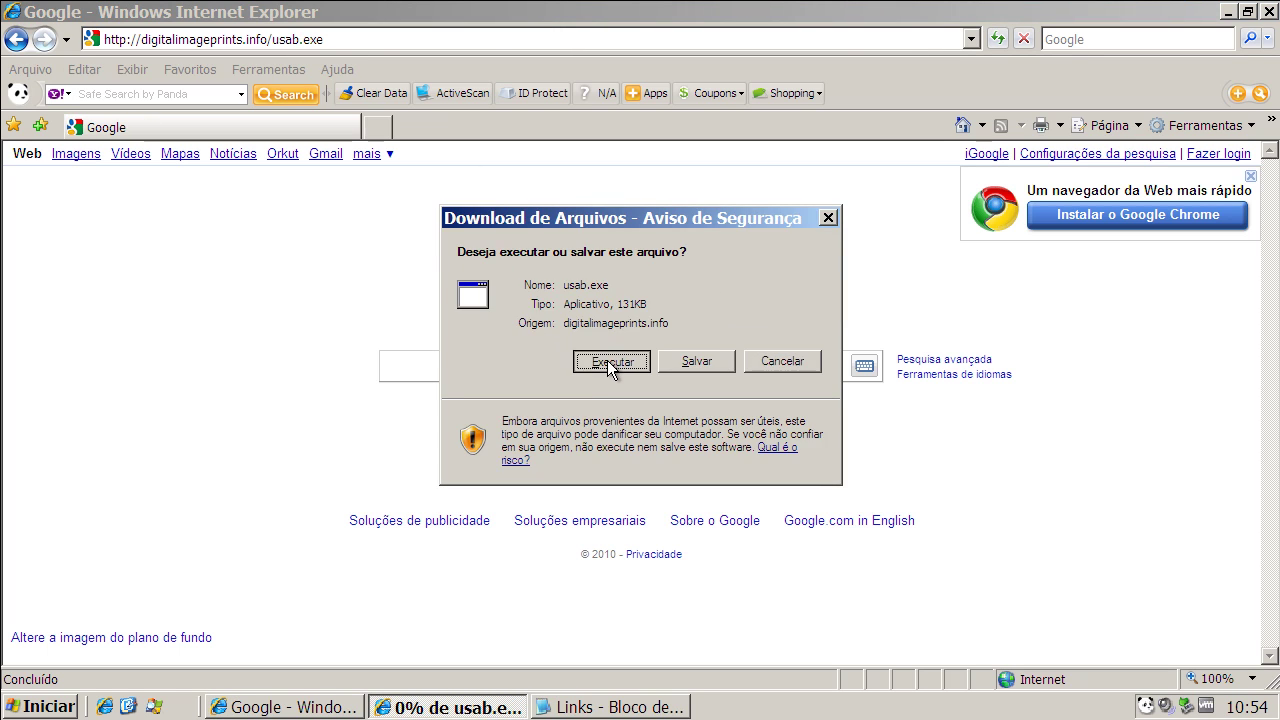
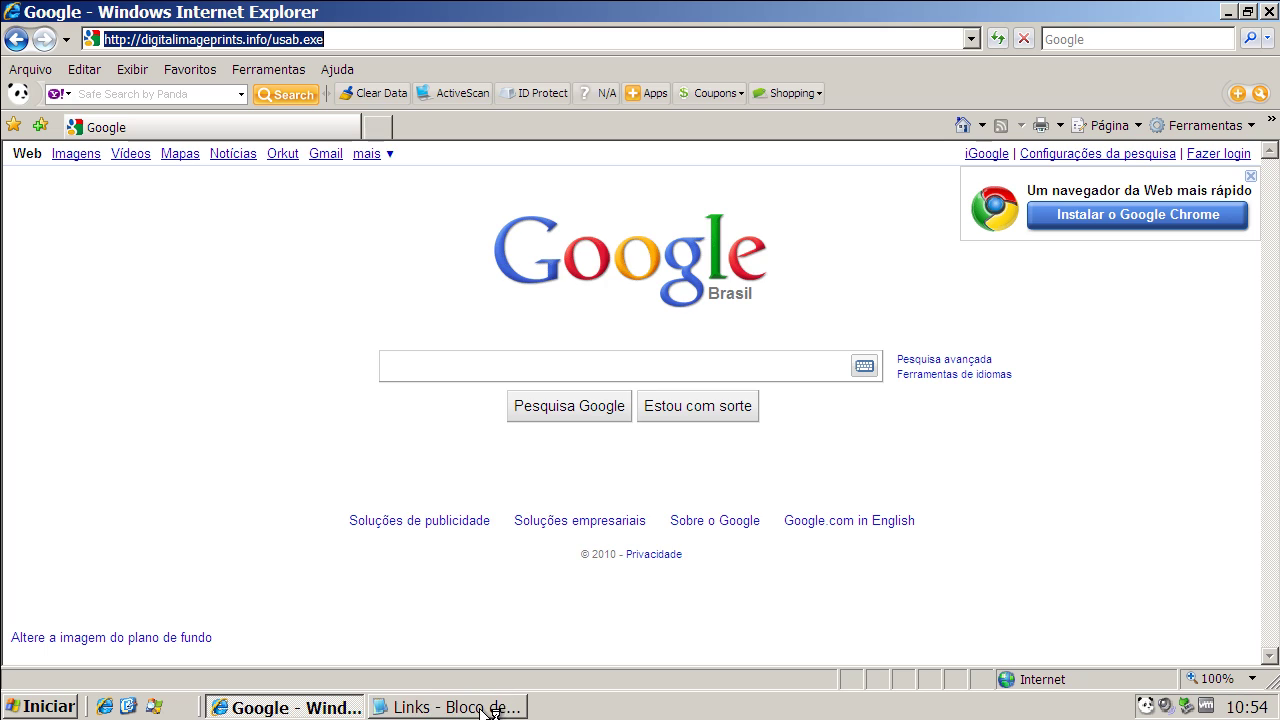
Step: Unblock Windows Explorer in the firewall alert and copy the fuhotfast.net/22oct_den.exe link from the Notepad list
{"action": "left_click", "coordinate": [457, 705]}
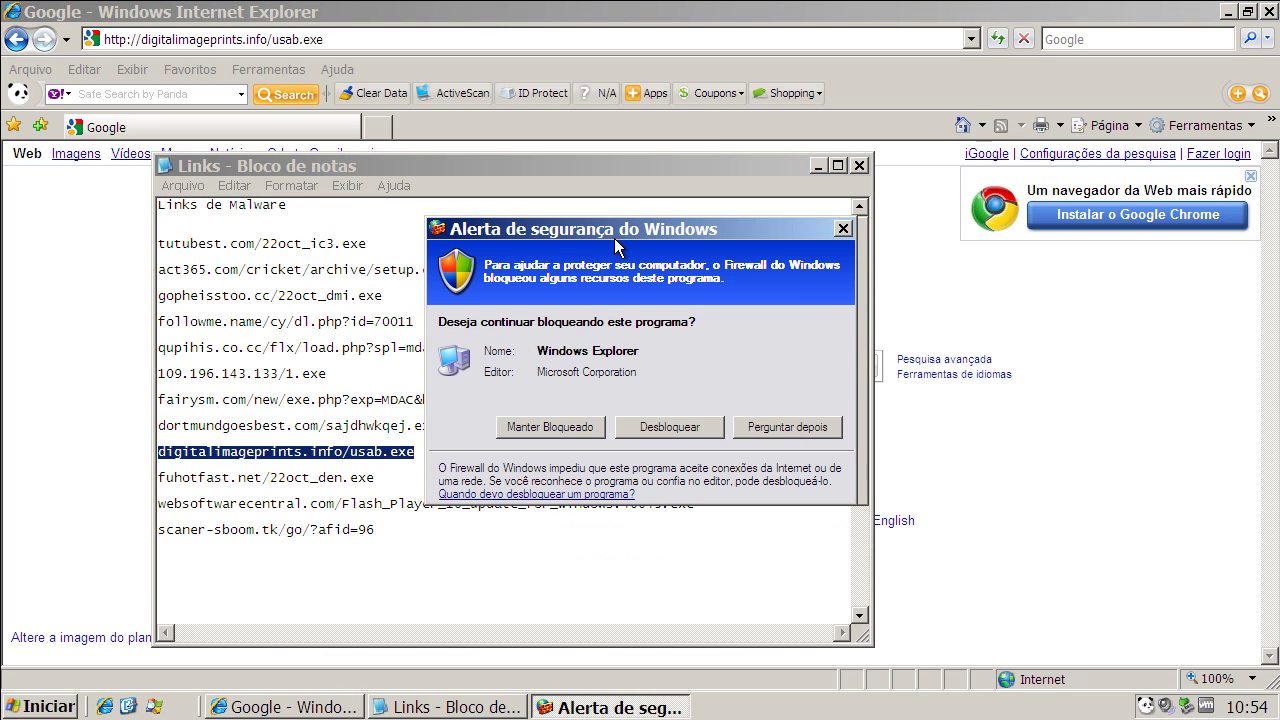
{"action": "left_click", "coordinate": [680, 427]}
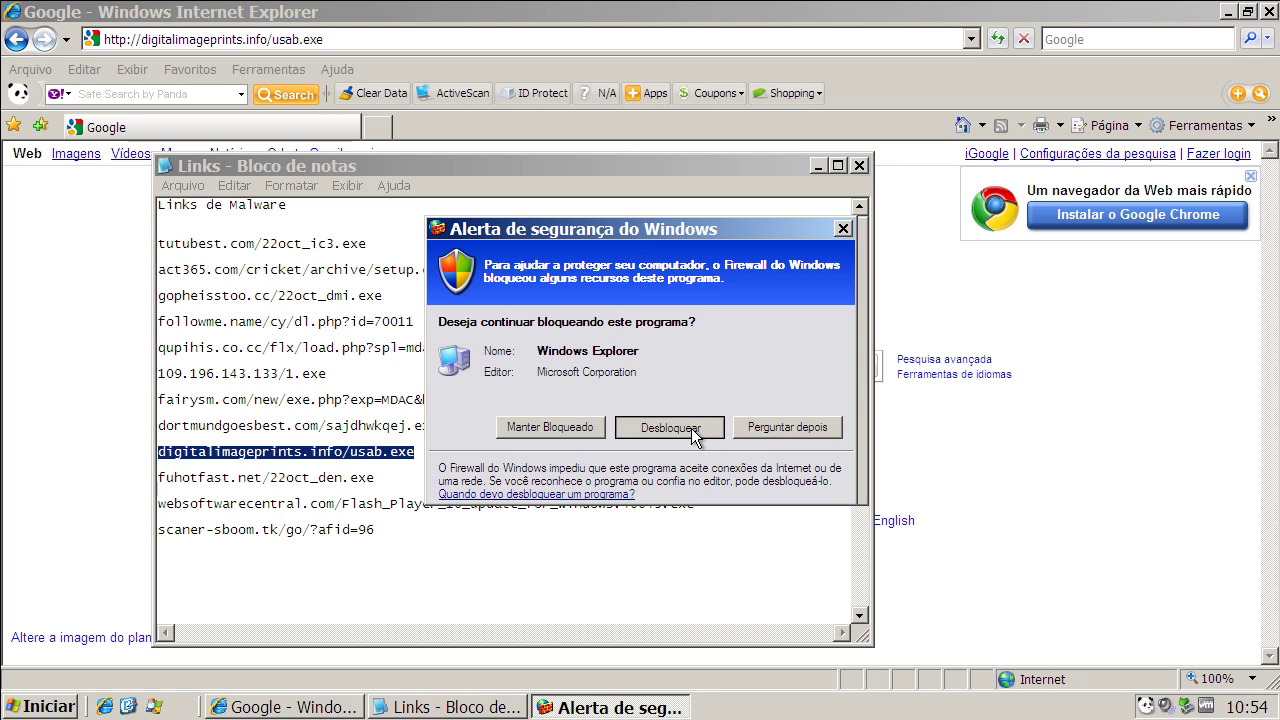
{"action": "double_click", "coordinate": [229, 477]}
{"action": "right_click", "coordinate": [231, 479]}
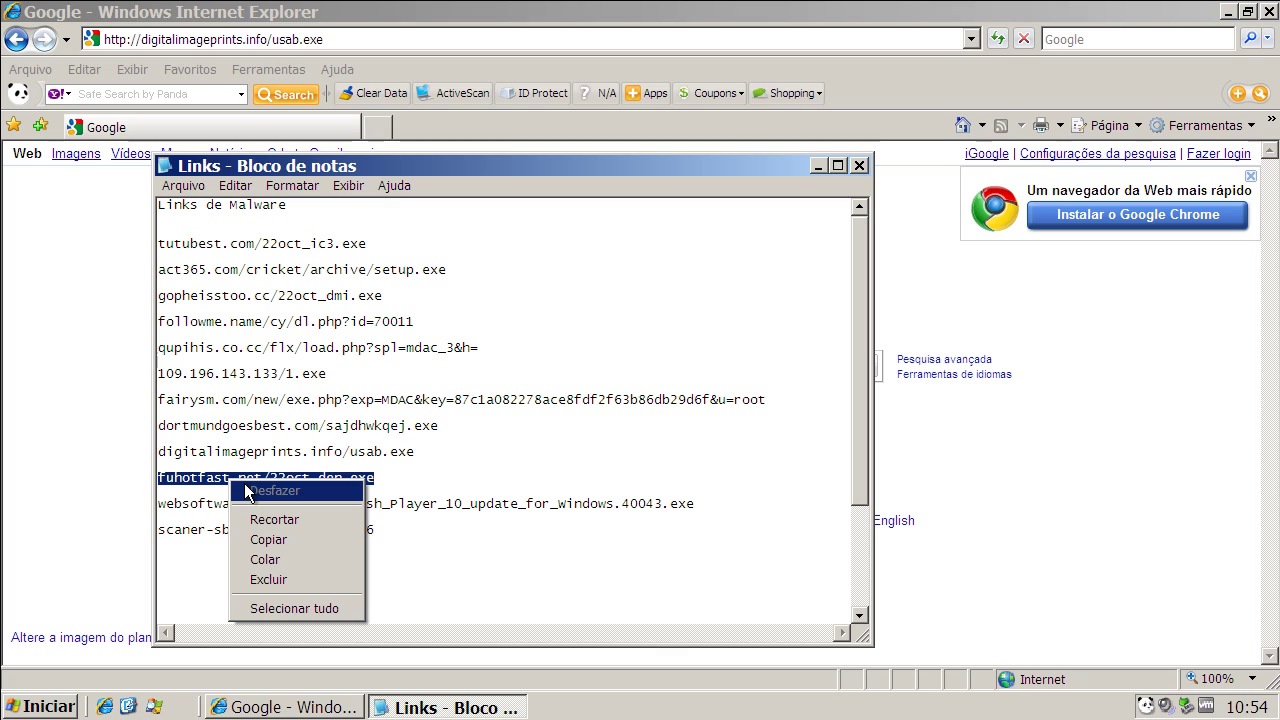
{"action": "left_click", "coordinate": [268, 540]}
Step: Open the copied fuhotfast.net/22oct_den.exe link in Internet Explorer and run the offered file
{"action": "left_click", "coordinate": [220, 62]}
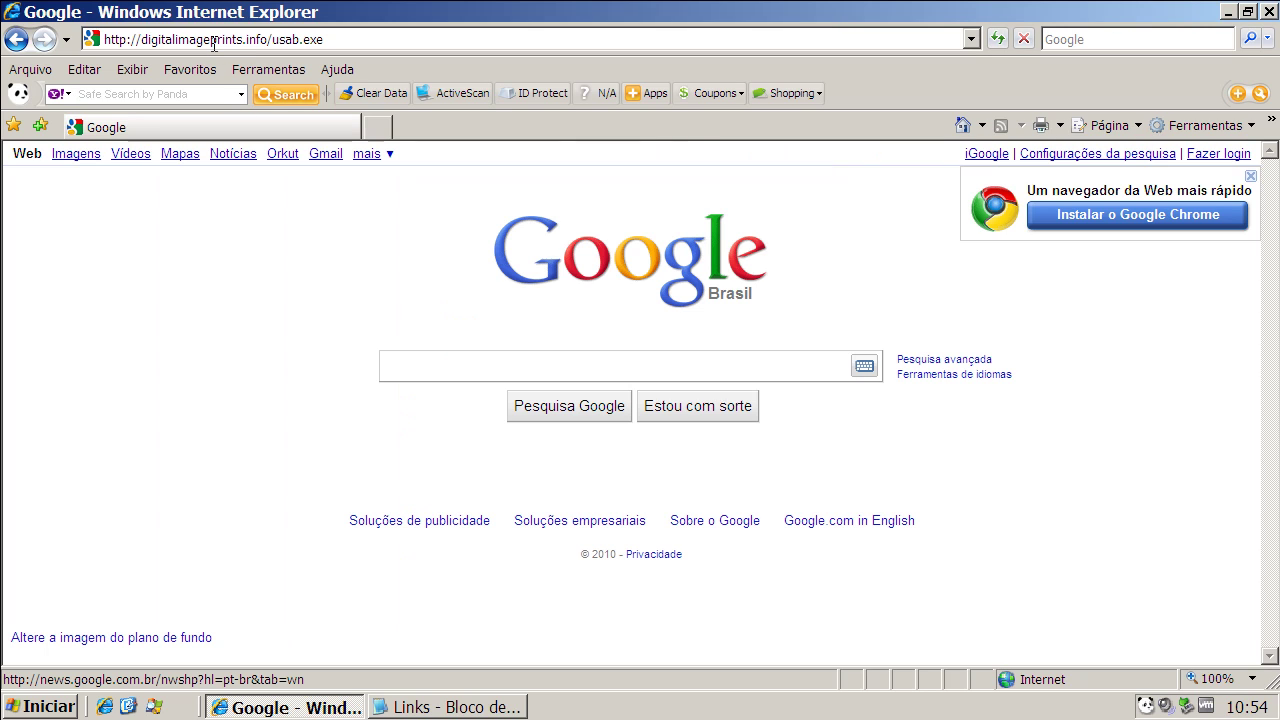
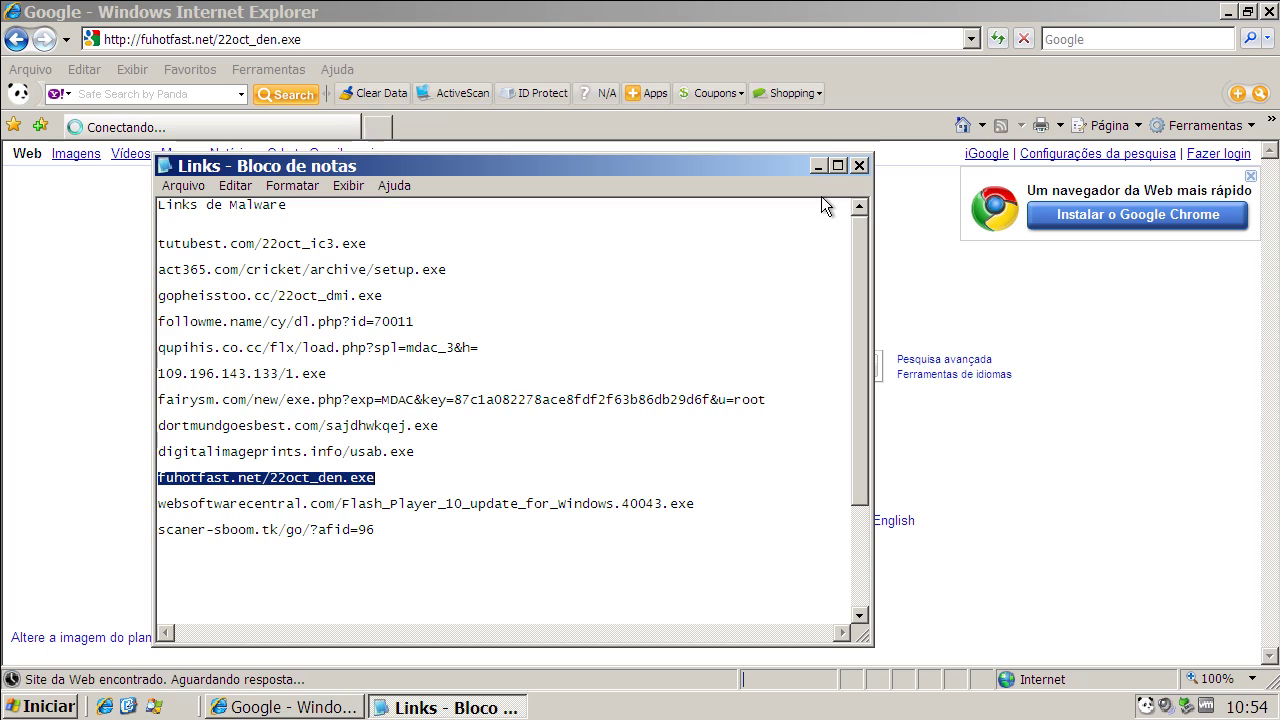
{"action": "left_click", "coordinate": [818, 166]}
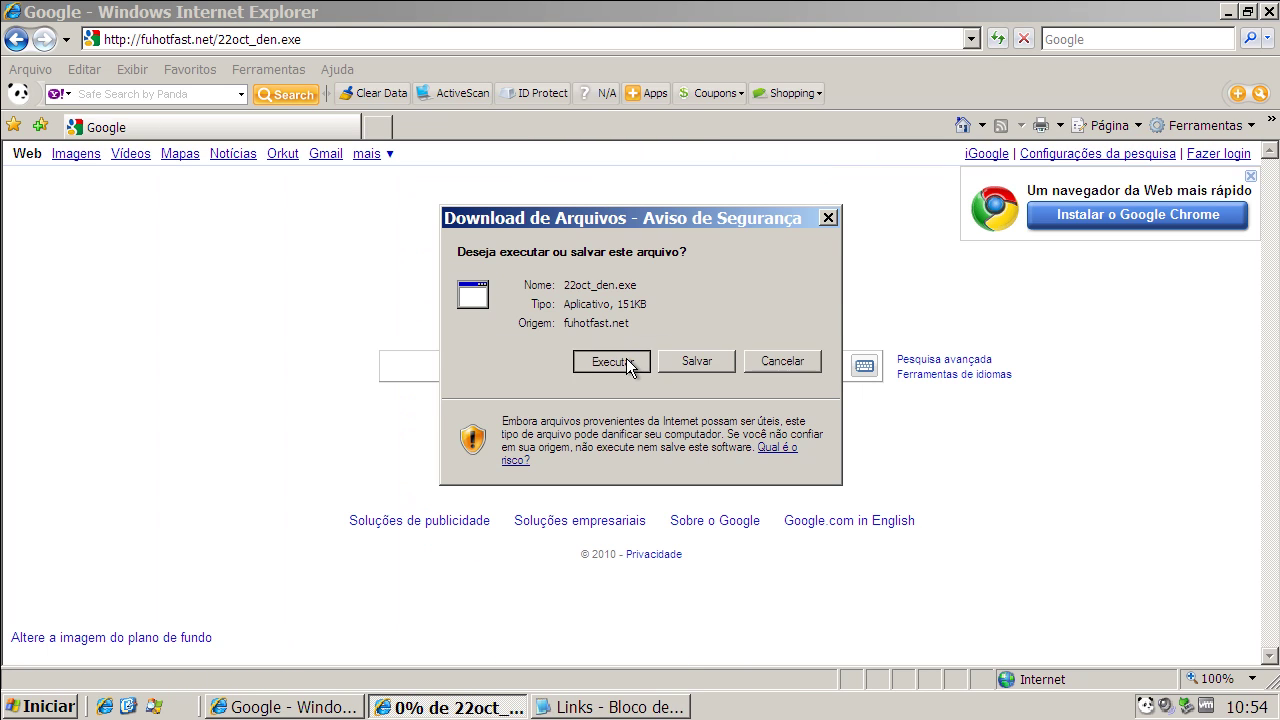
{"action": "left_click", "coordinate": [626, 358]}
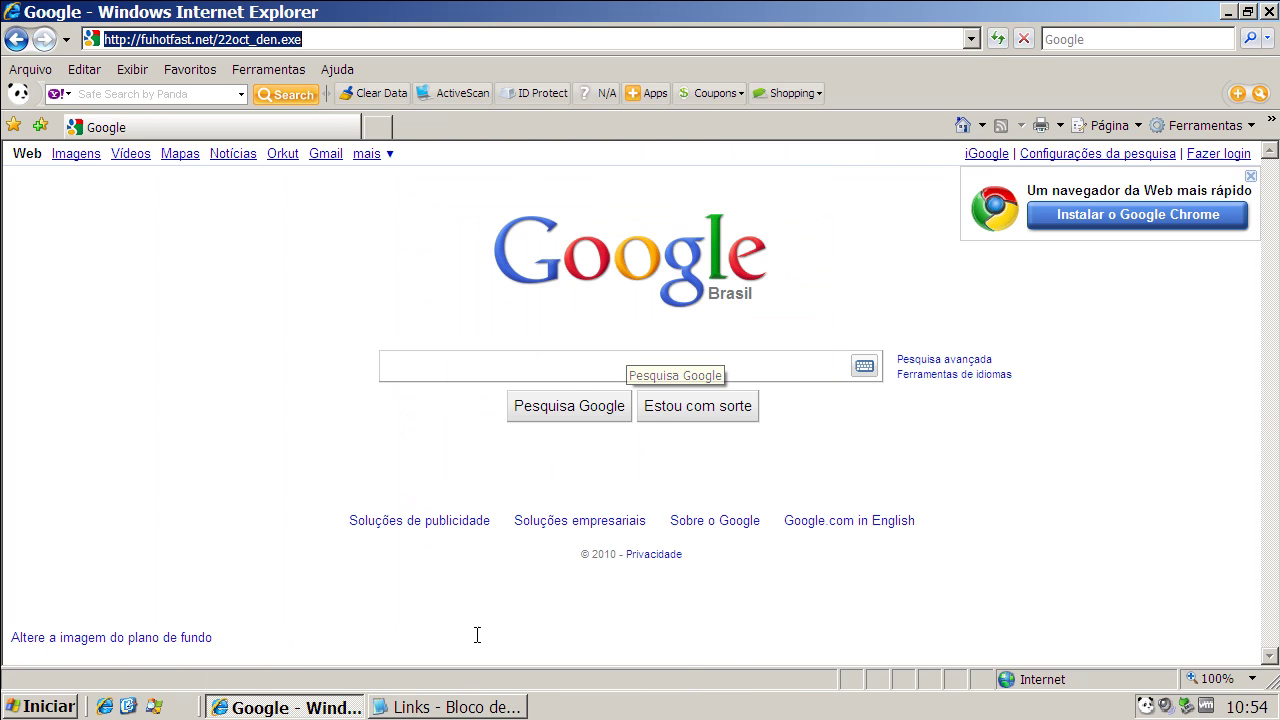
Step: Copy the websoftwarecentral.com/Flash_Player_10_update_for_Windows.40043.exe link from the Notepad list
{"action": "left_click", "coordinate": [443, 708]}
{"action": "left_click", "coordinate": [348, 505]}
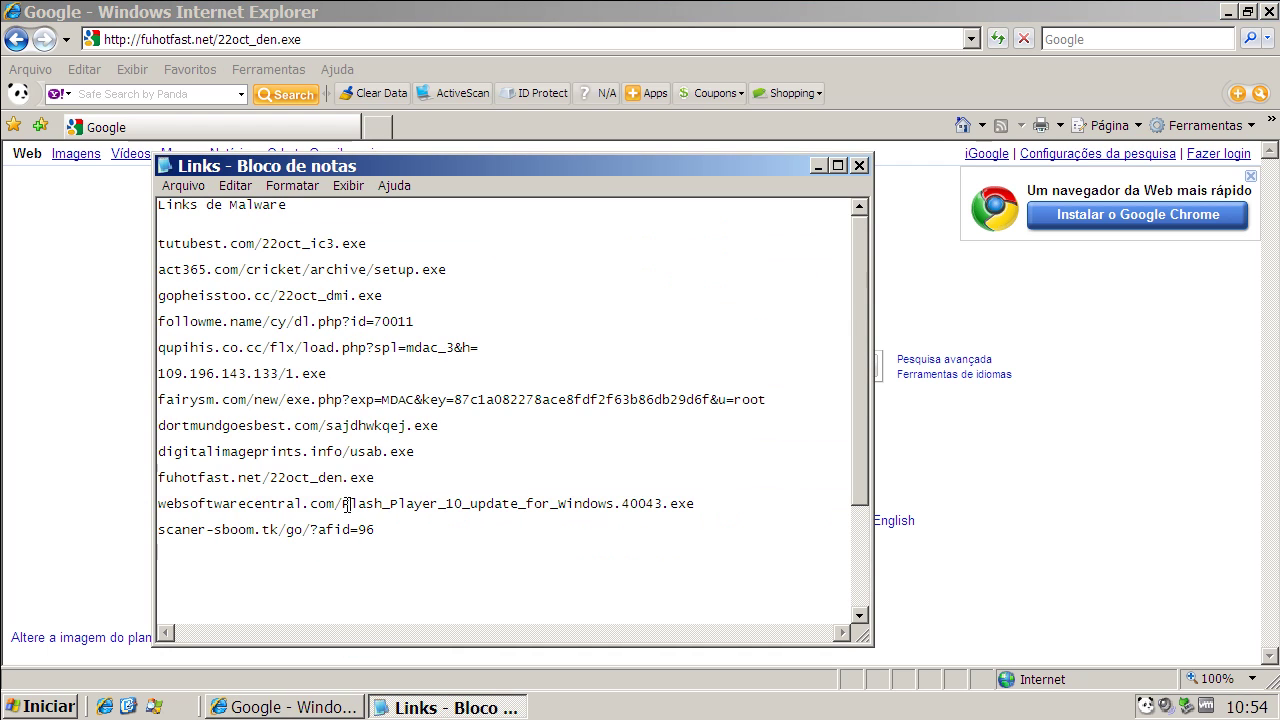
{"action": "double_click", "coordinate": [348, 505]}
{"action": "right_click", "coordinate": [350, 510]}
{"action": "left_click", "coordinate": [387, 566]}
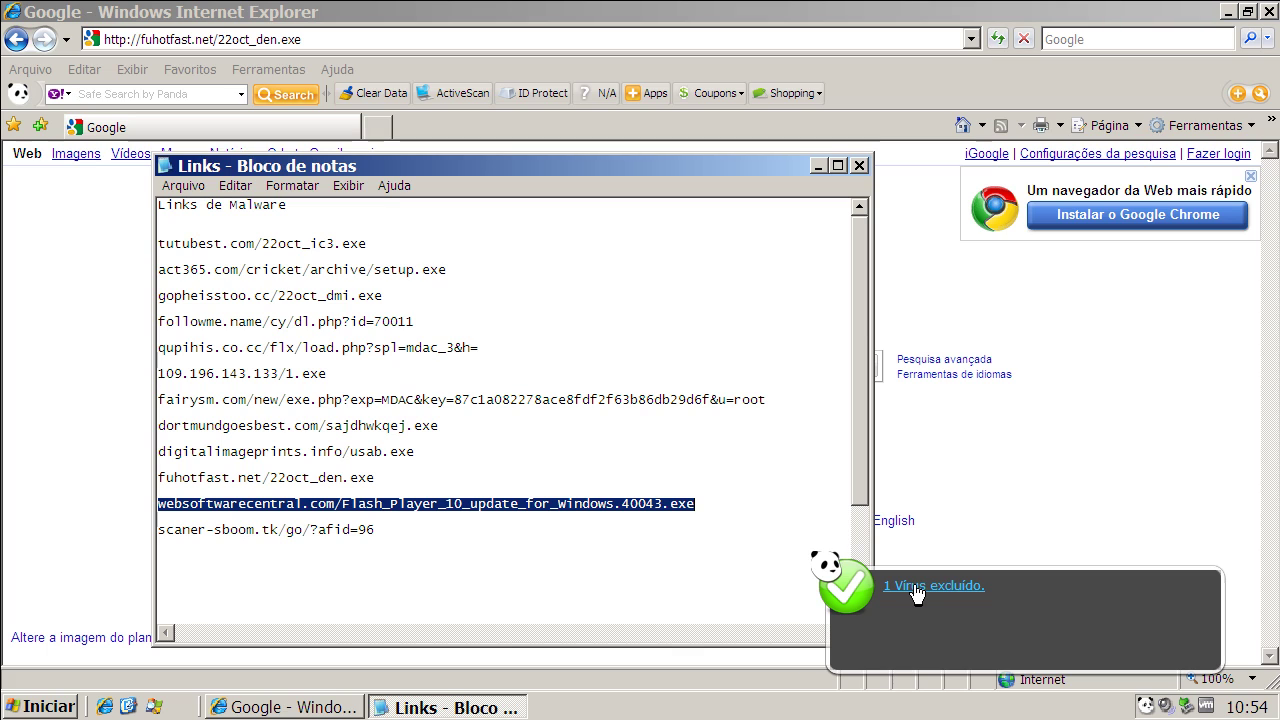
Step: Open the copied websoftwarecentral.com link in Internet Explorer and run Flash_Player_10_update_for_Windows.40043.exe
{"action": "left_click", "coordinate": [291, 39]}
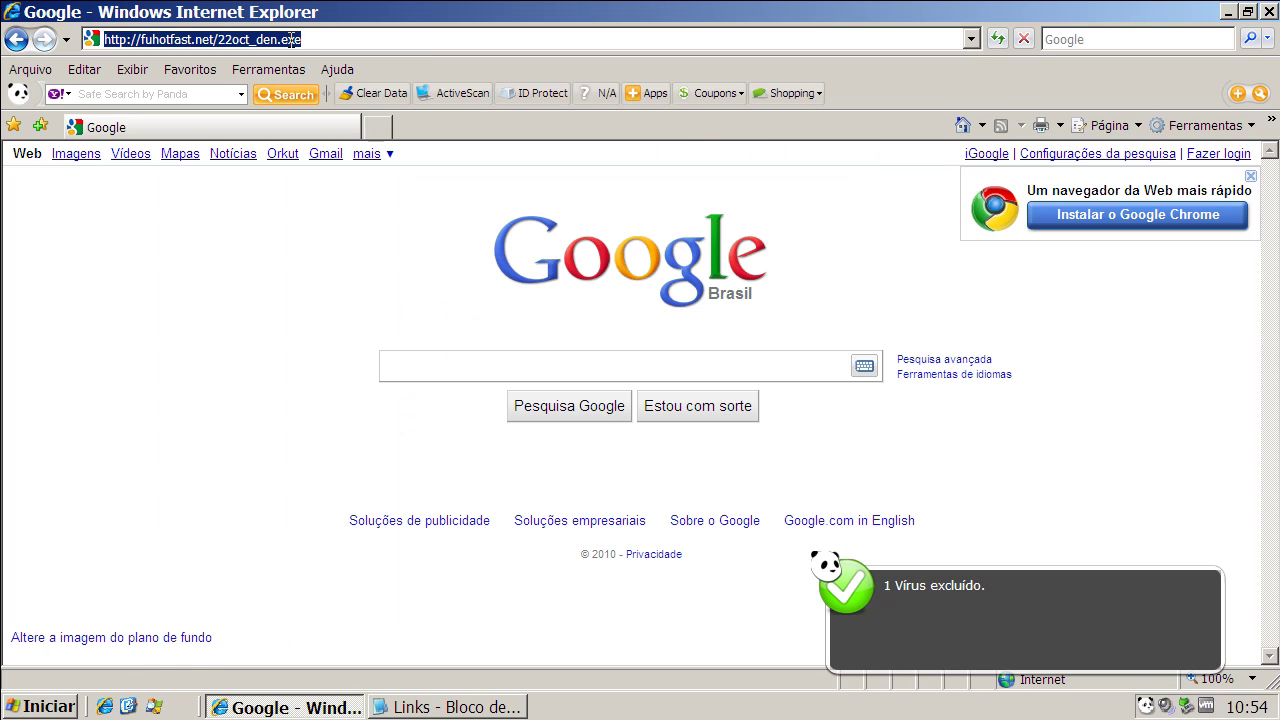
{"action": "key", "text": "ctrl+v"}
{"action": "right_click", "coordinate": [291, 39]}
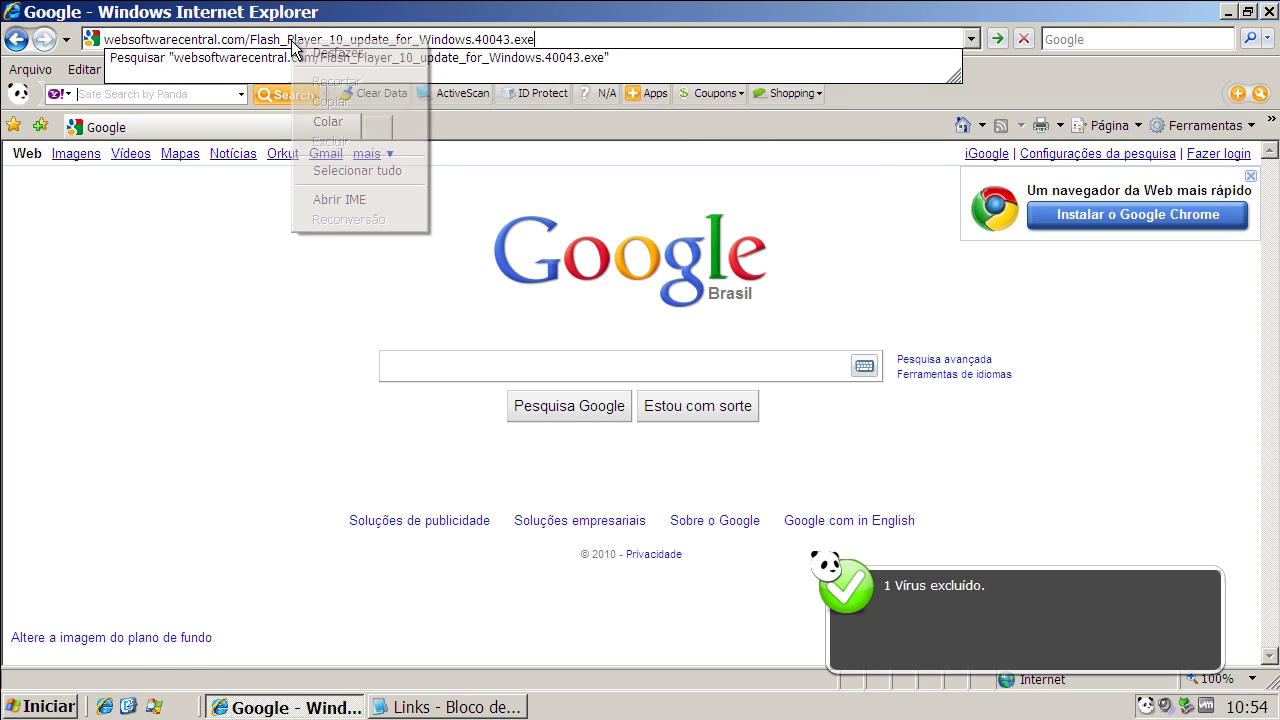
{"action": "left_click", "coordinate": [524, 39]}
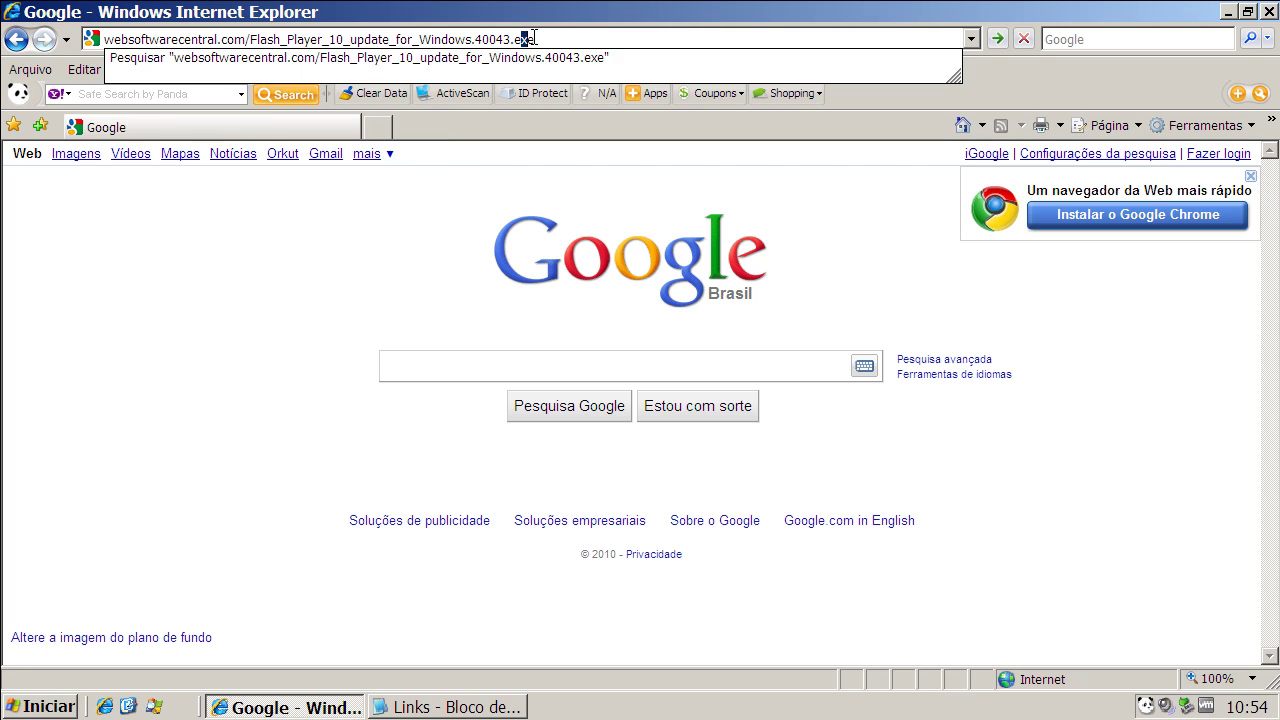
{"action": "key", "text": "Return"}
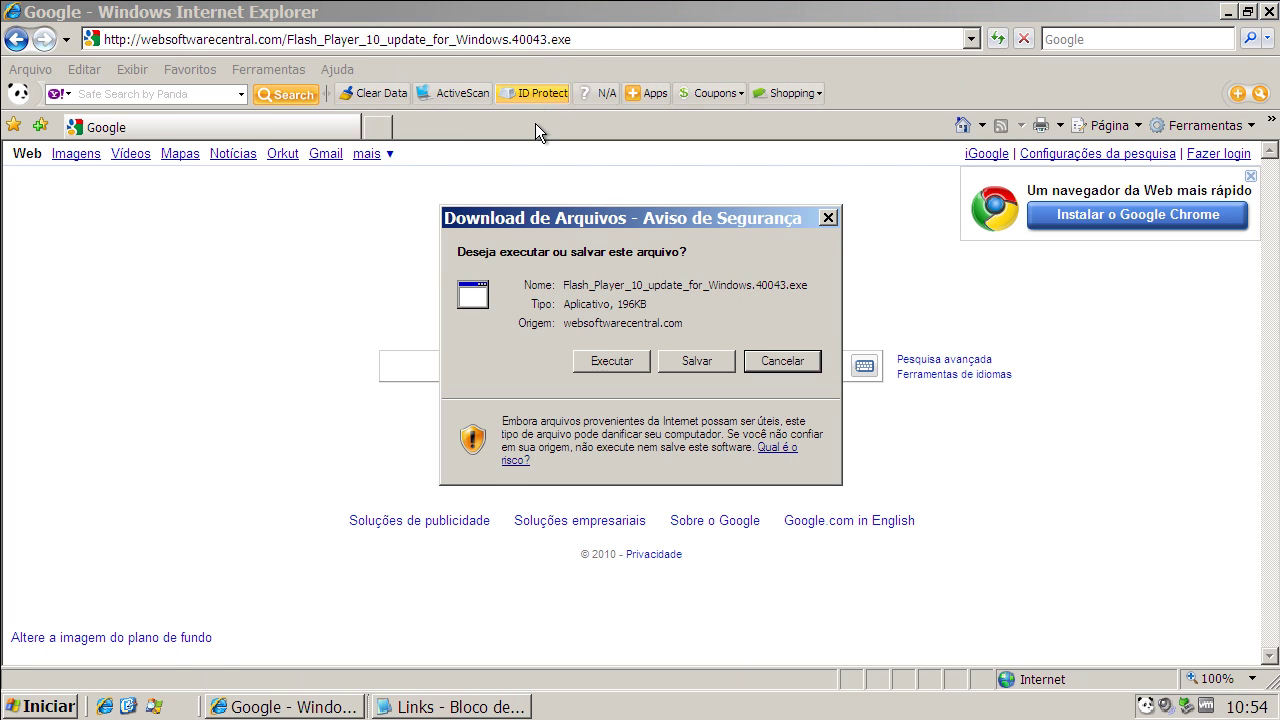
{"action": "left_click", "coordinate": [607, 364]}
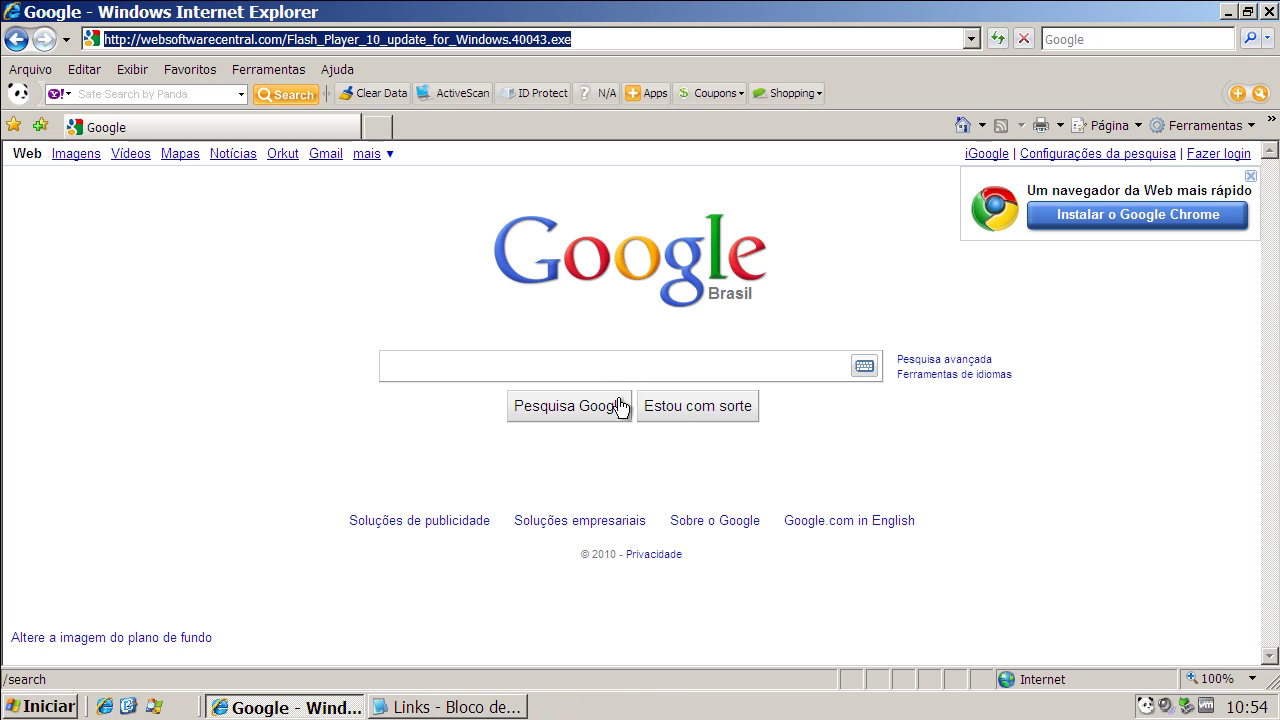
Step: Copy the scaner-sboom.tk/go/?afid=96 link from the Notepad list
{"action": "left_click", "coordinate": [440, 709]}
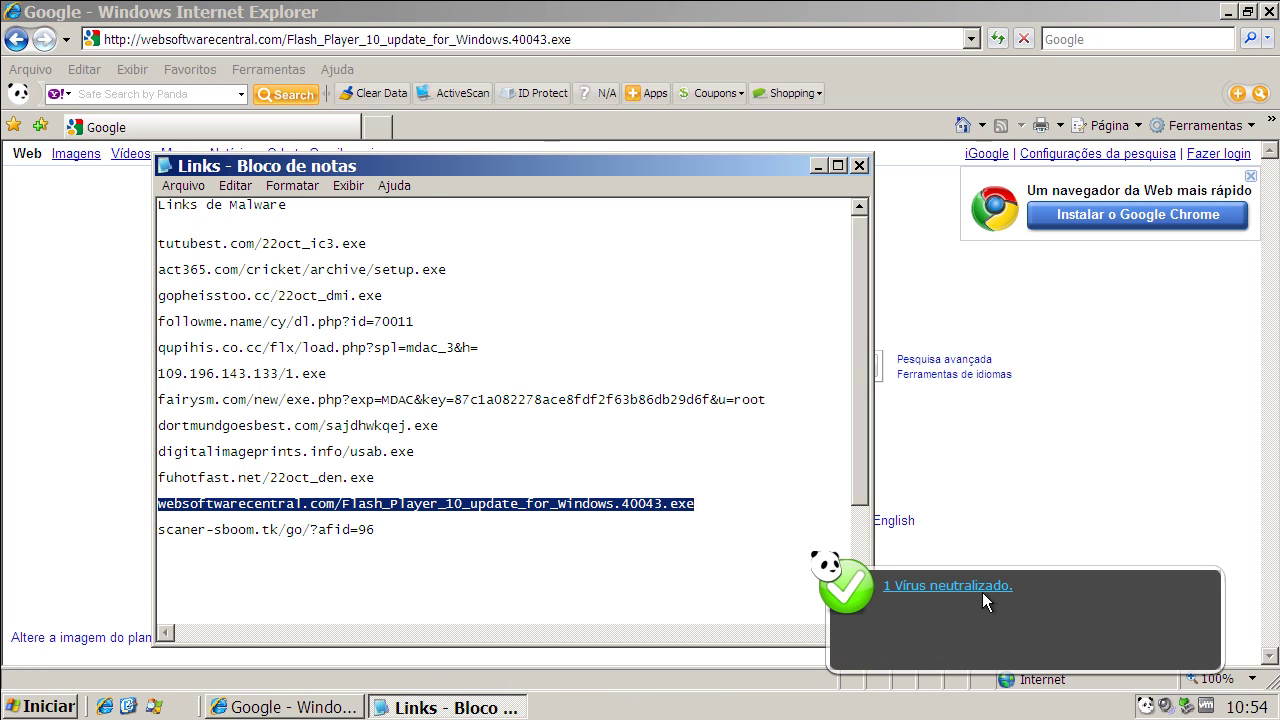
{"action": "double_click", "coordinate": [323, 530]}
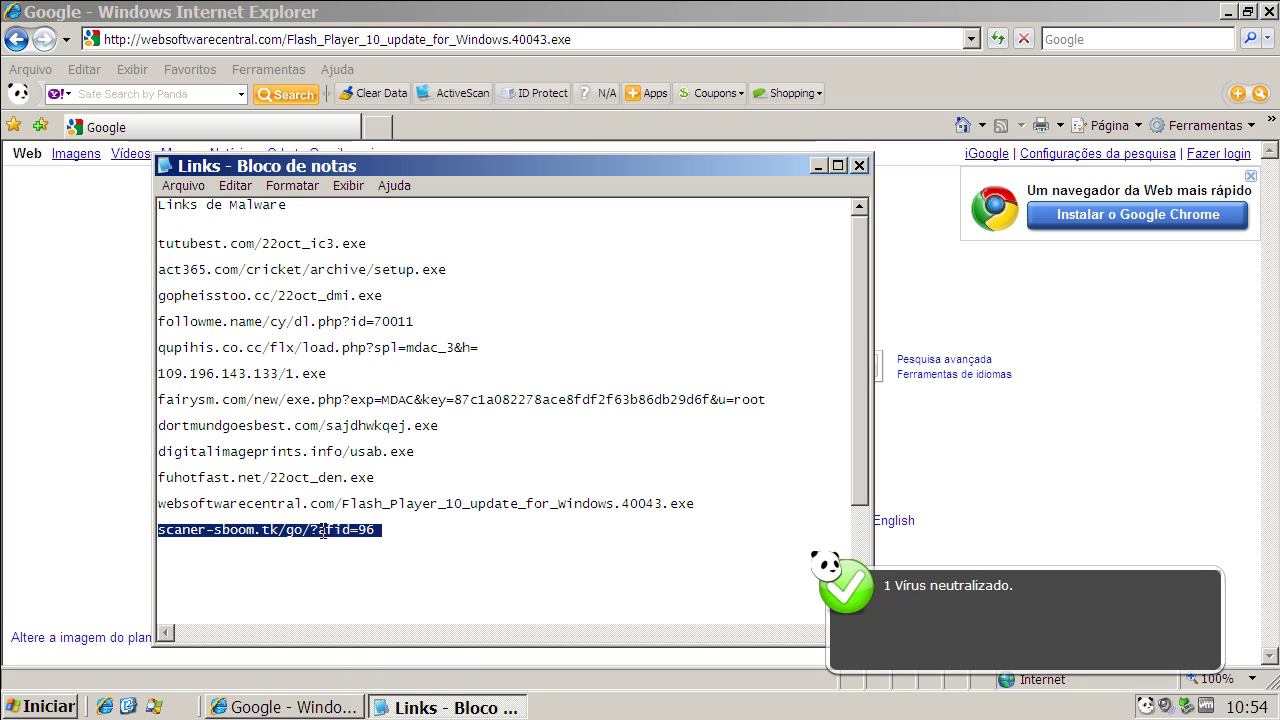
{"action": "right_click", "coordinate": [323, 530]}
{"action": "left_click", "coordinate": [355, 592]}
Step: Open the copied scaner-sboom.tk link in Internet Explorer and run the offered scanner.exe
{"action": "left_click", "coordinate": [243, 38]}
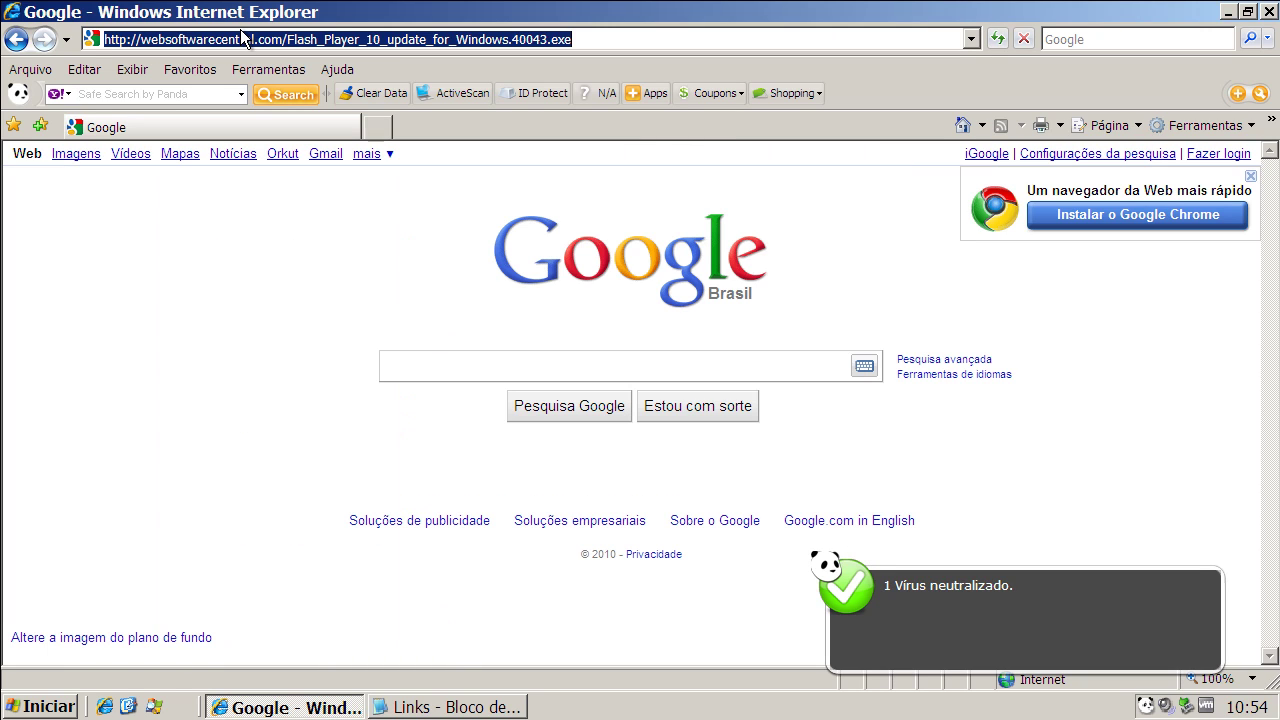
{"action": "key", "text": "ctrl+v"}
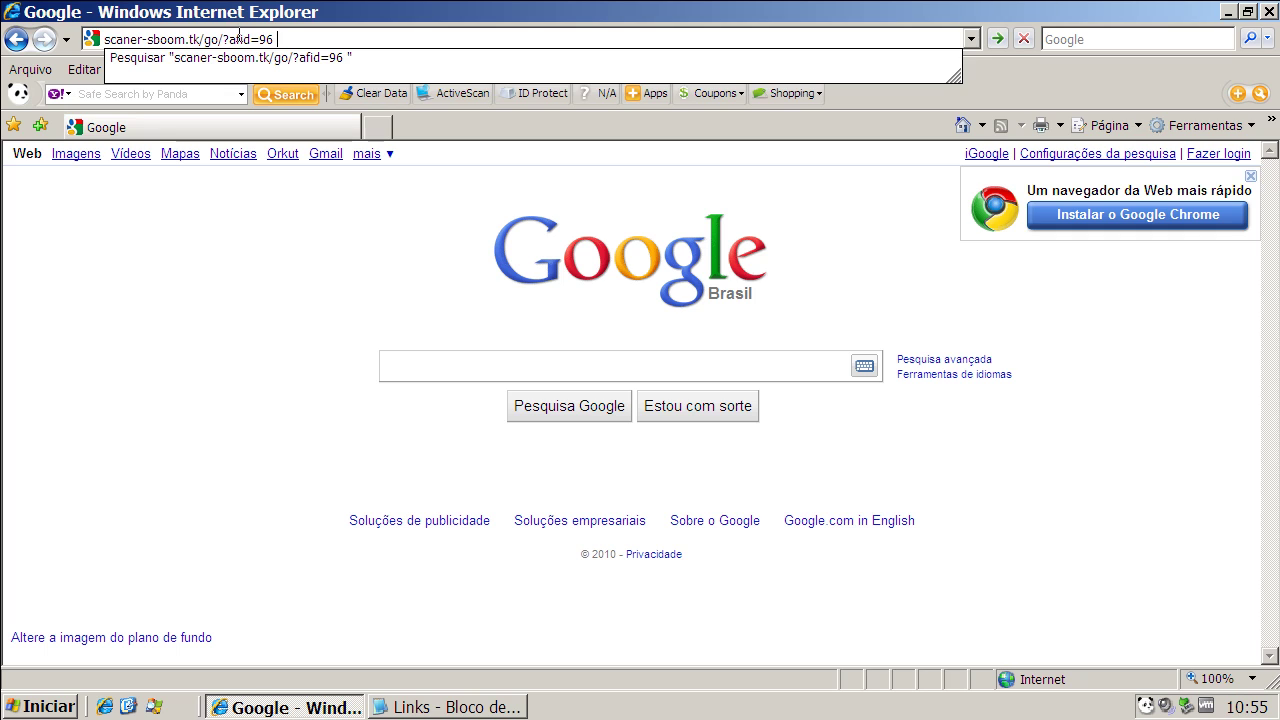
{"action": "key", "text": "Return"}
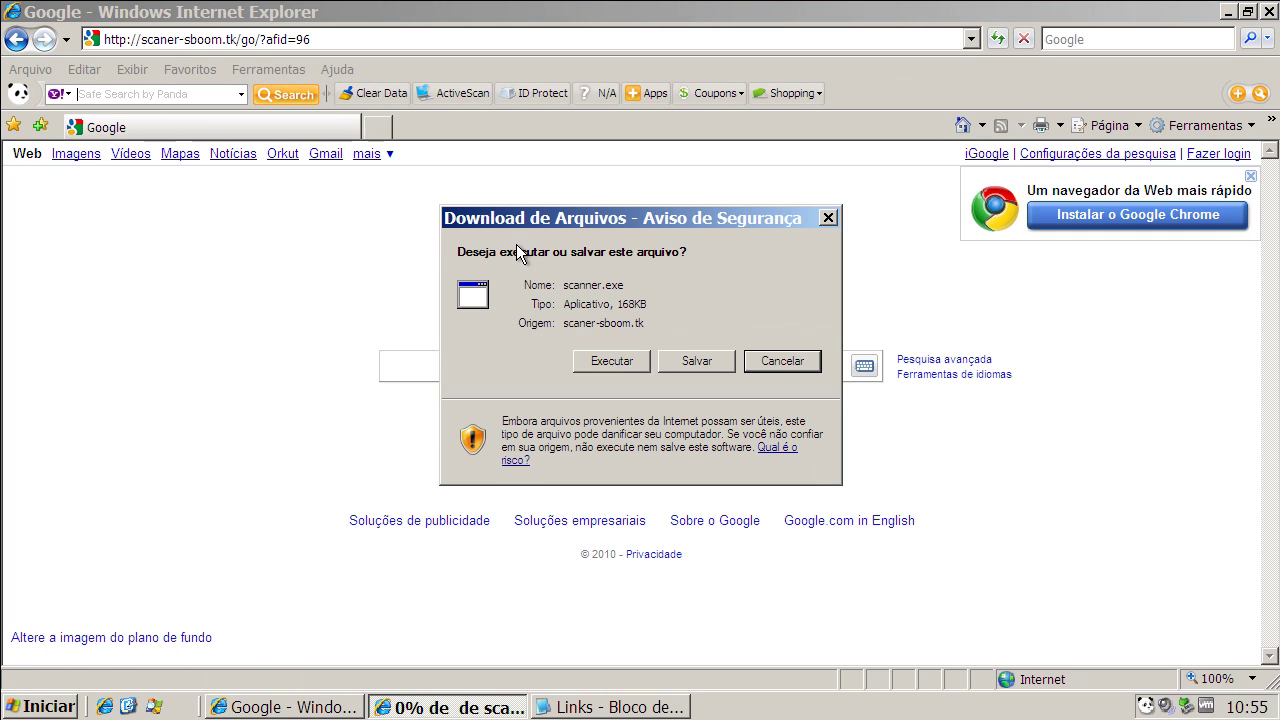
{"action": "left_click", "coordinate": [612, 358]}
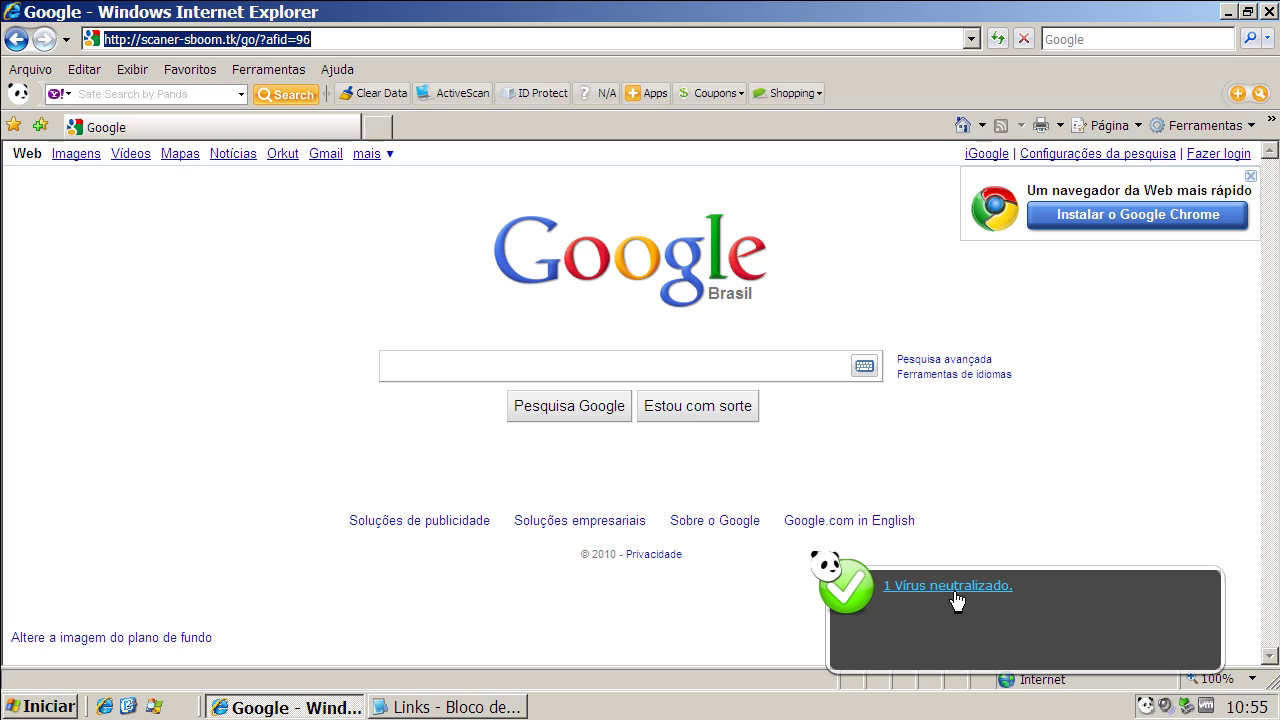
Step: Copy the cyanbot.com/other/install.50002.exe link from the lower part of the Notepad list
{"action": "left_click", "coordinate": [424, 710]}
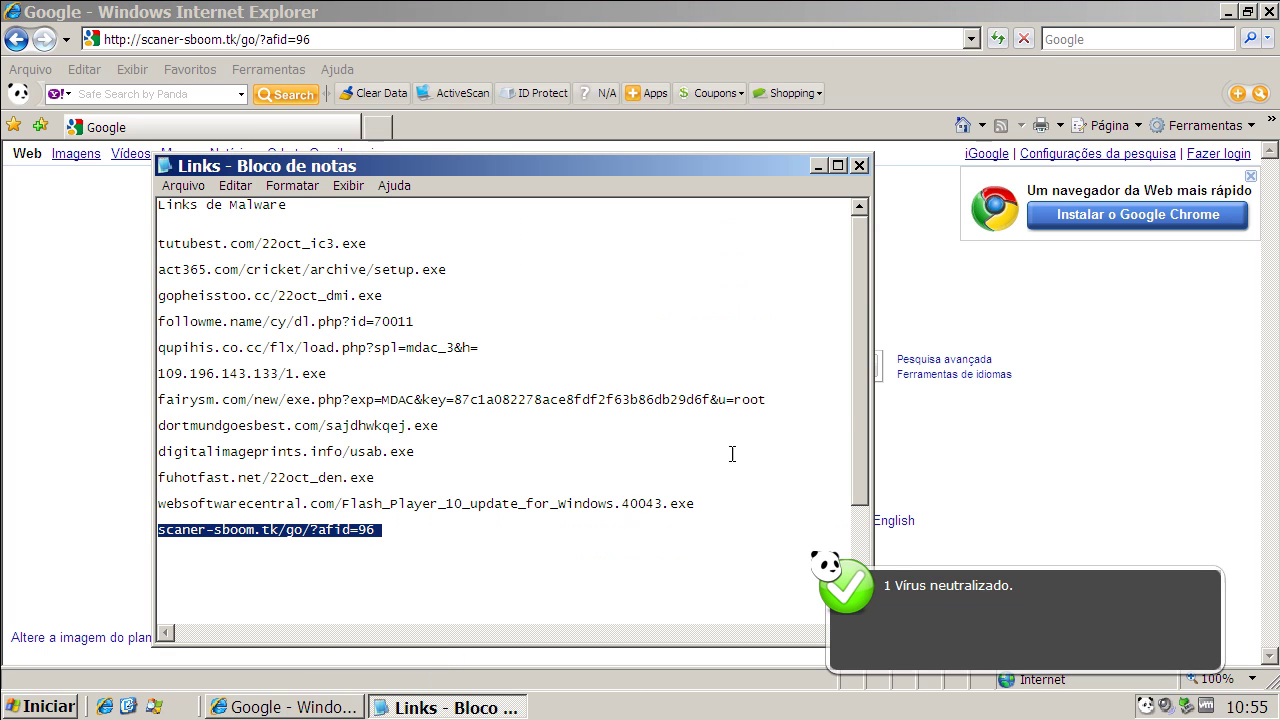
{"action": "left_click_drag", "start_coordinate": [862, 380], "coordinate": [879, 481]}
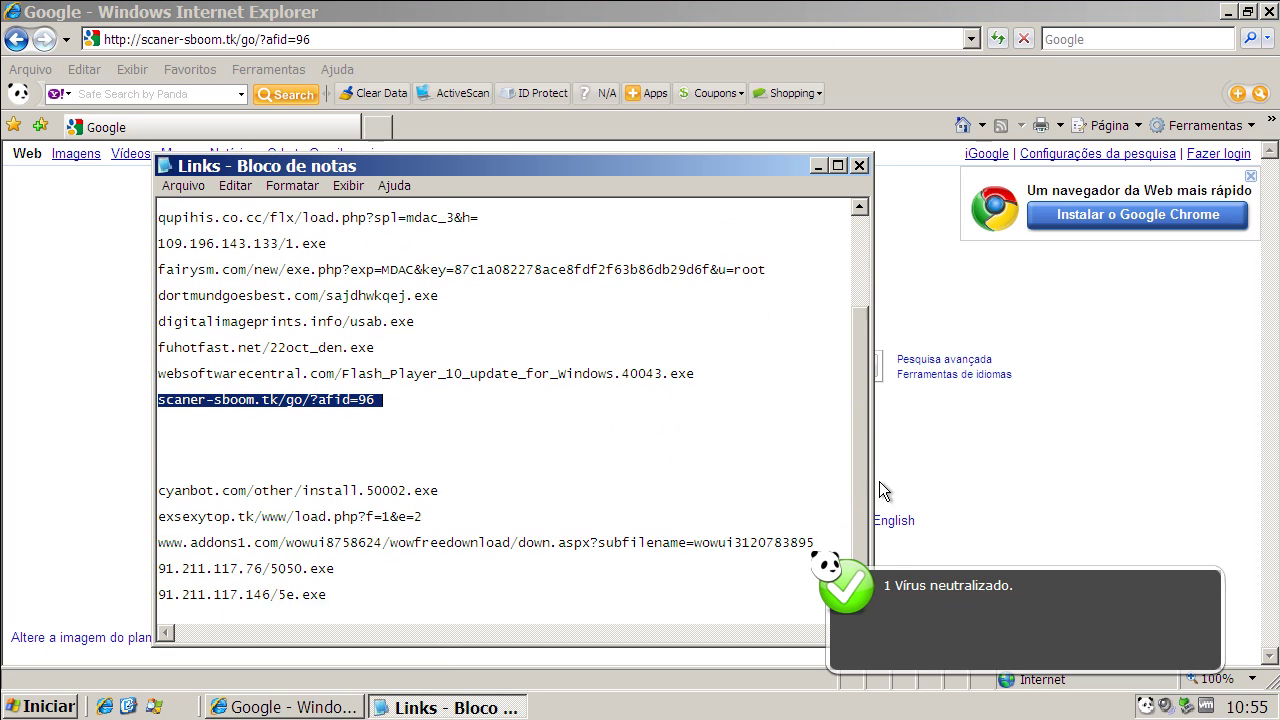
{"action": "left_click", "coordinate": [236, 482]}
{"action": "double_click", "coordinate": [236, 478]}
{"action": "right_click", "coordinate": [236, 478]}
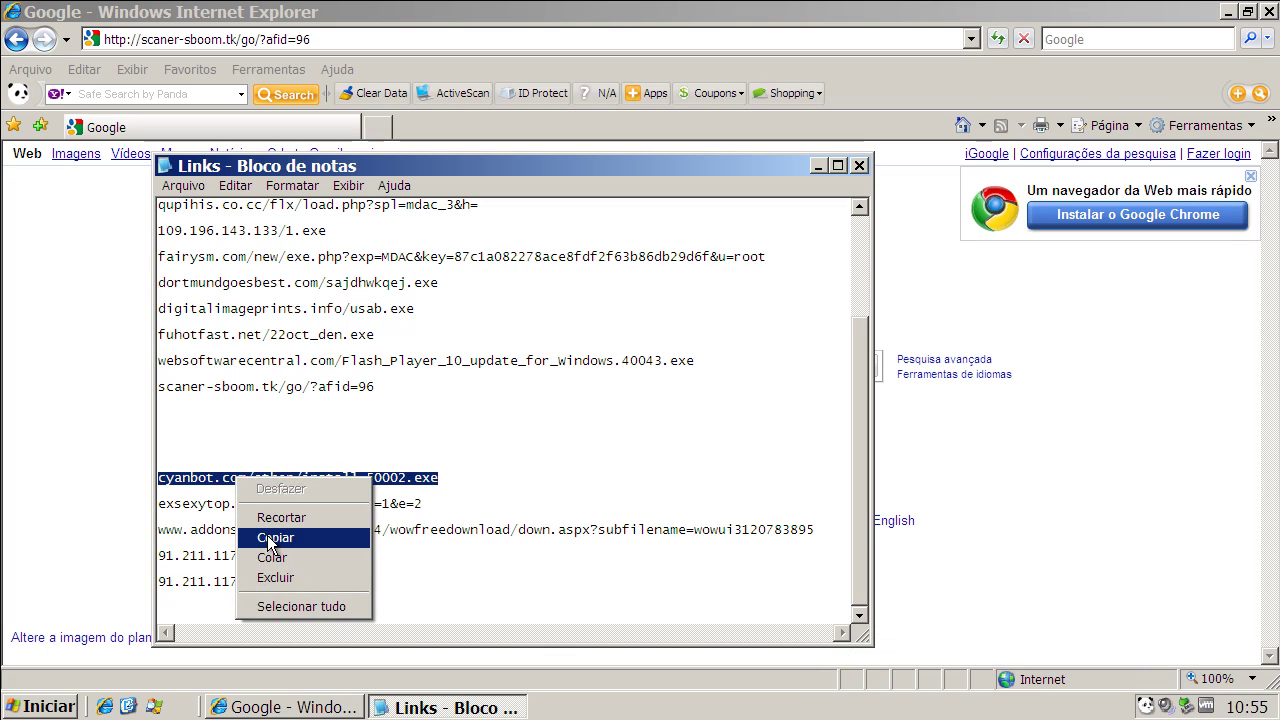
{"action": "left_click", "coordinate": [270, 540]}
Step: Open the copied cyanbot.com/other/install.50002.exe link in Internet Explorer
{"action": "left_click", "coordinate": [188, 42]}
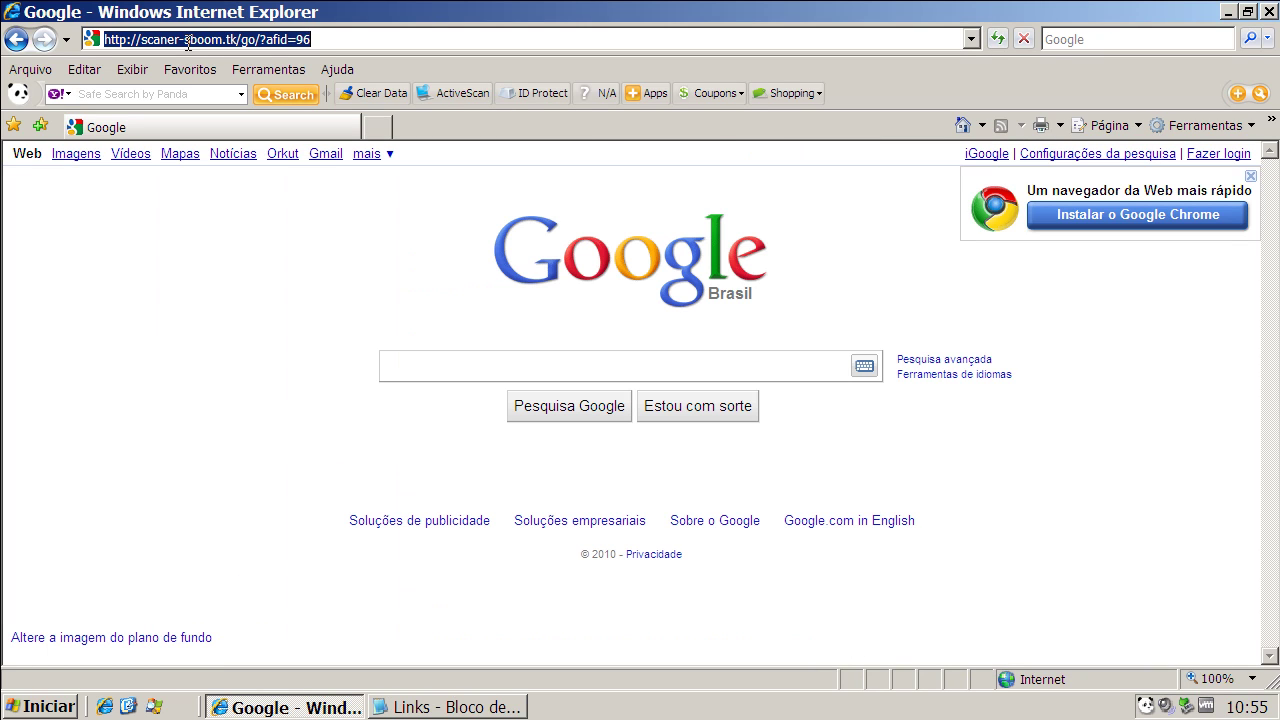
{"action": "key", "text": "ctrl+v"}
{"action": "key", "text": "Return"}
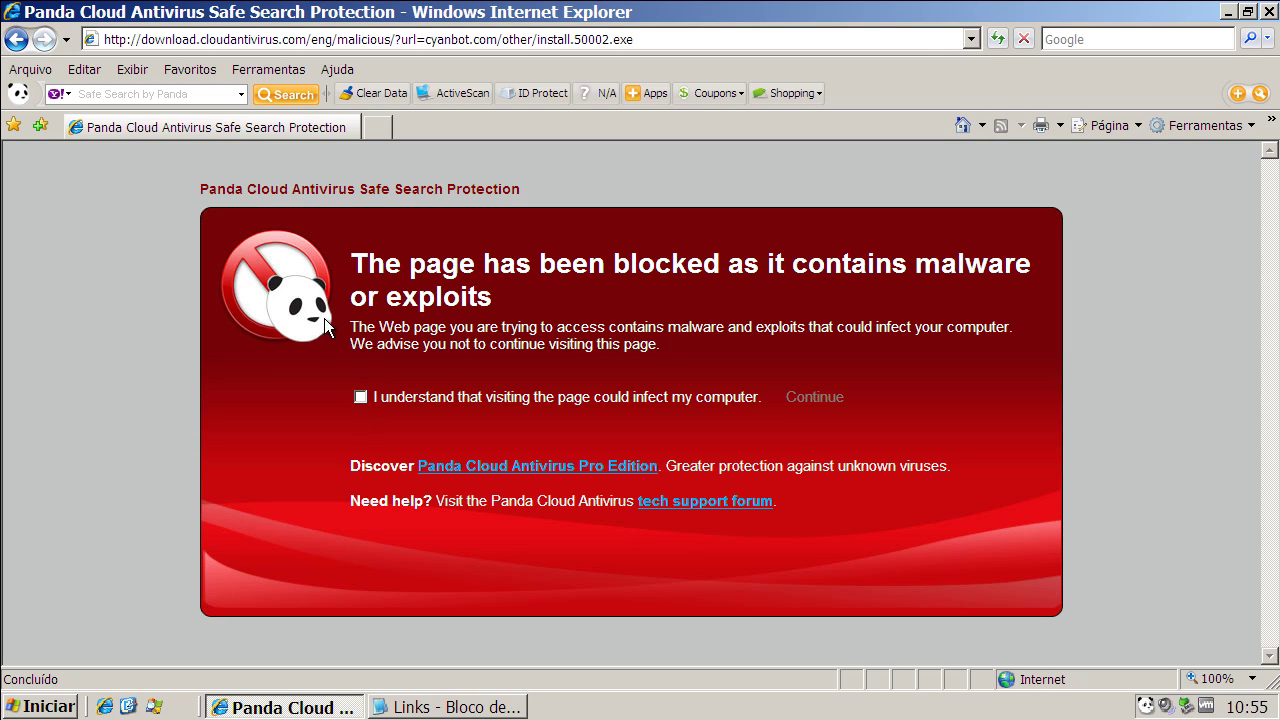
Step: Copy the exsexytop.tk/www/load.php?f=1&e=2 link from Notepad and open it in Internet Explorer after returning to the home page
{"action": "left_click", "coordinate": [440, 708]}
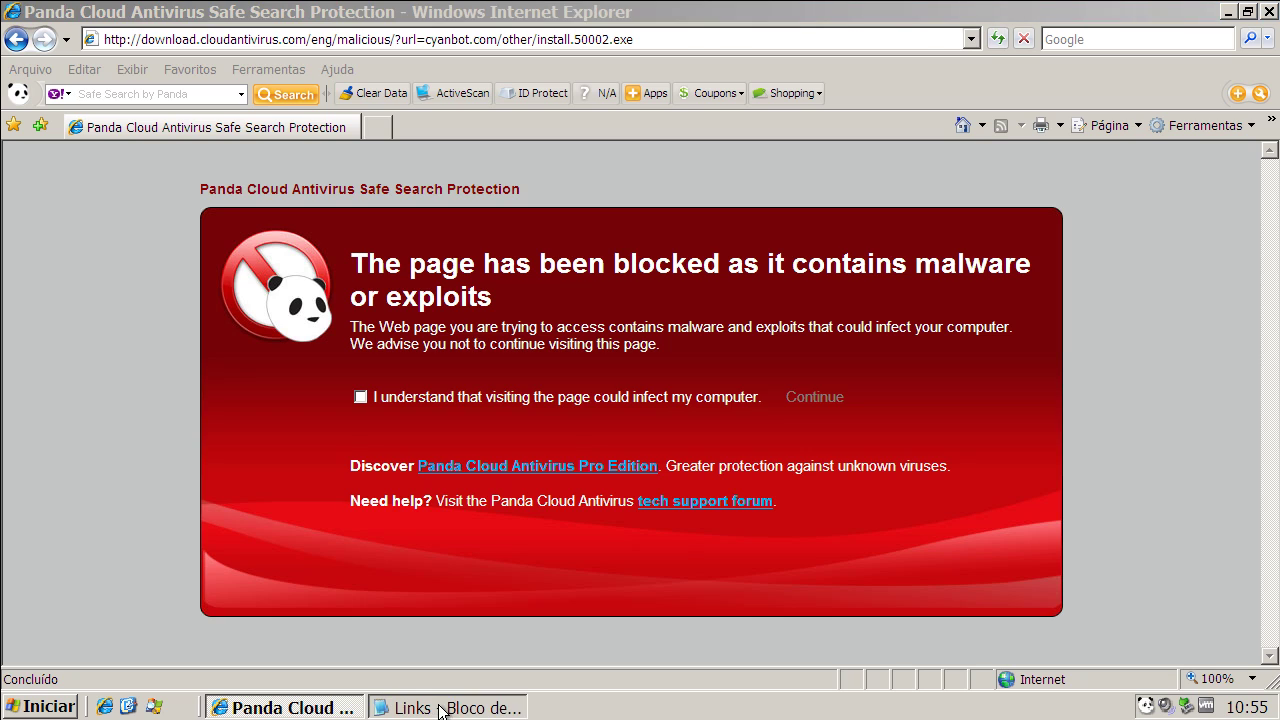
{"action": "double_click", "coordinate": [289, 503]}
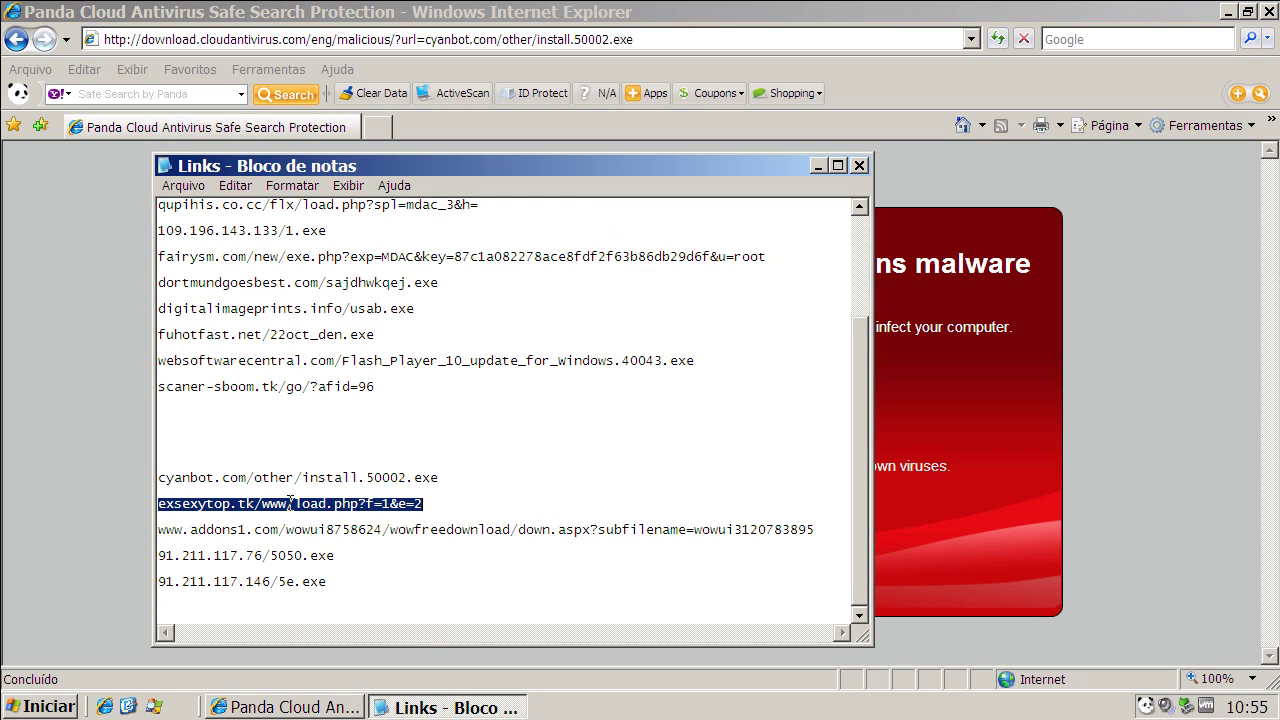
{"action": "right_click", "coordinate": [290, 506]}
{"action": "left_click", "coordinate": [322, 566]}
{"action": "left_click", "coordinate": [962, 125]}
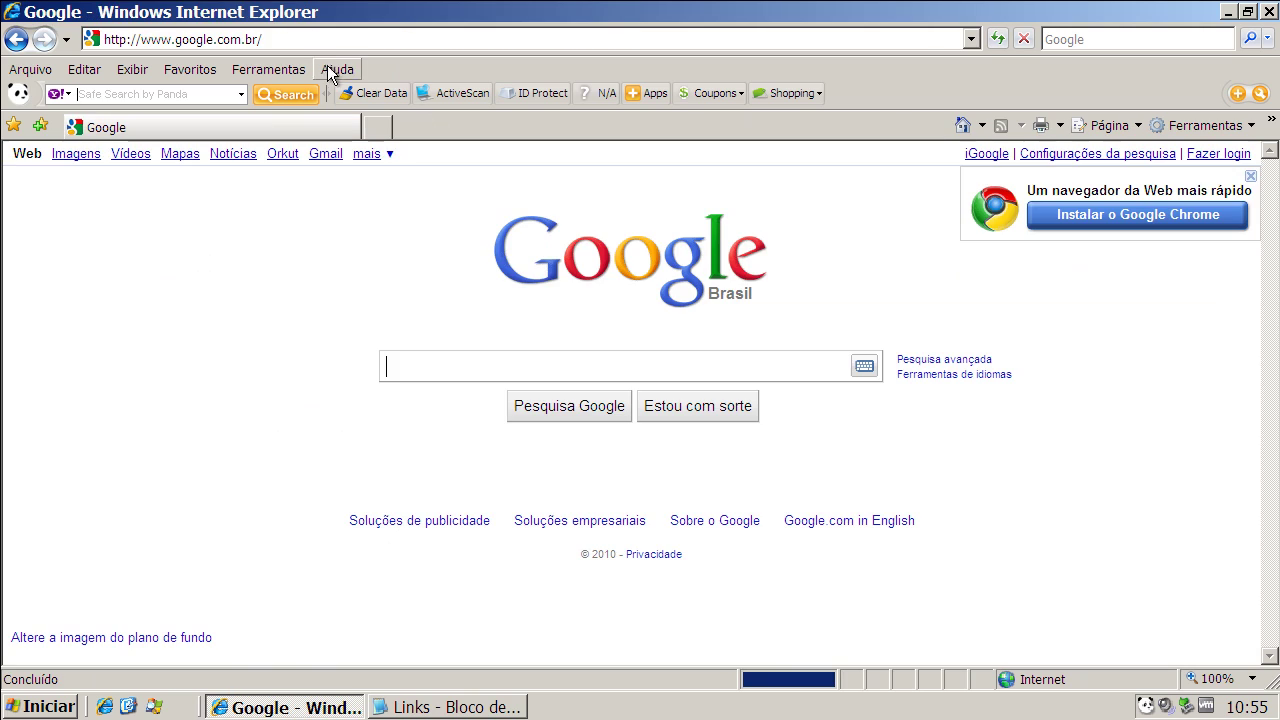
{"action": "left_click", "coordinate": [306, 40]}
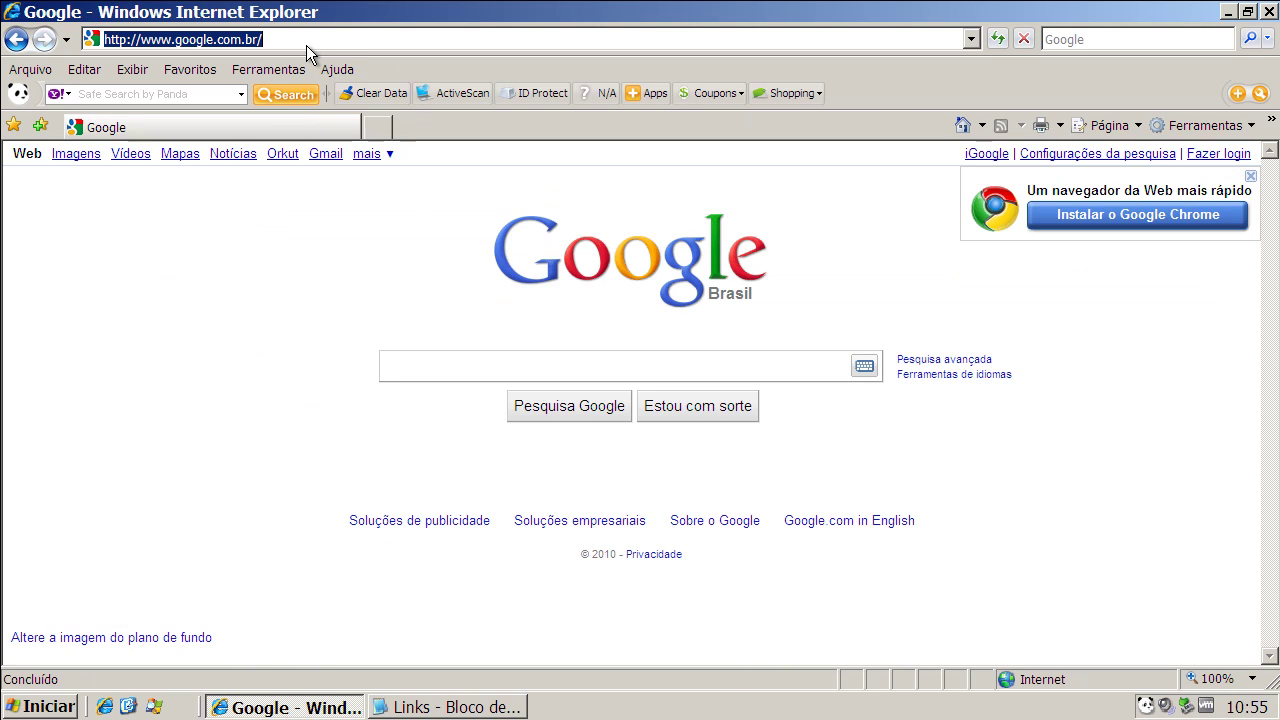
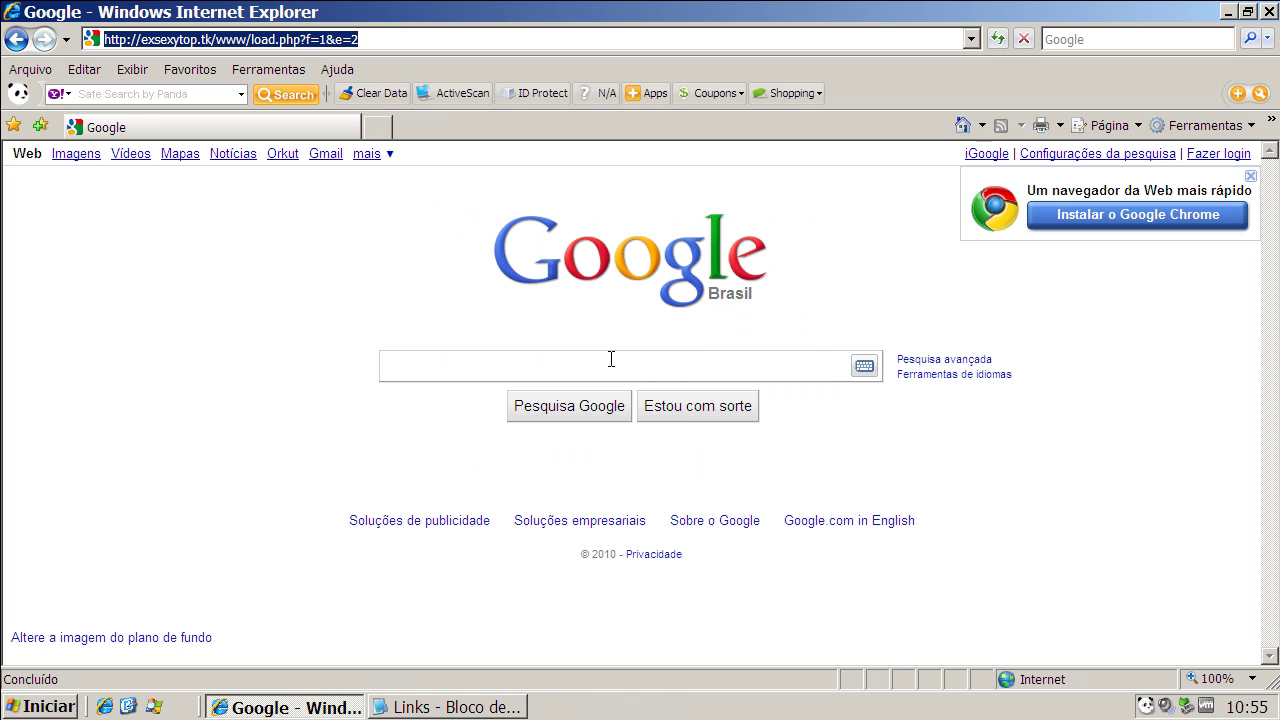
{"action": "left_click", "coordinate": [493, 708]}
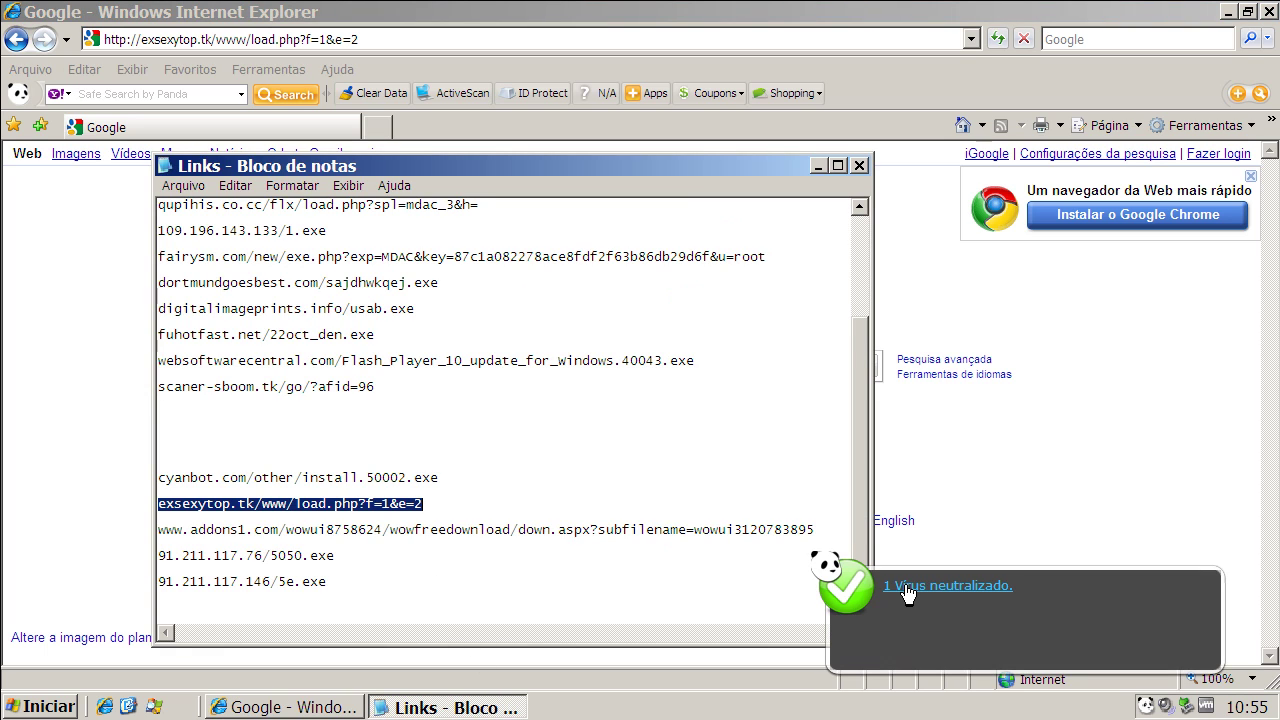
{"action": "double_click", "coordinate": [601, 538]}
{"action": "right_click", "coordinate": [601, 538]}
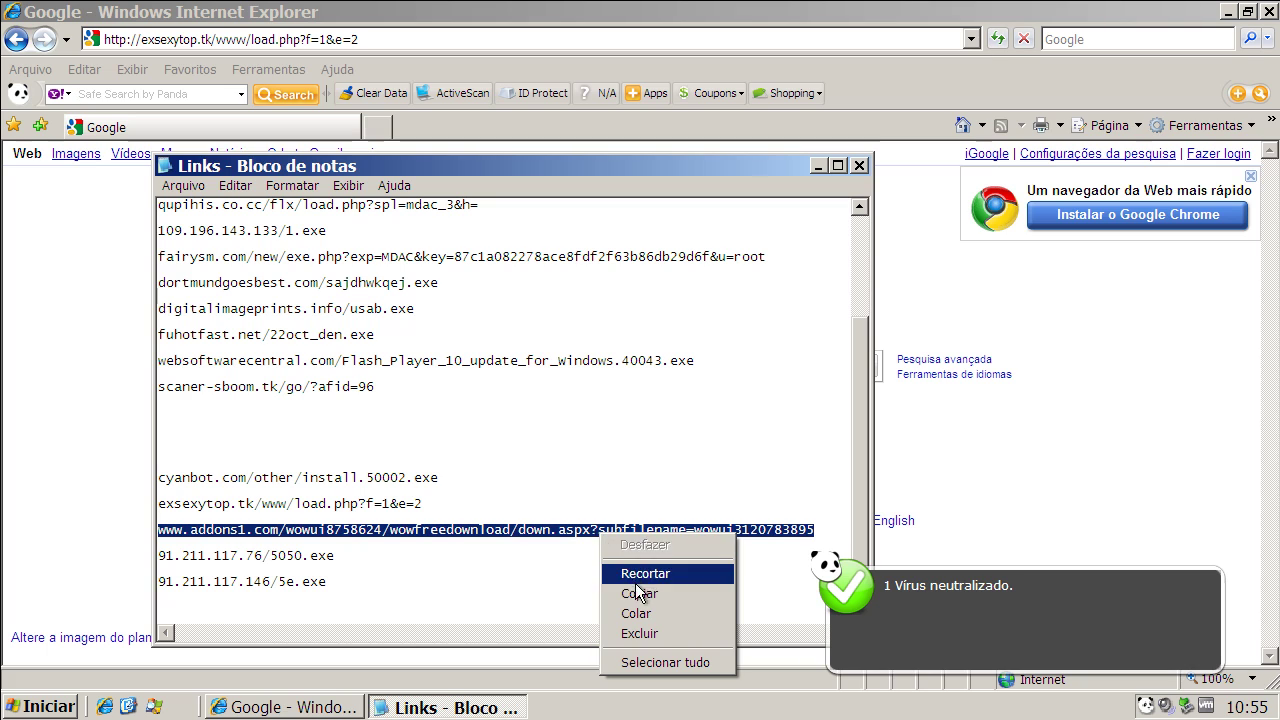
{"action": "left_click", "coordinate": [638, 594]}
{"action": "left_click", "coordinate": [328, 38]}
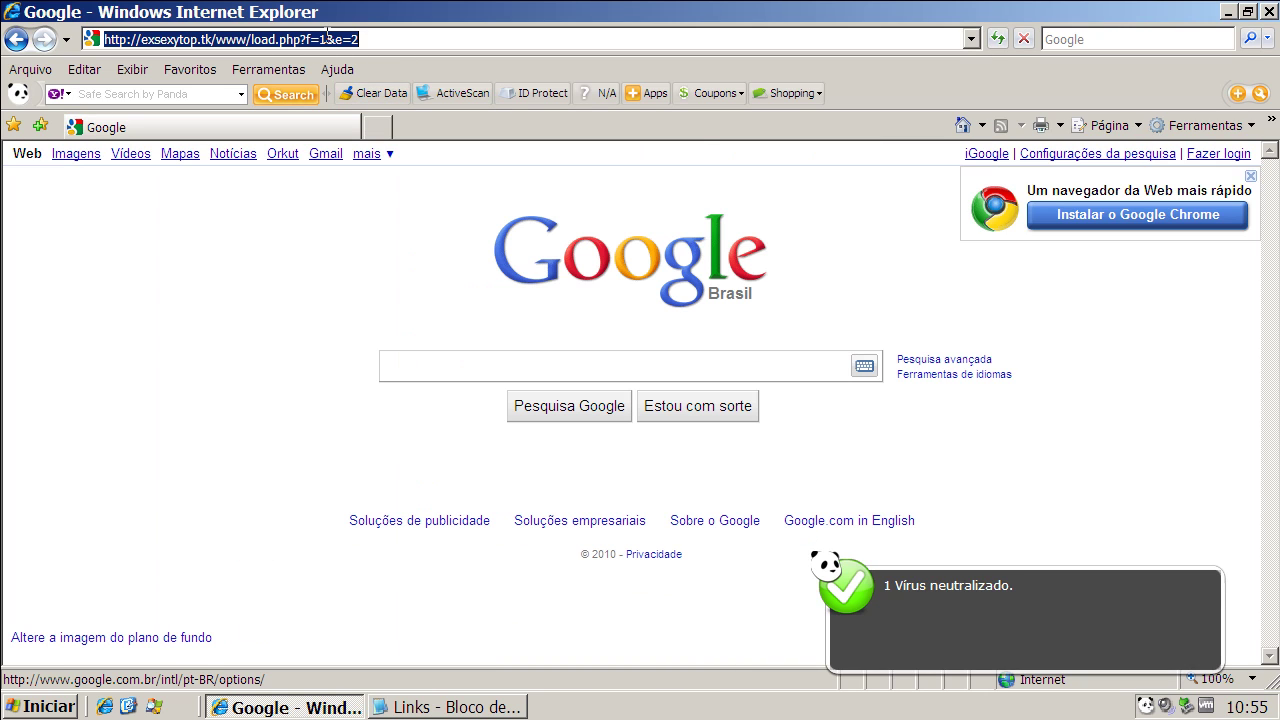
{"action": "key", "text": "ctrl+v"}
{"action": "key", "text": "Return"}
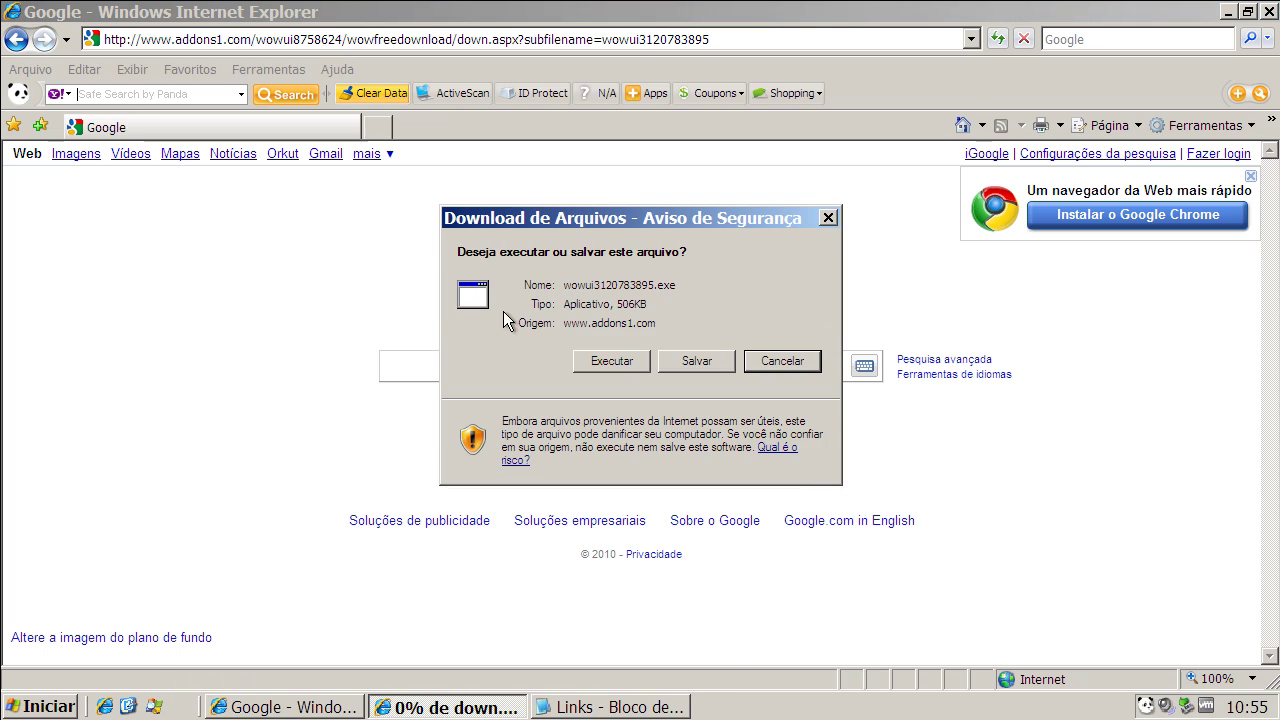
{"action": "left_click", "coordinate": [611, 361]}
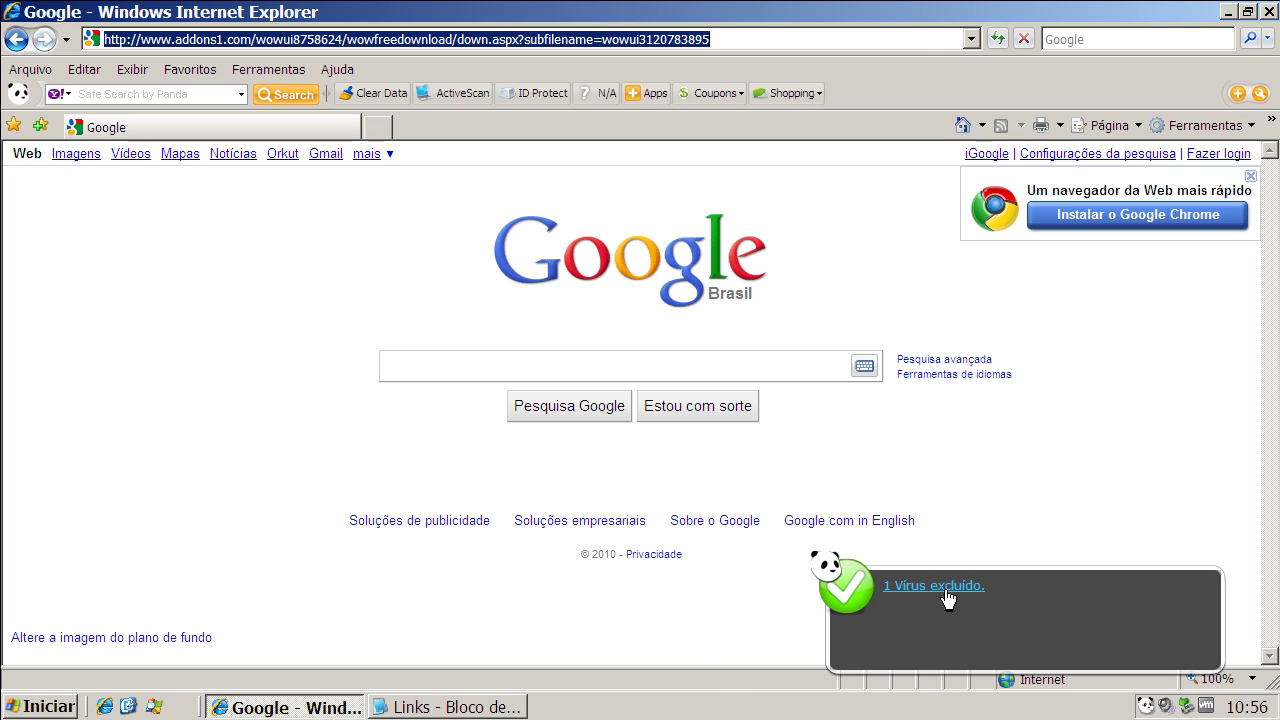
Step: Copy the 91.211.117.76/5050.exe link from the Notepad list
{"action": "left_click", "coordinate": [445, 706]}
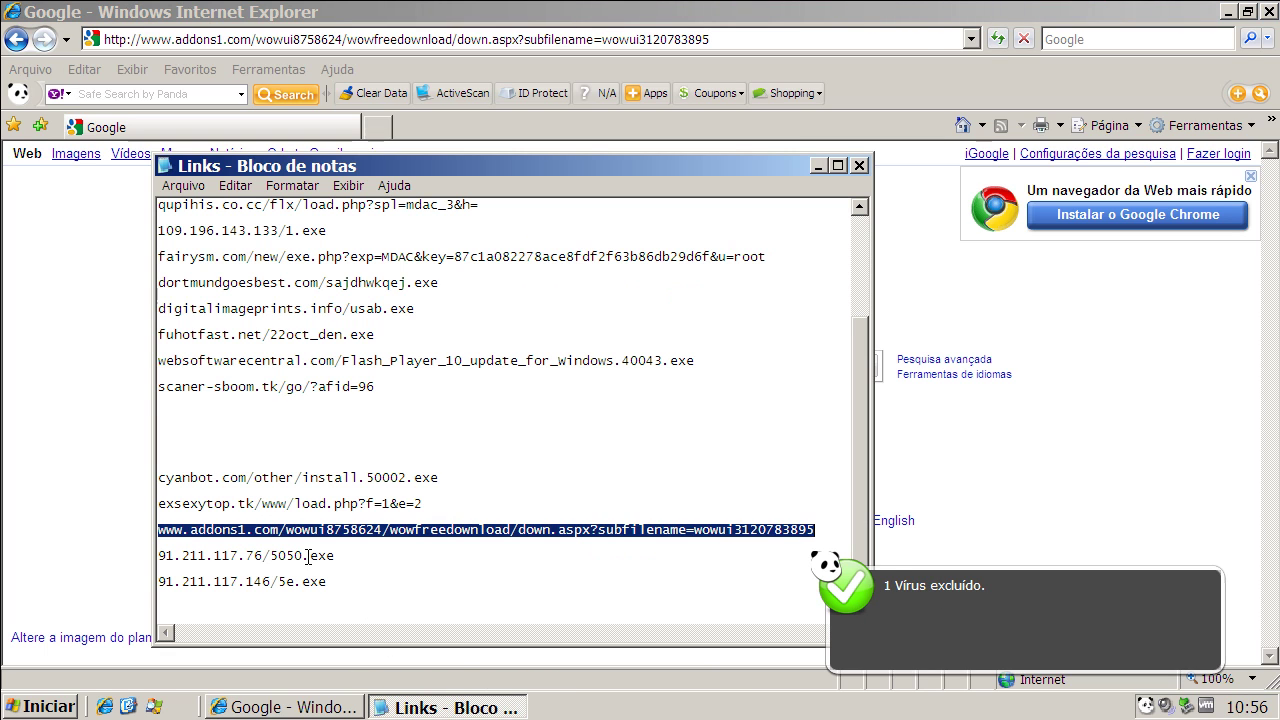
{"action": "double_click", "coordinate": [308, 556]}
{"action": "right_click", "coordinate": [308, 556]}
{"action": "left_click", "coordinate": [346, 620]}
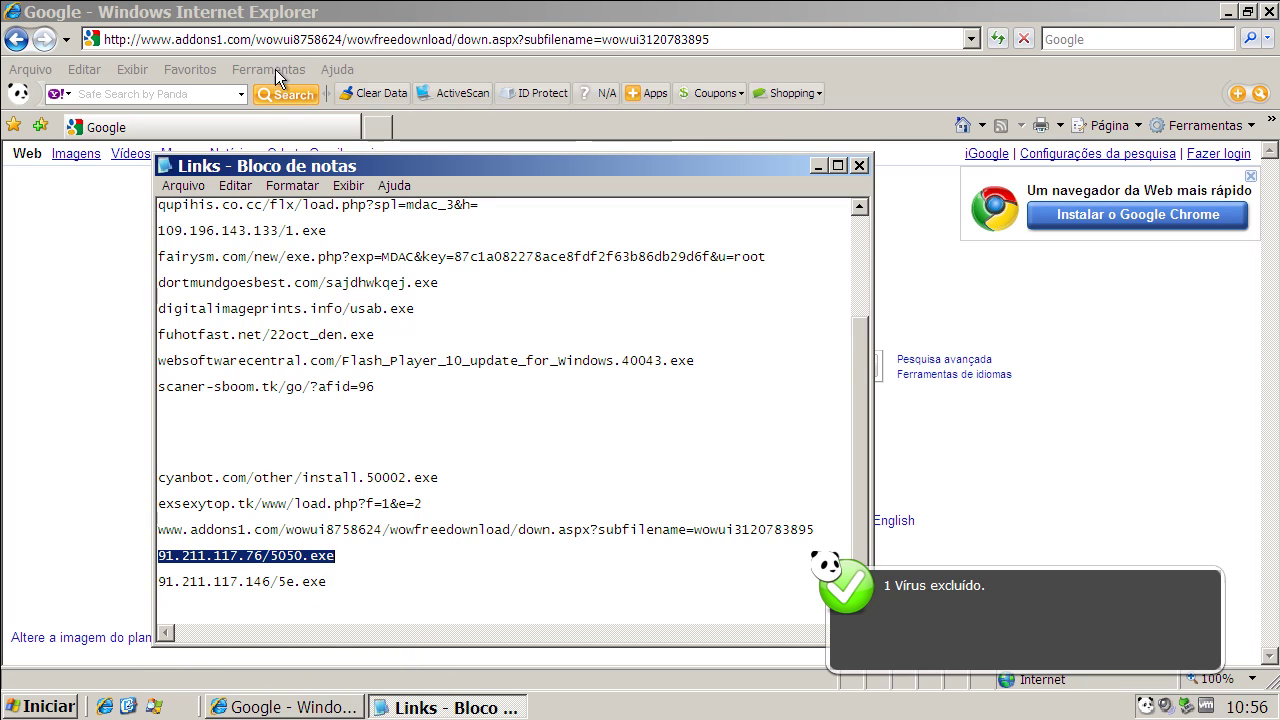
Step: Open the copied 91.211.117.76/5050.exe link in Internet Explorer
{"action": "left_click", "coordinate": [272, 40]}
{"action": "left_click", "coordinate": [272, 40]}
{"action": "key", "text": "ctrl+v"}
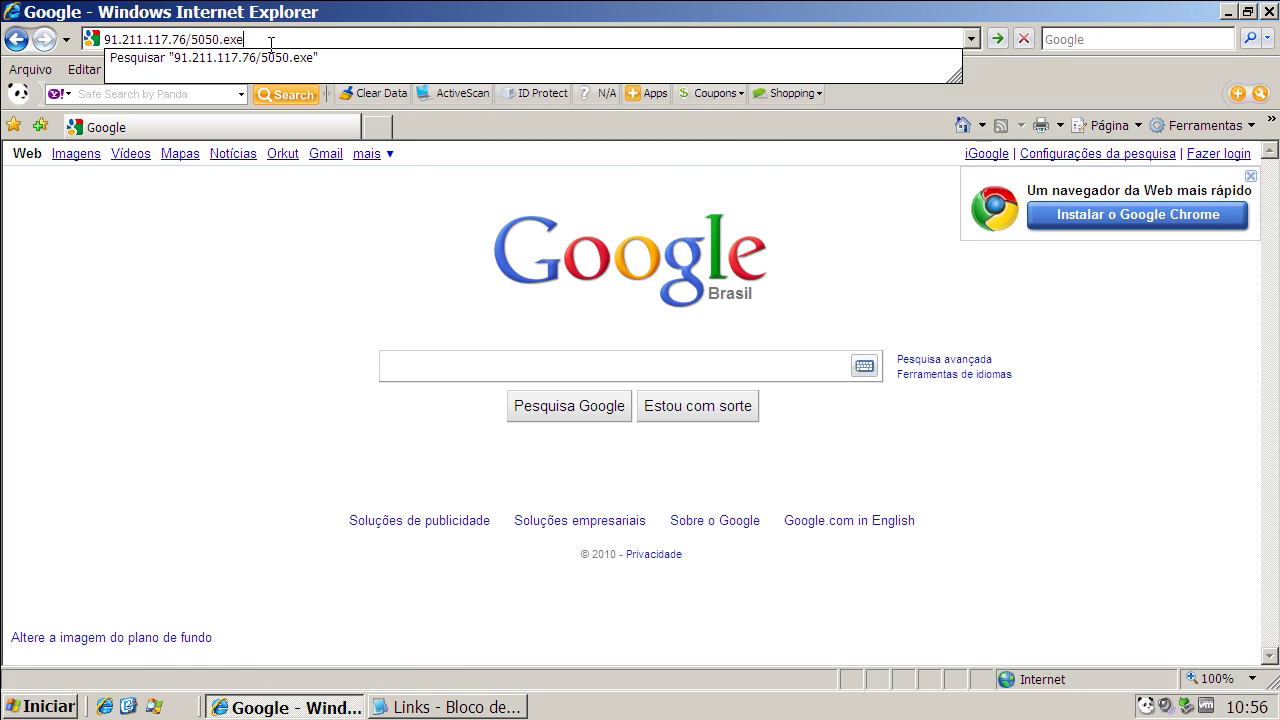
{"action": "key", "text": "Return"}
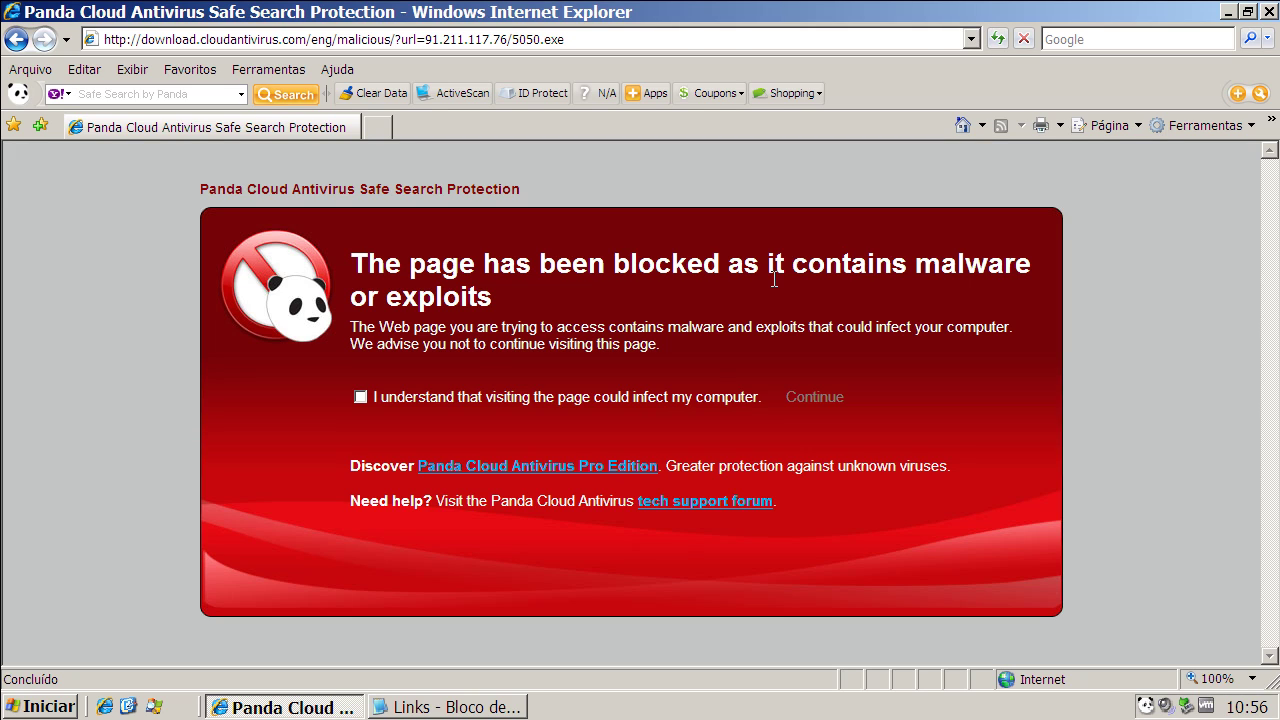
Step: Try to bypass Panda's block page by accepting the infection risk, confirming access to the site and allowing the blocked file download
{"action": "left_click", "coordinate": [361, 397]}
{"action": "left_click", "coordinate": [824, 397]}
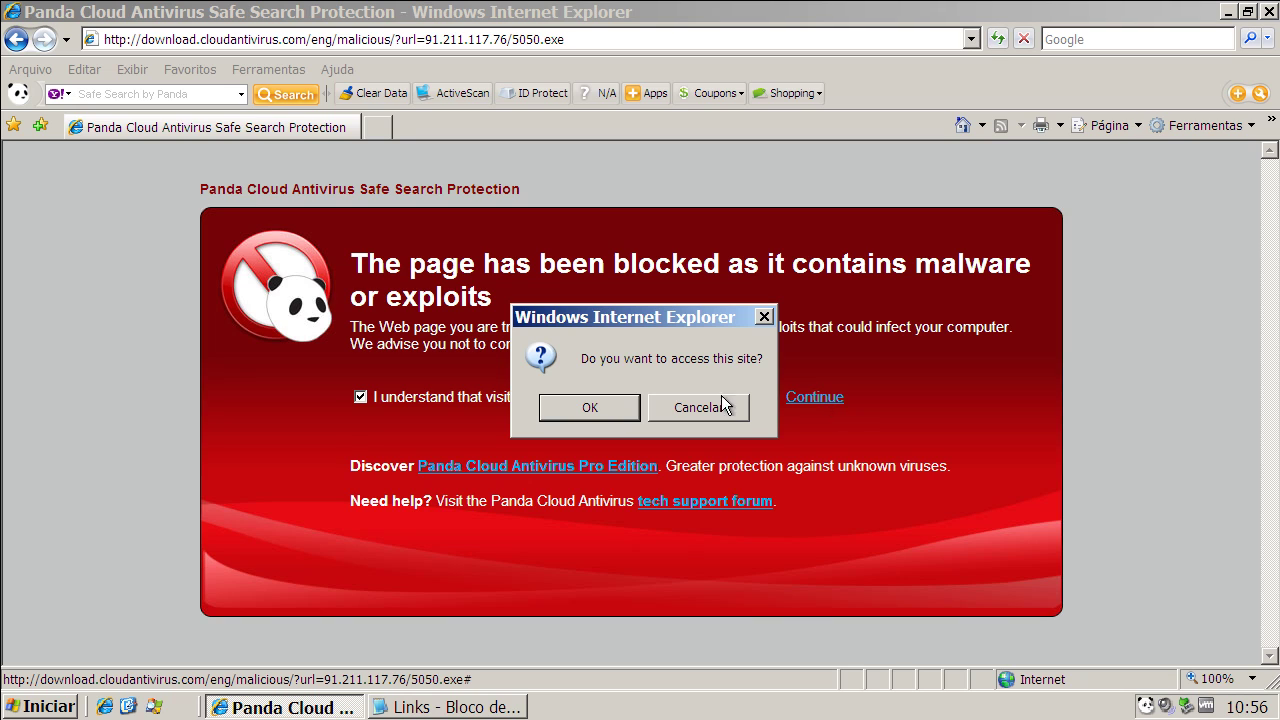
{"action": "left_click", "coordinate": [590, 407]}
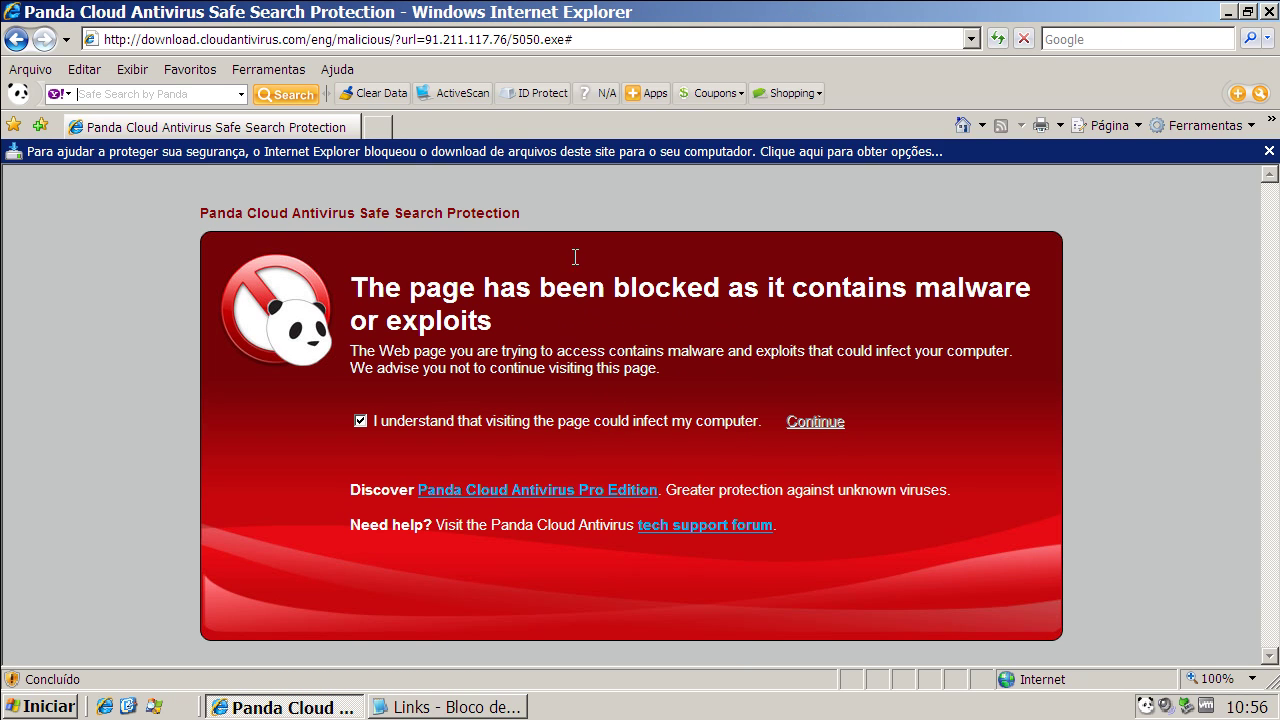
{"action": "left_click", "coordinate": [622, 150]}
{"action": "left_click", "coordinate": [663, 163]}
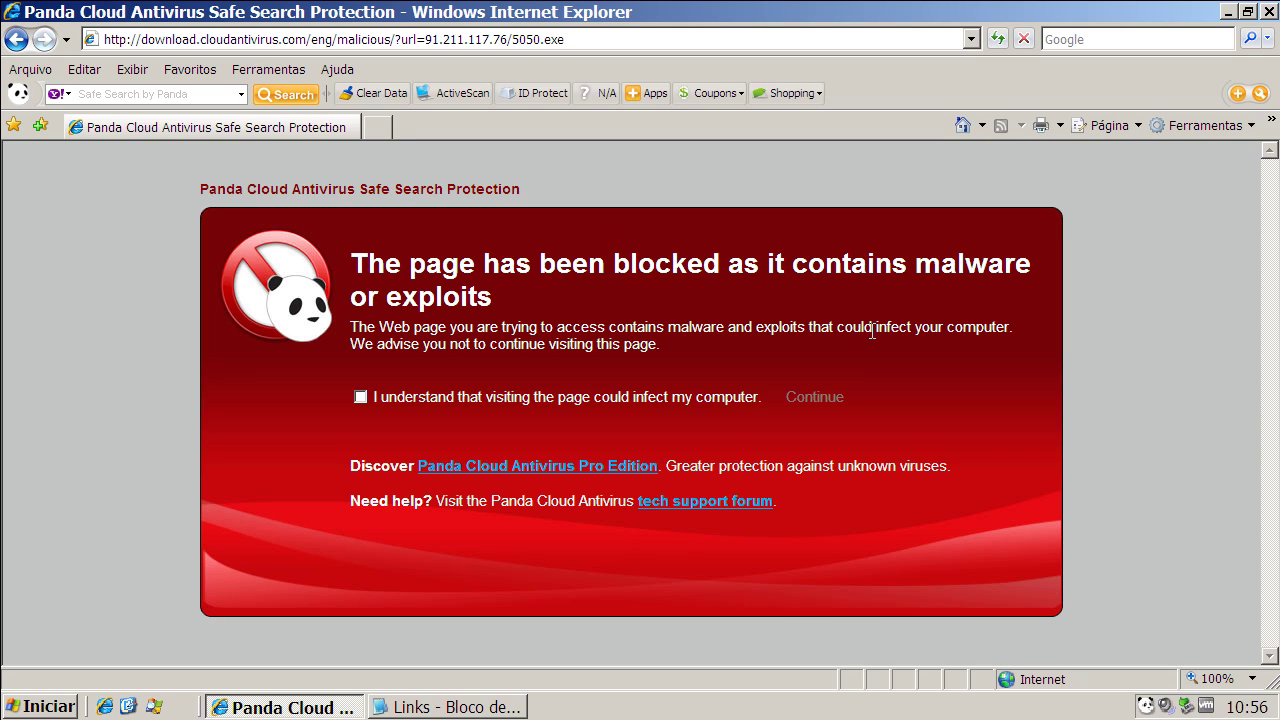
Step: Copy the 91.211.117.146/5e.exe link from the Notepad list and close Notepad
{"action": "left_click", "coordinate": [430, 705]}
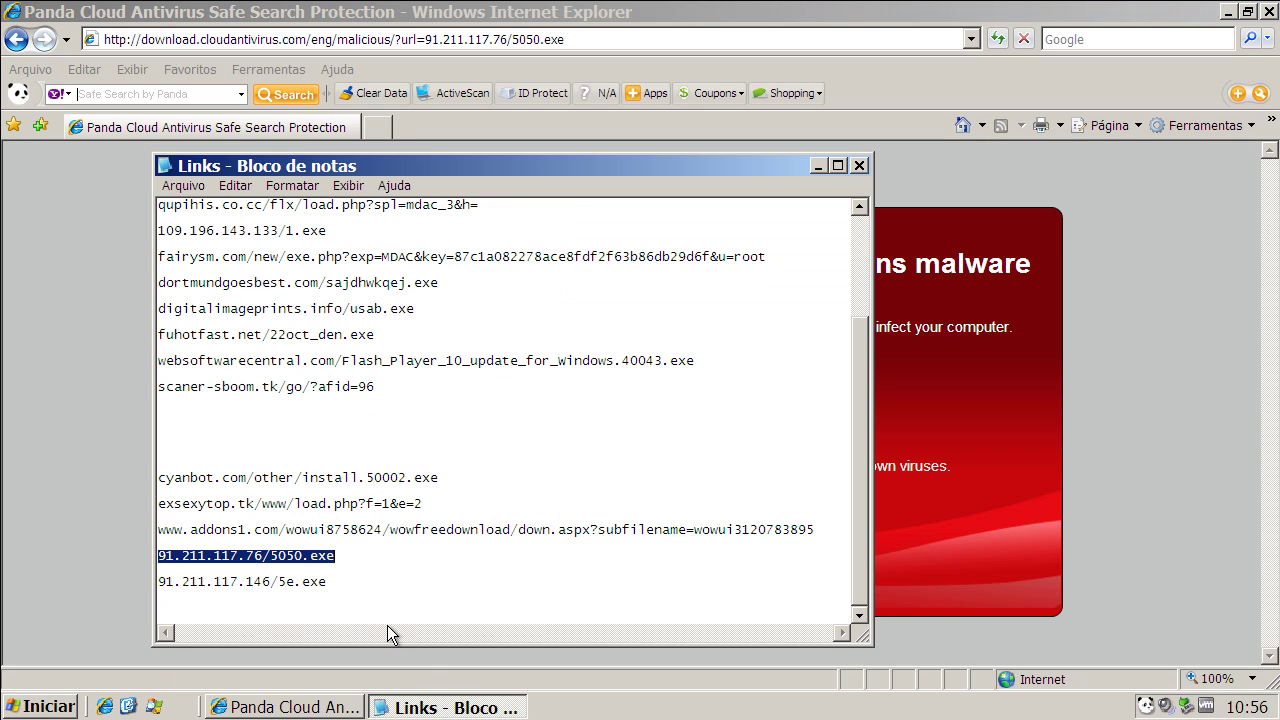
{"action": "double_click", "coordinate": [301, 583]}
{"action": "right_click", "coordinate": [302, 583]}
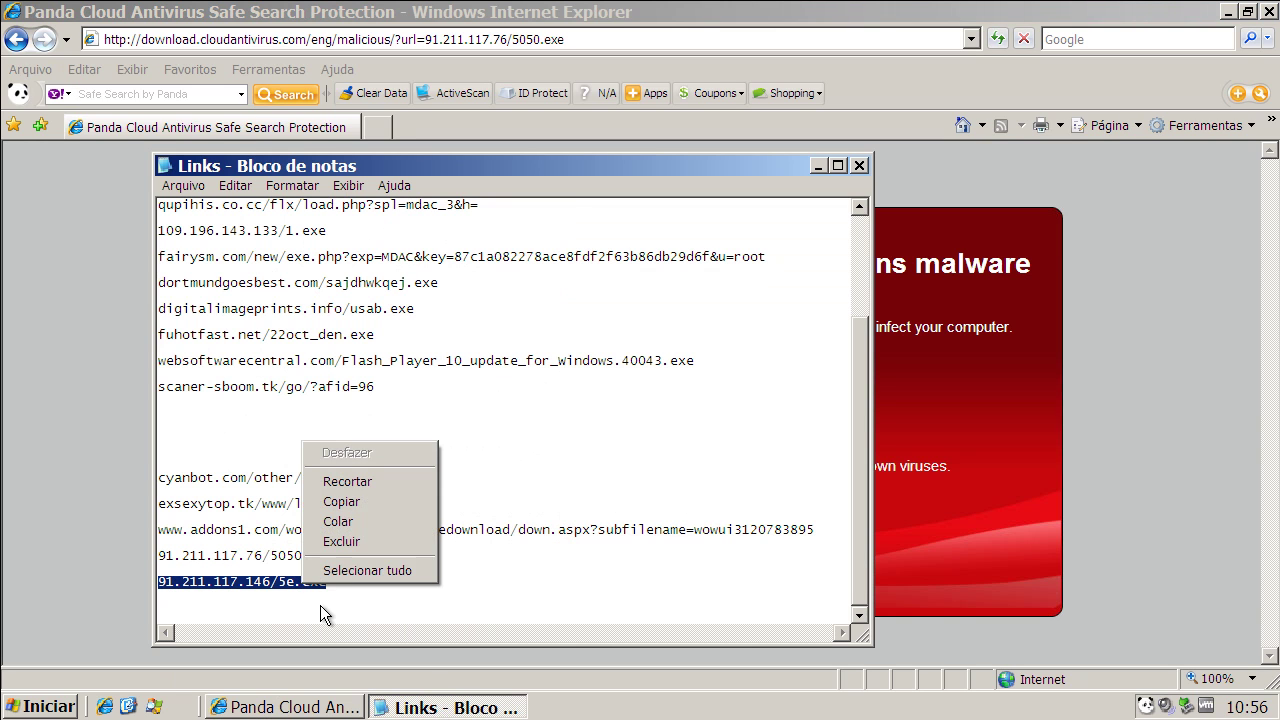
{"action": "left_click", "coordinate": [328, 505]}
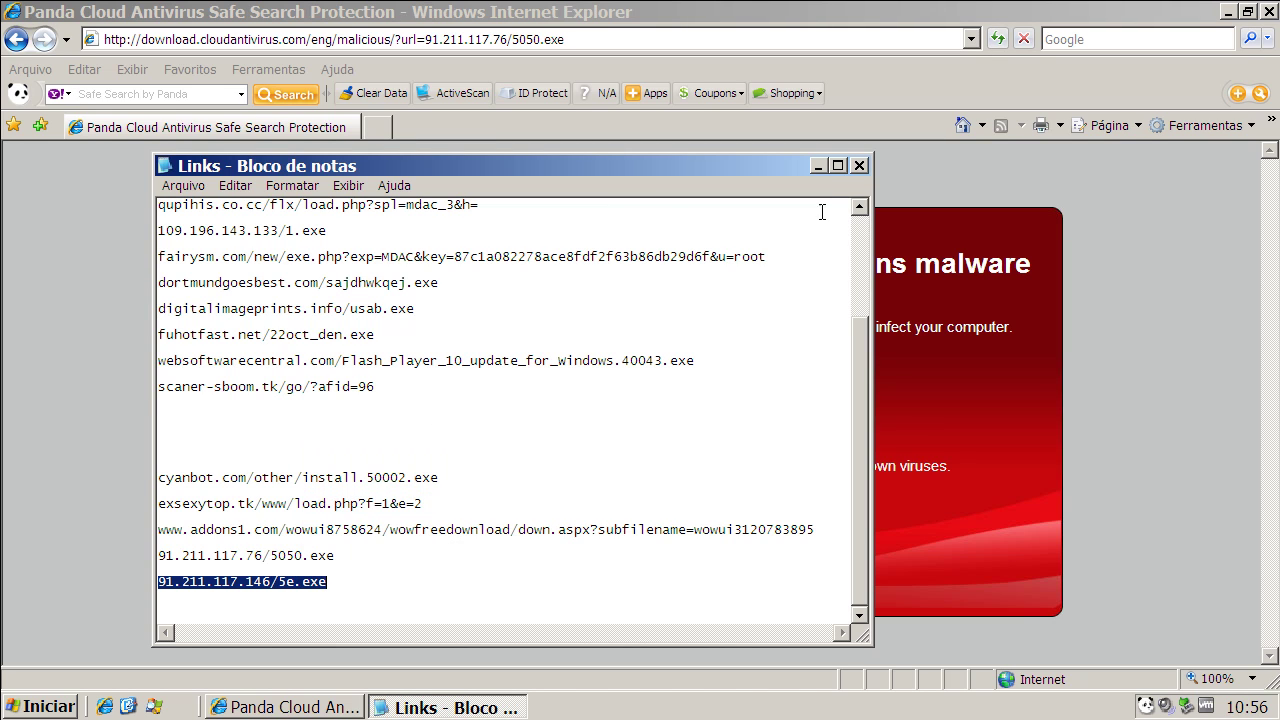
{"action": "left_click", "coordinate": [859, 167]}
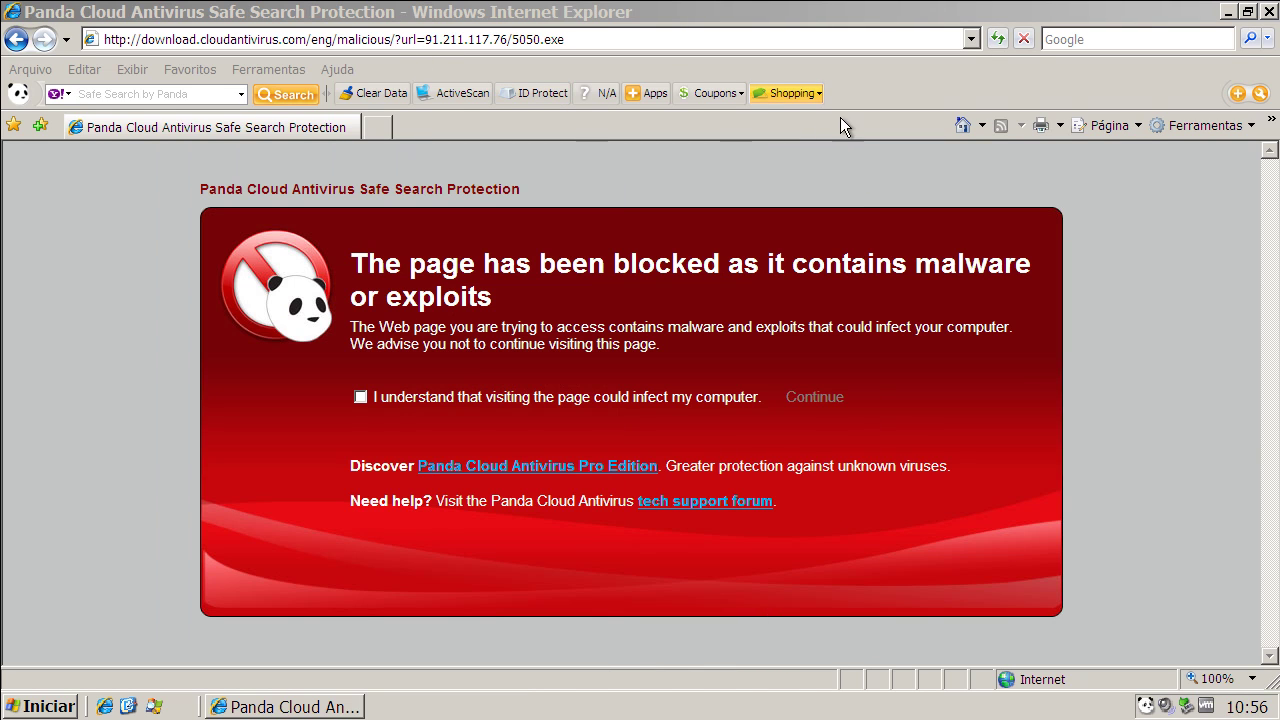
Step: Open the copied 91.211.117.146/5e.exe link in Internet Explorer from the home page, and close the browser
{"action": "left_click", "coordinate": [962, 125]}
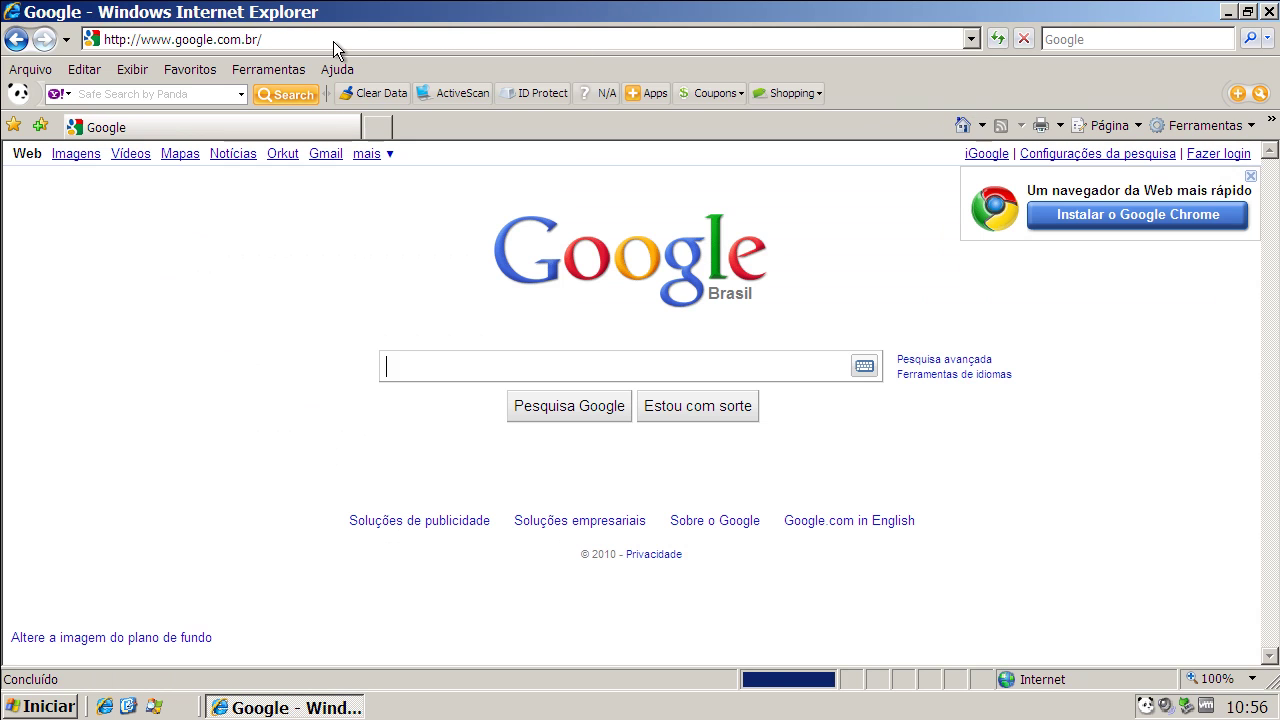
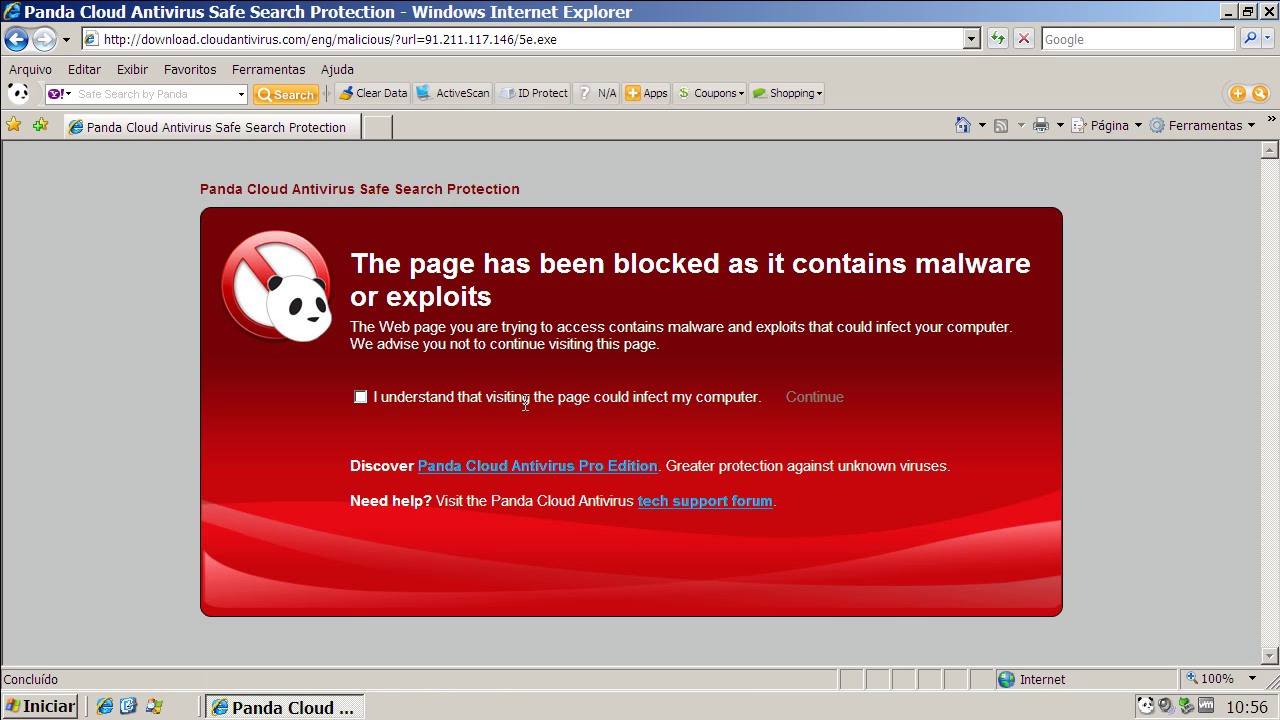
{"action": "left_click", "coordinate": [1270, 12]}
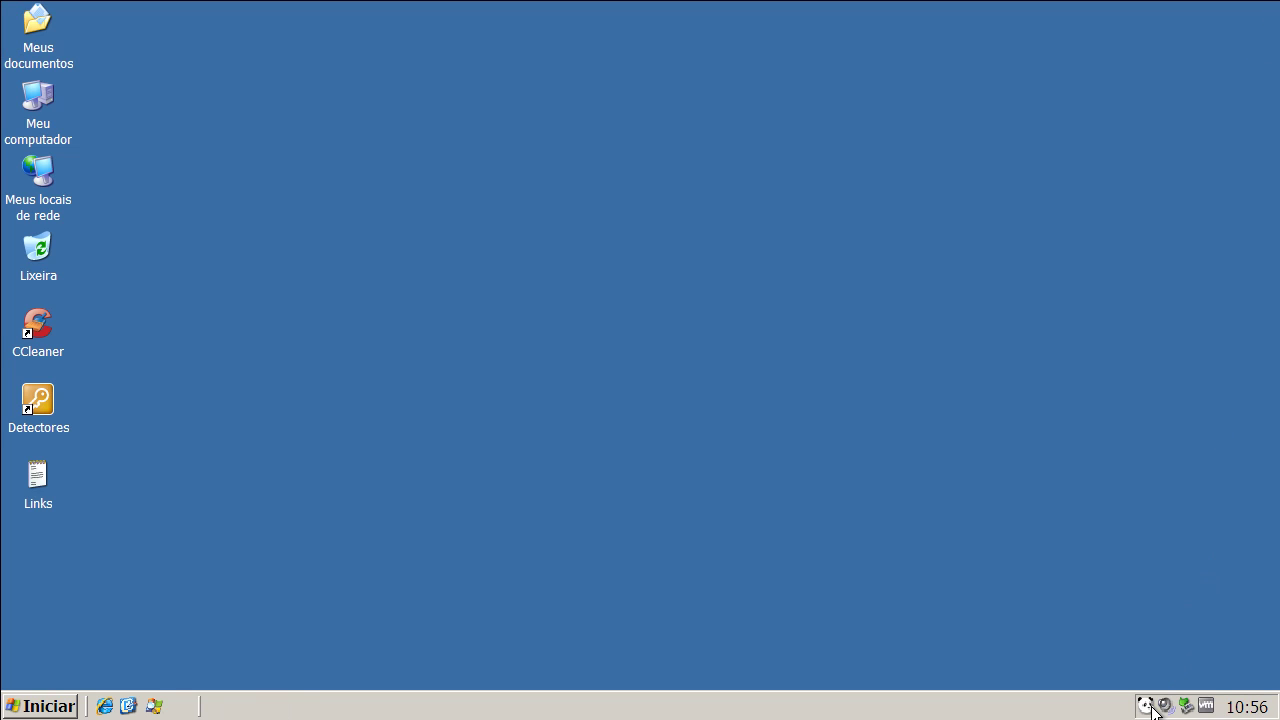
Step: Open Panda Cloud Antivirus, scan the entire computer, and close the scan and antivirus windows once it finishes
{"action": "right_click", "coordinate": [1150, 705]}
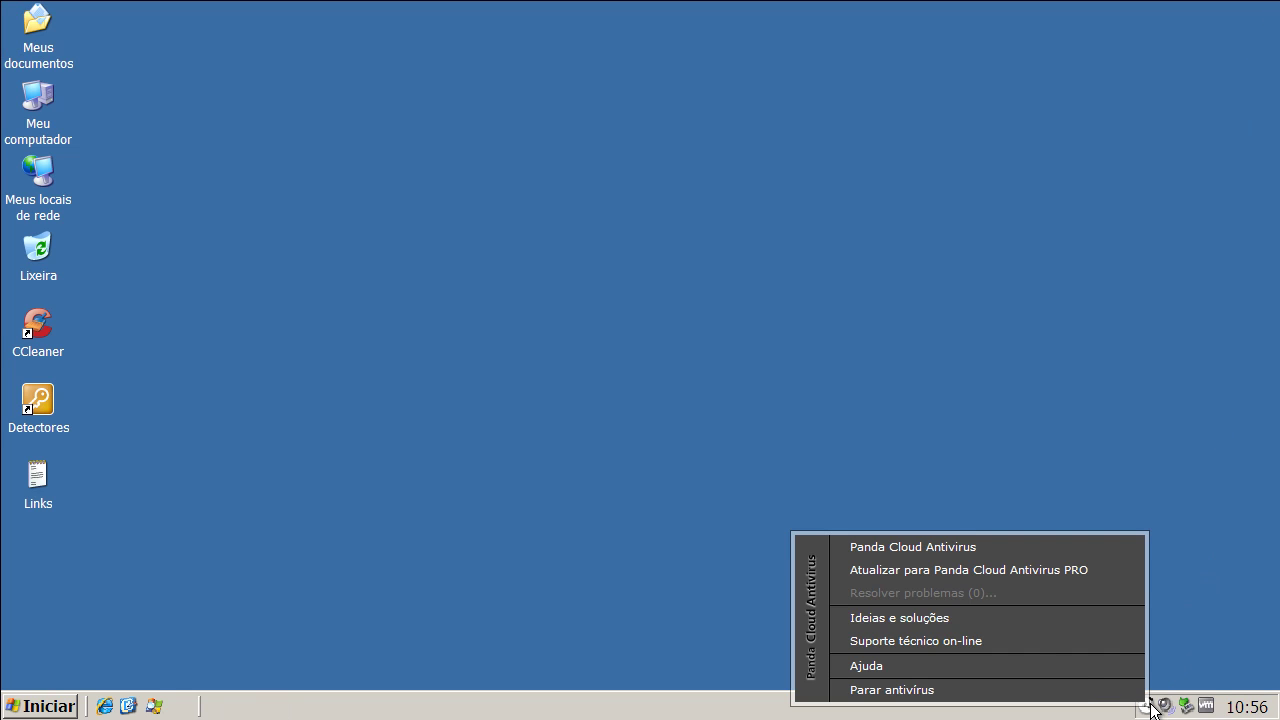
{"action": "left_click", "coordinate": [982, 549]}
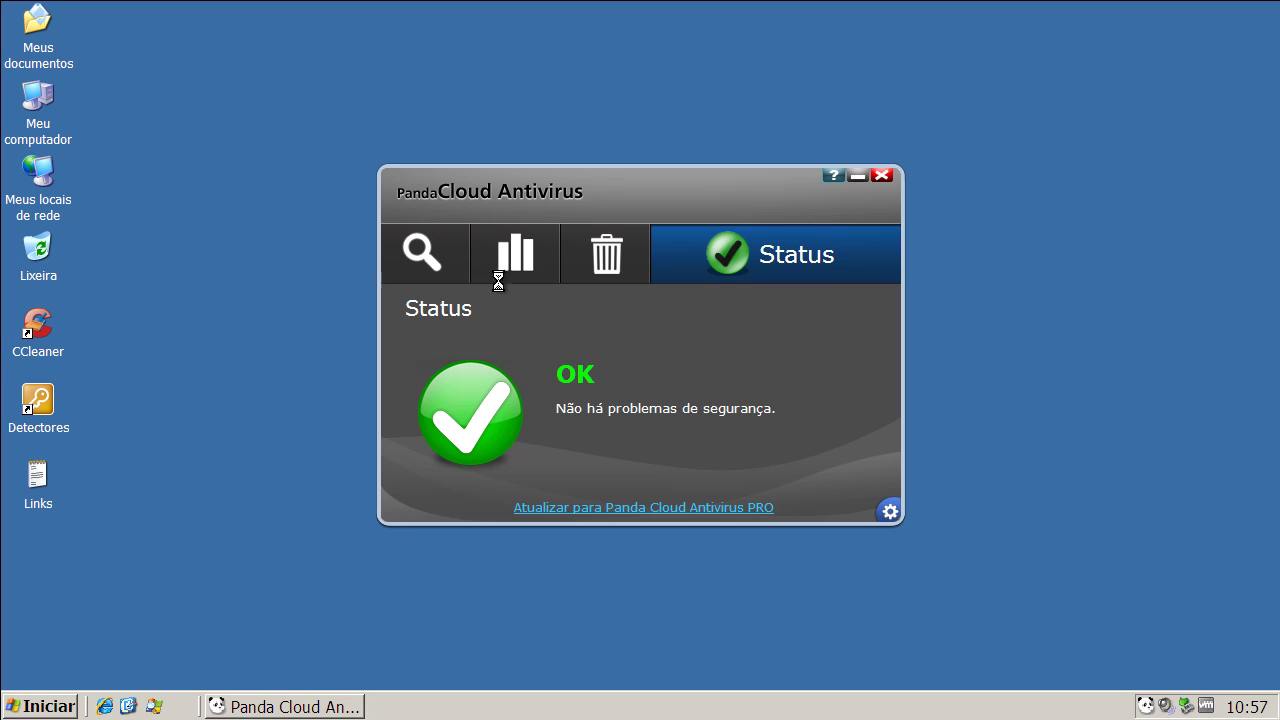
{"action": "left_click", "coordinate": [441, 273]}
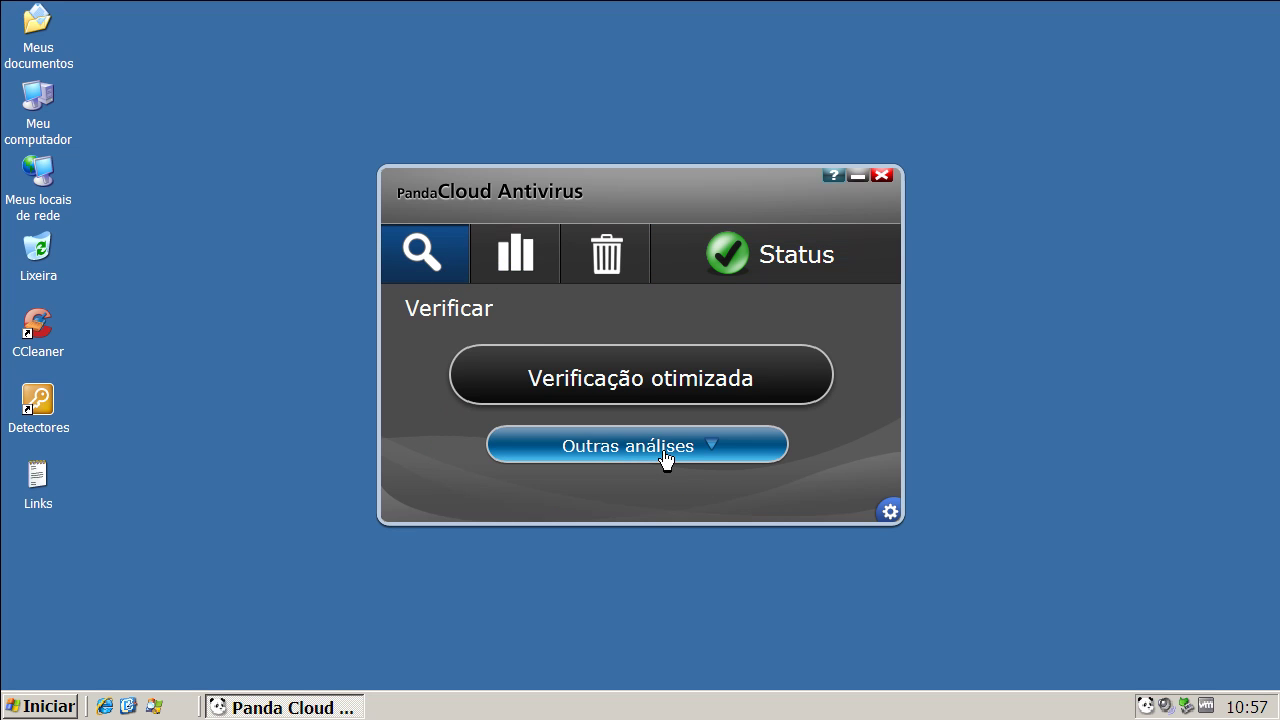
{"action": "left_click", "coordinate": [705, 447]}
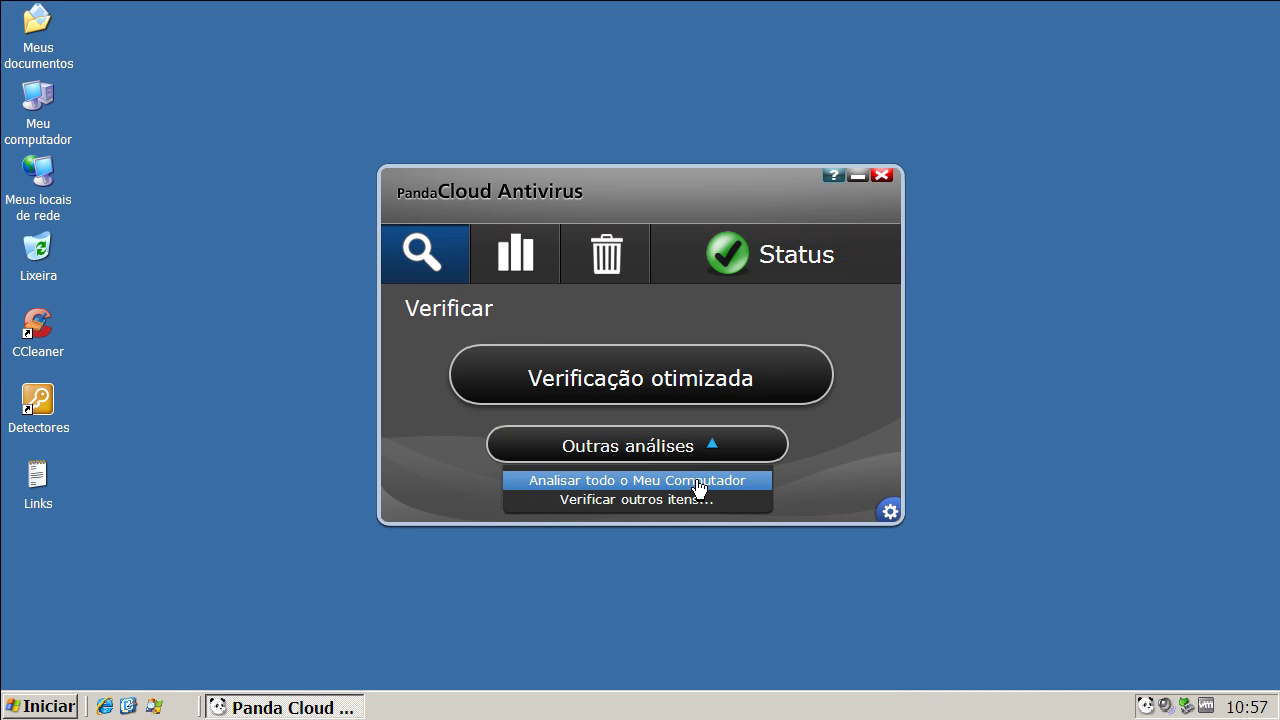
{"action": "left_click", "coordinate": [697, 484]}
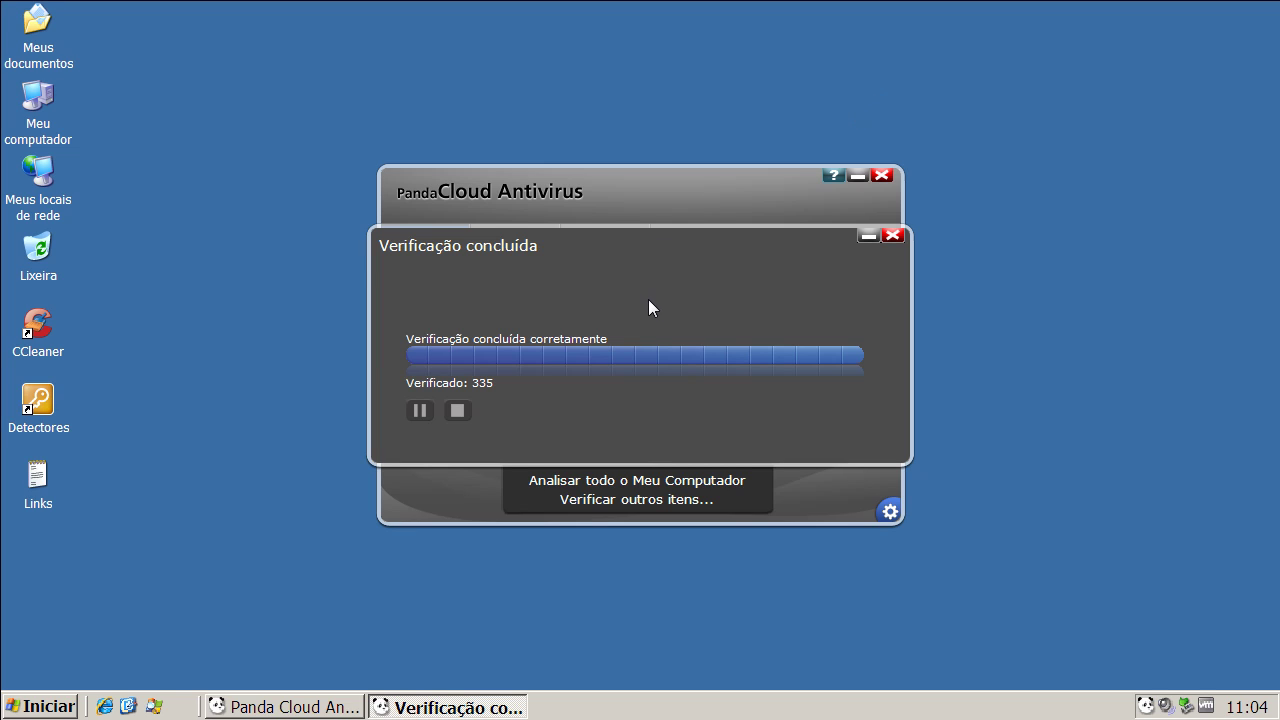
{"action": "left_click", "coordinate": [893, 237]}
{"action": "left_click", "coordinate": [882, 176]}
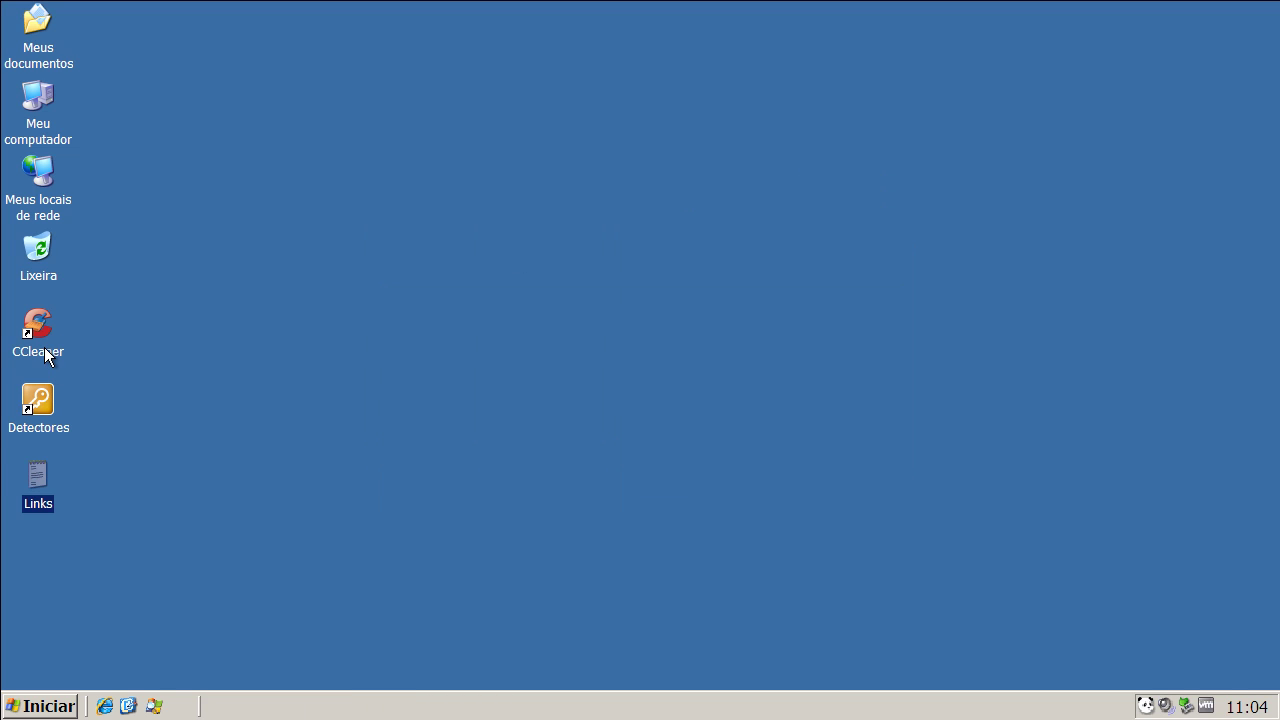
{"action": "left_click", "coordinate": [209, 347]}
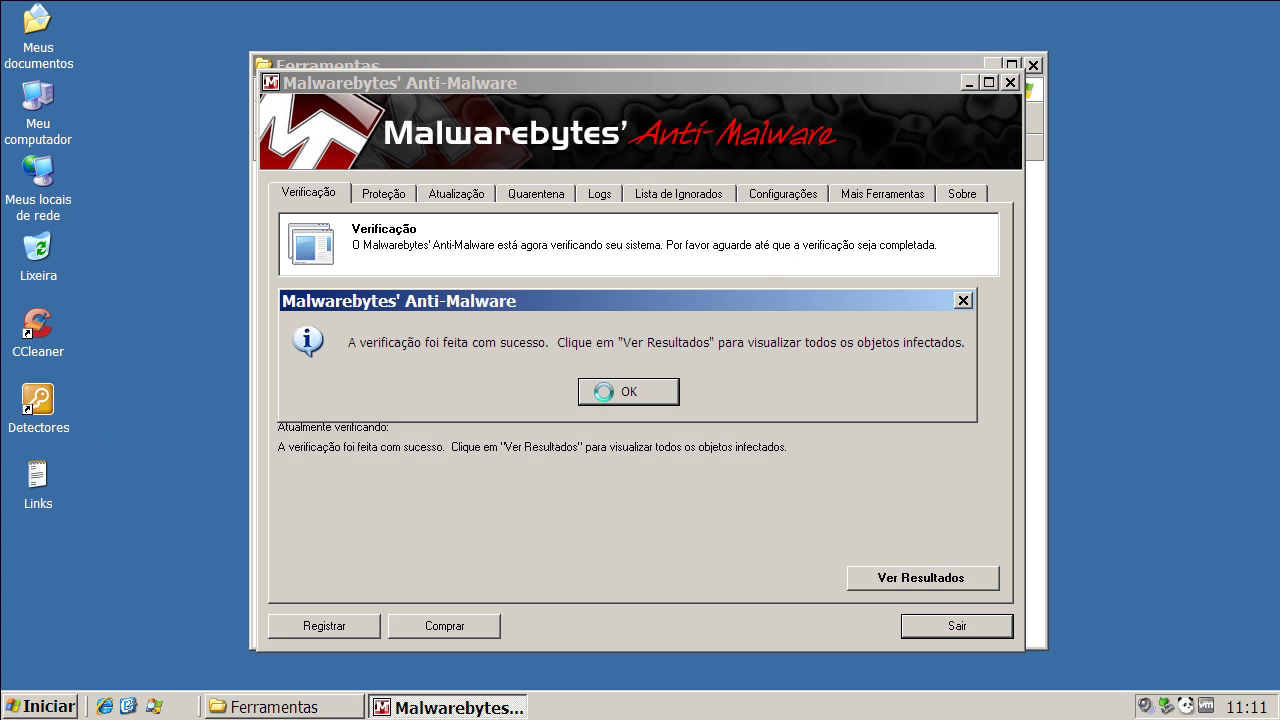
Step: Show the finished Malwarebytes scan's results, widen the Fabricante column and examine the Spyware.Passwords.XGen and Rootkit.Agent detections
{"action": "left_click", "coordinate": [623, 392]}
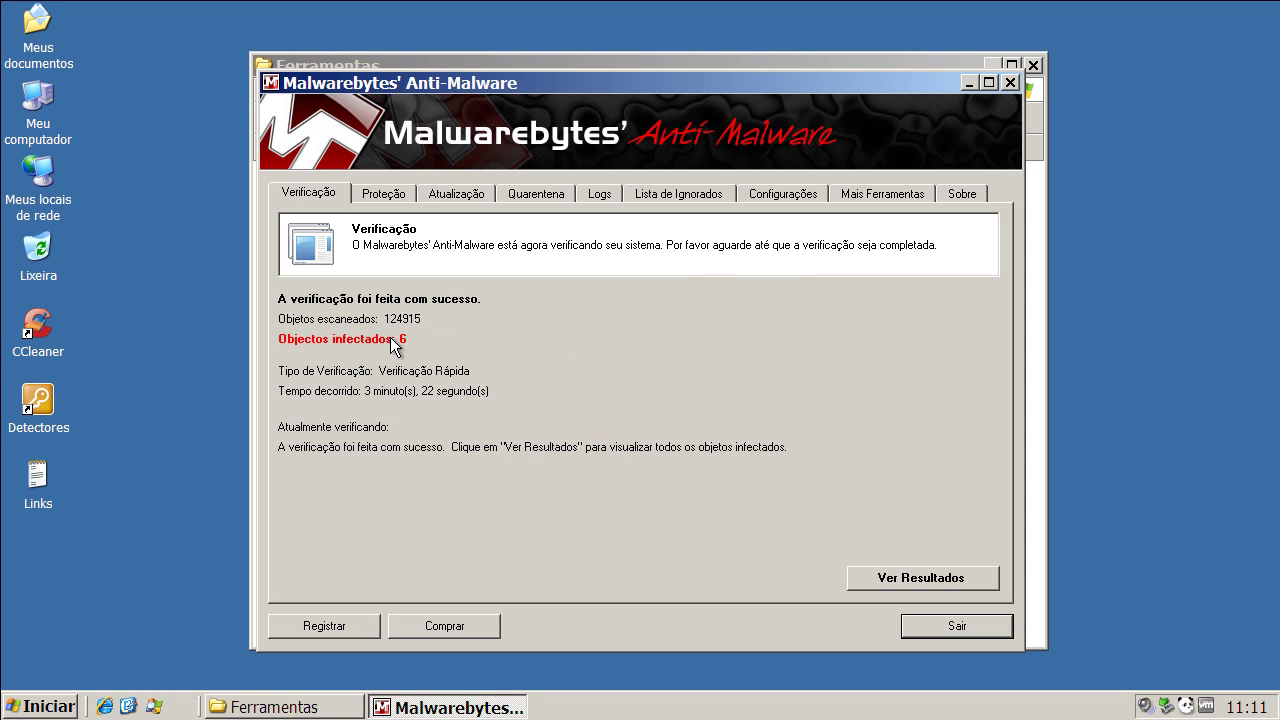
{"action": "left_click", "coordinate": [933, 582]}
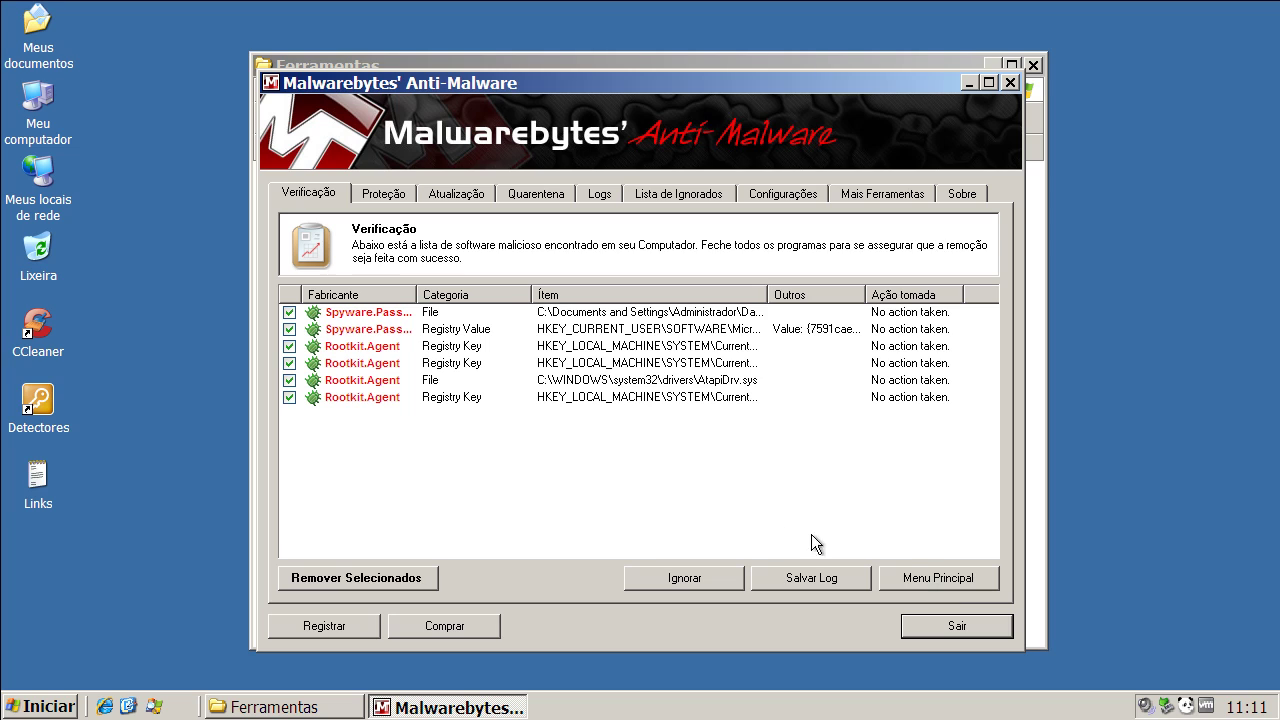
{"action": "left_click_drag", "start_coordinate": [419, 300], "coordinate": [487, 300]}
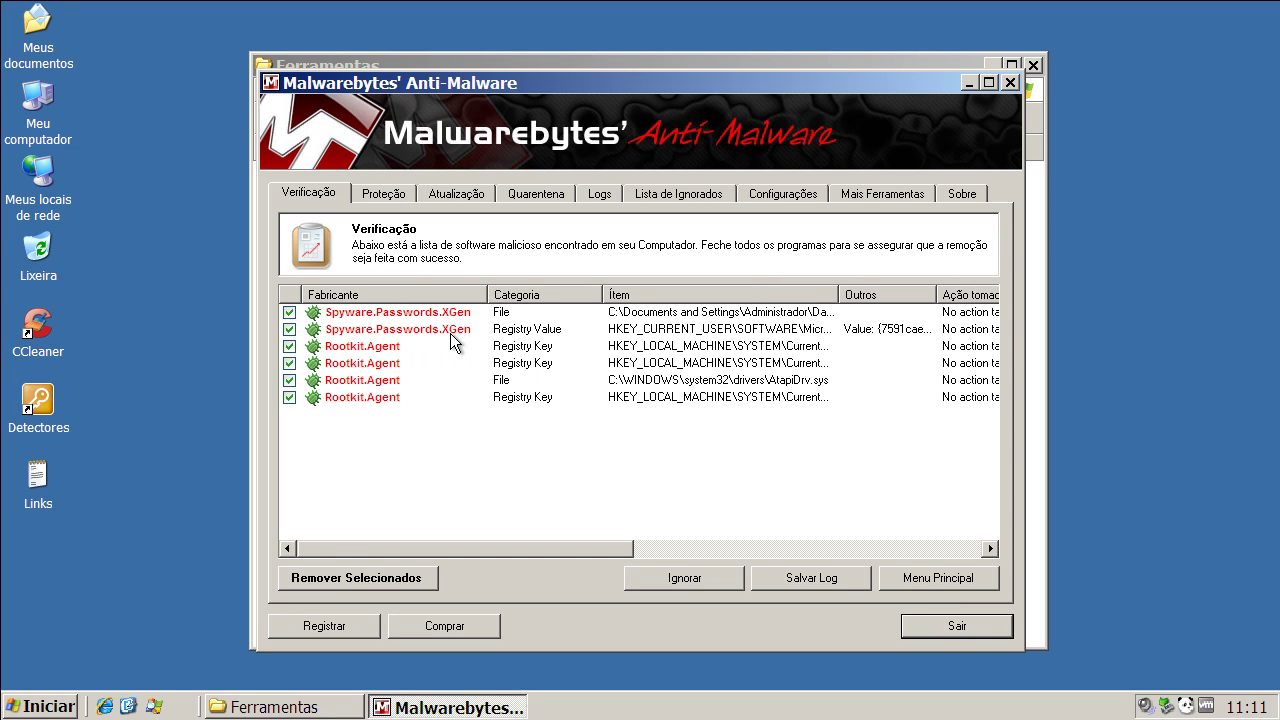
{"action": "left_click", "coordinate": [391, 347]}
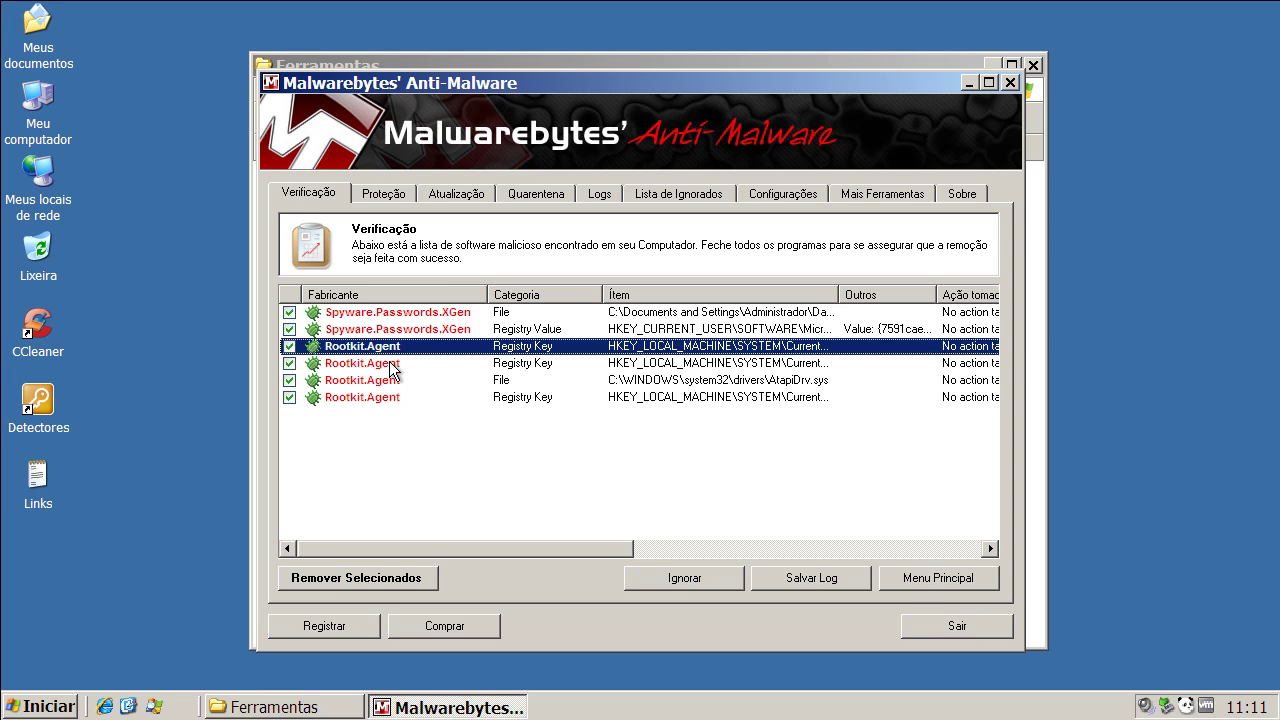
{"action": "left_click", "coordinate": [392, 363]}
{"action": "left_click", "coordinate": [393, 380]}
{"action": "left_click", "coordinate": [386, 365]}
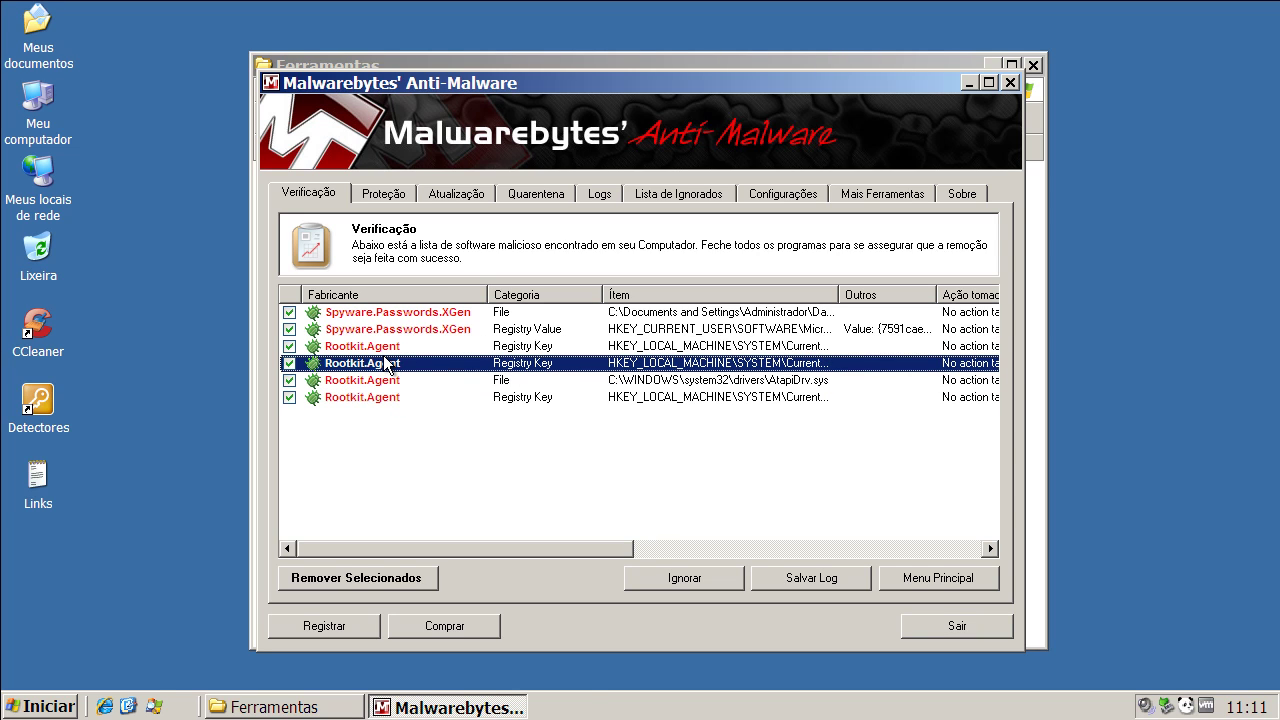
Step: Remove the selected Malwarebytes detections, close the removal log, decline restarting the computer and exit Malwarebytes
{"action": "left_click", "coordinate": [397, 579]}
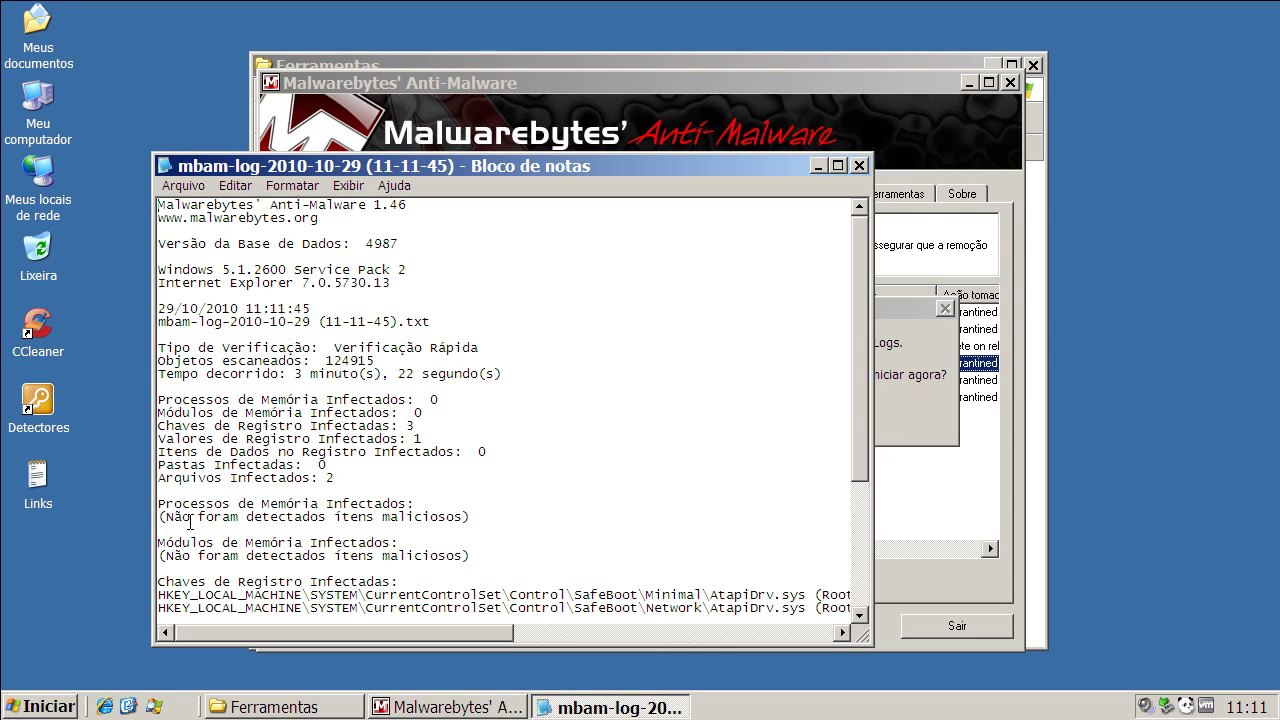
{"action": "left_click_drag", "start_coordinate": [389, 518], "coordinate": [439, 518]}
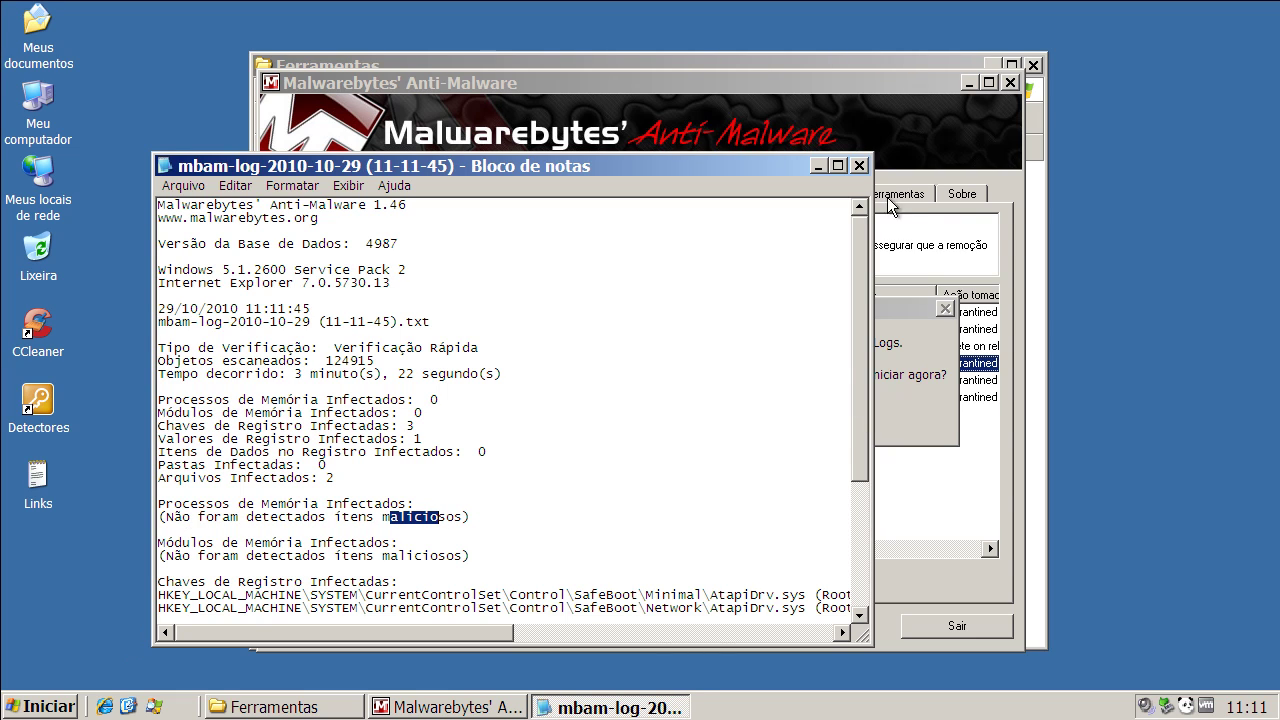
{"action": "left_click", "coordinate": [859, 168]}
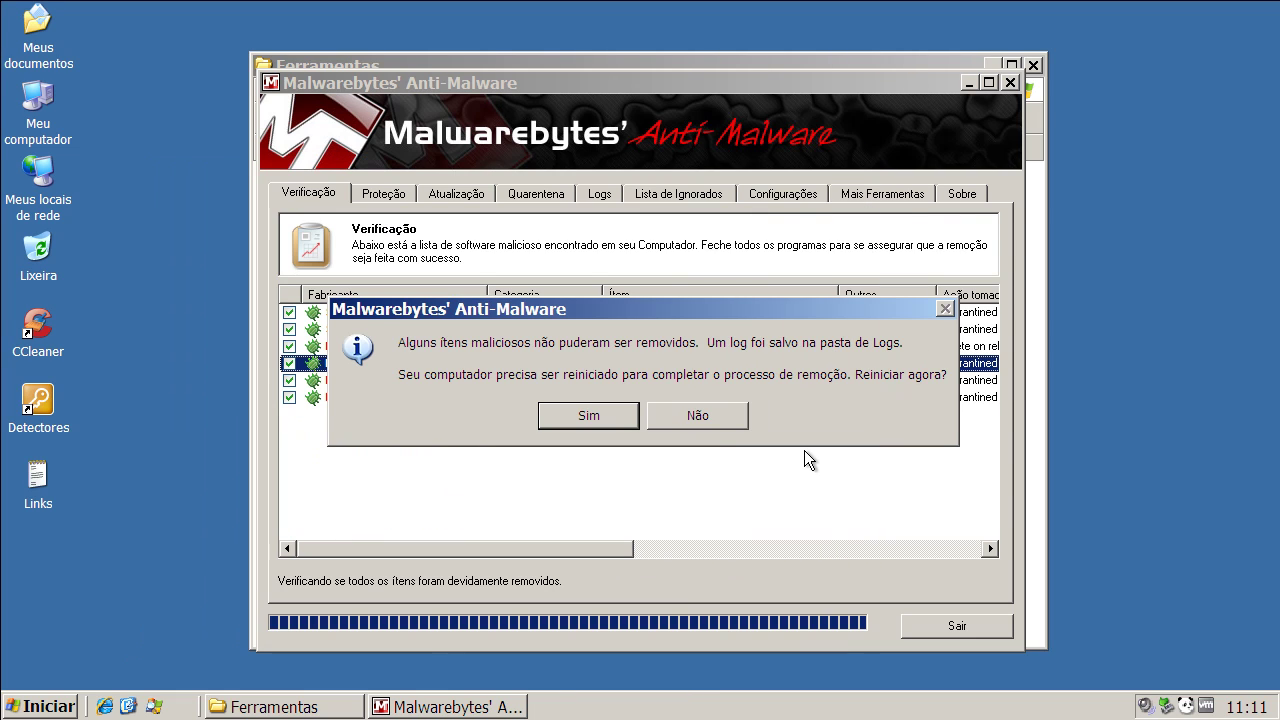
{"action": "left_click", "coordinate": [709, 412]}
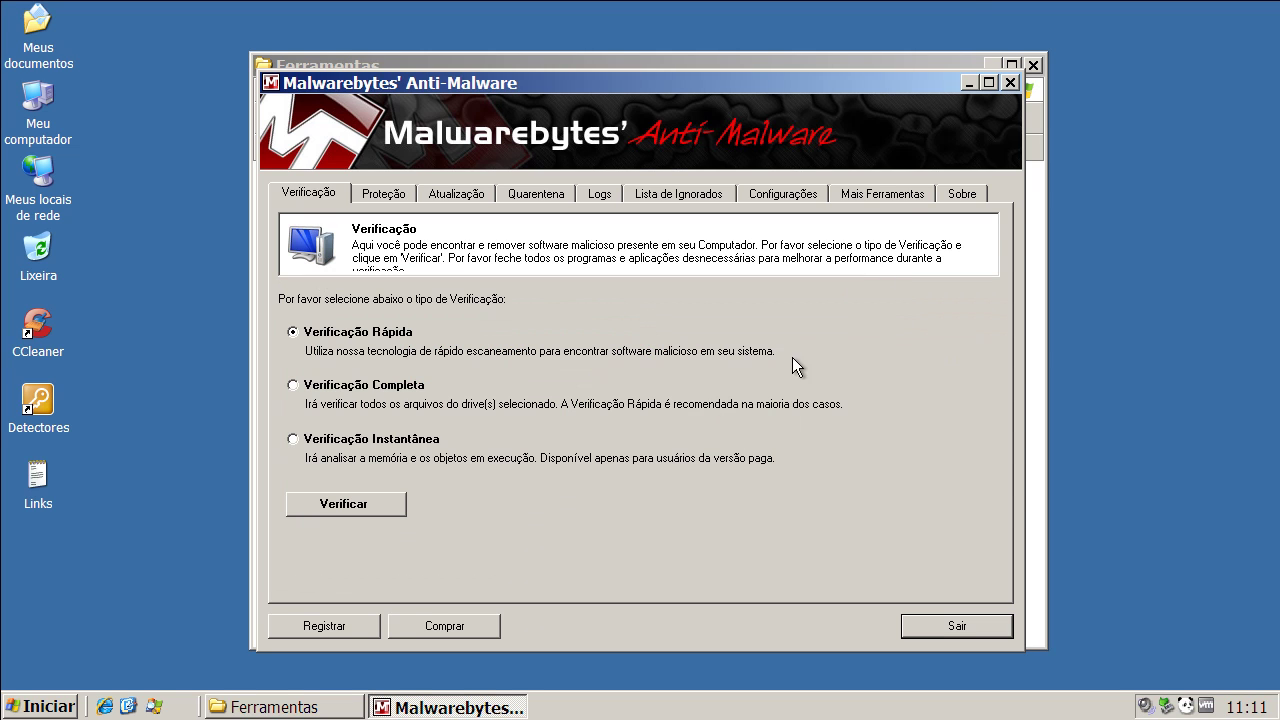
{"action": "left_click", "coordinate": [1016, 84]}
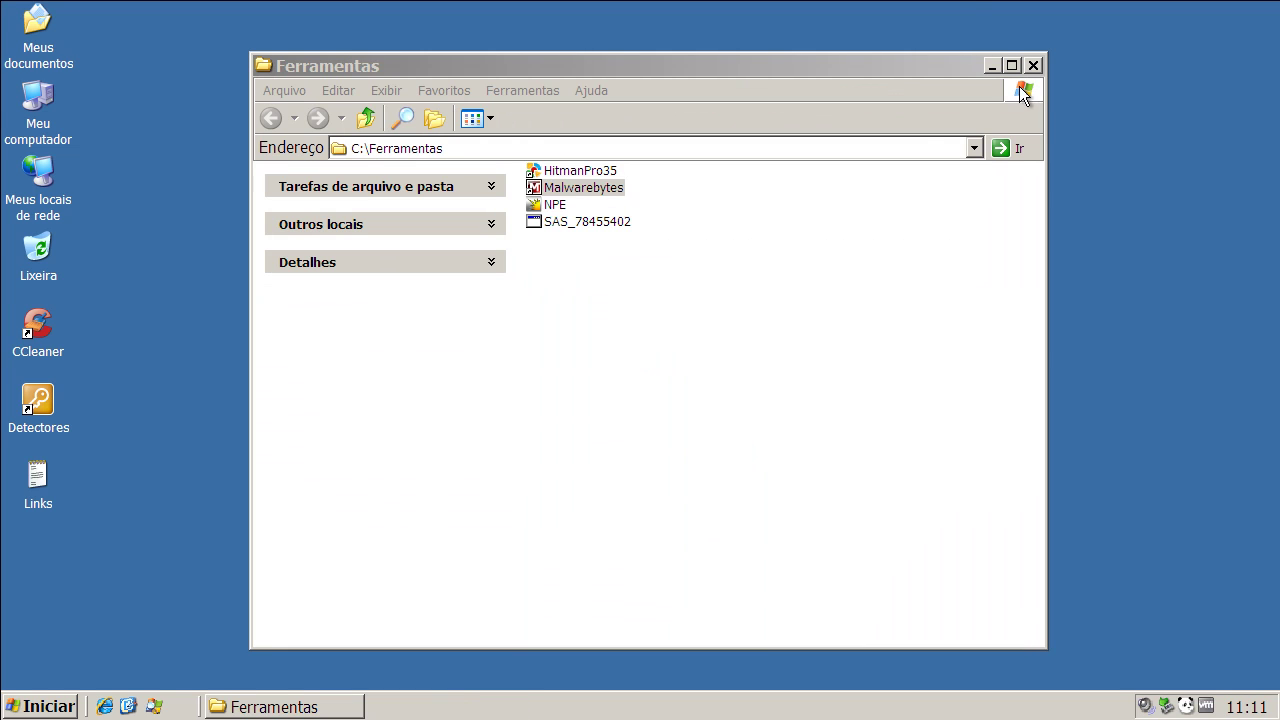
Step: Run HitmanPro35 from the Ferramentas folder and close Hitman Pro after its scan
{"action": "left_click", "coordinate": [589, 174]}
{"action": "double_click", "coordinate": [589, 174]}
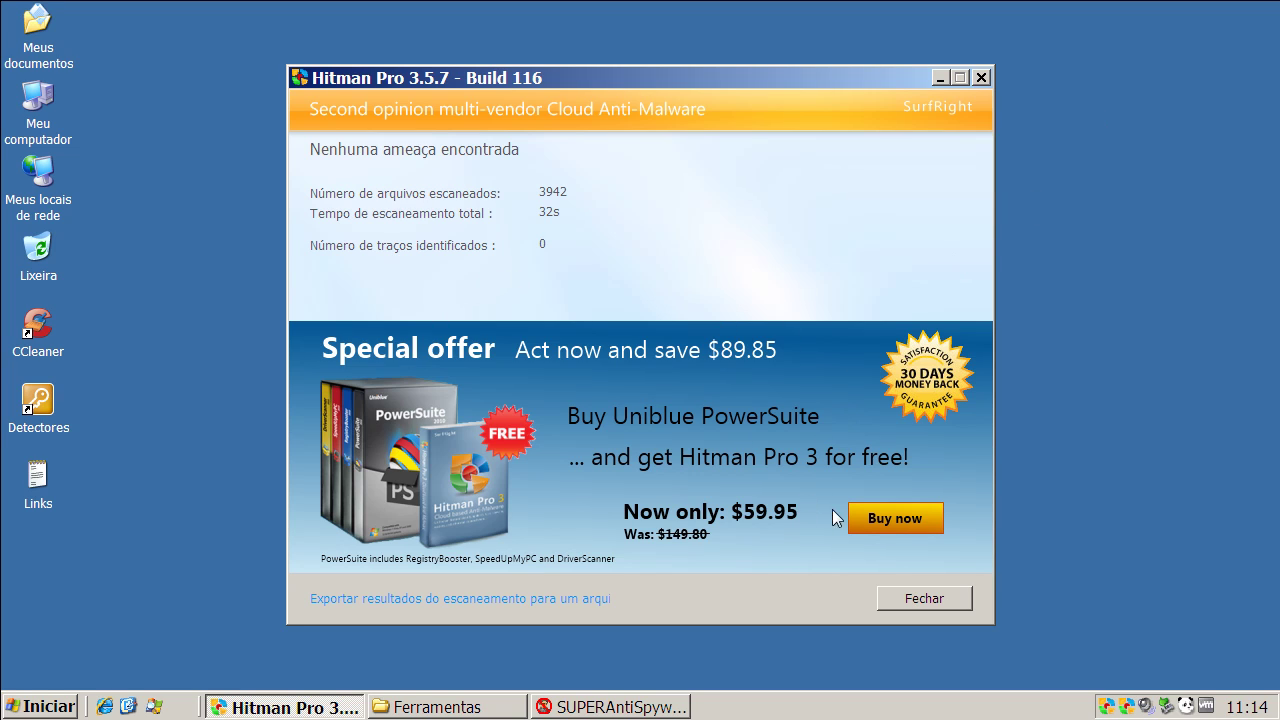
{"action": "left_click", "coordinate": [927, 598]}
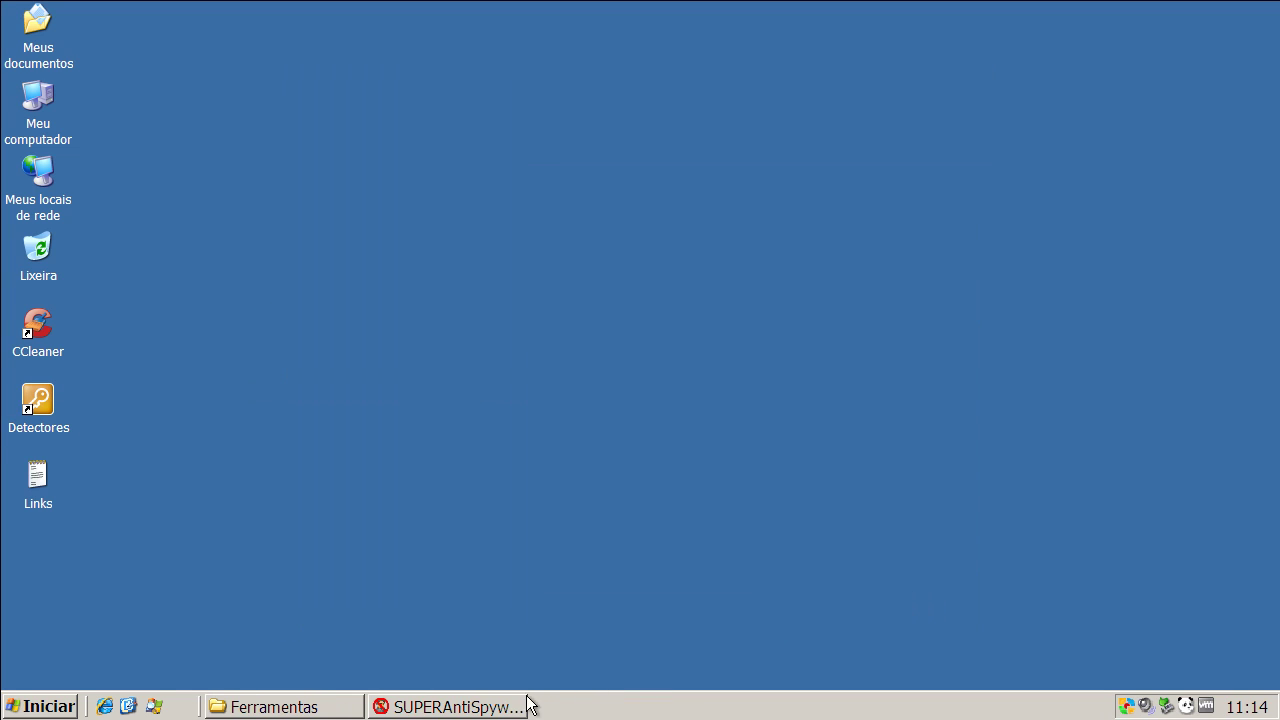
Step: Start a complete SUPERAntiSpyware scan of the C:\ fixed drive and minimize its window
{"action": "left_click", "coordinate": [450, 707]}
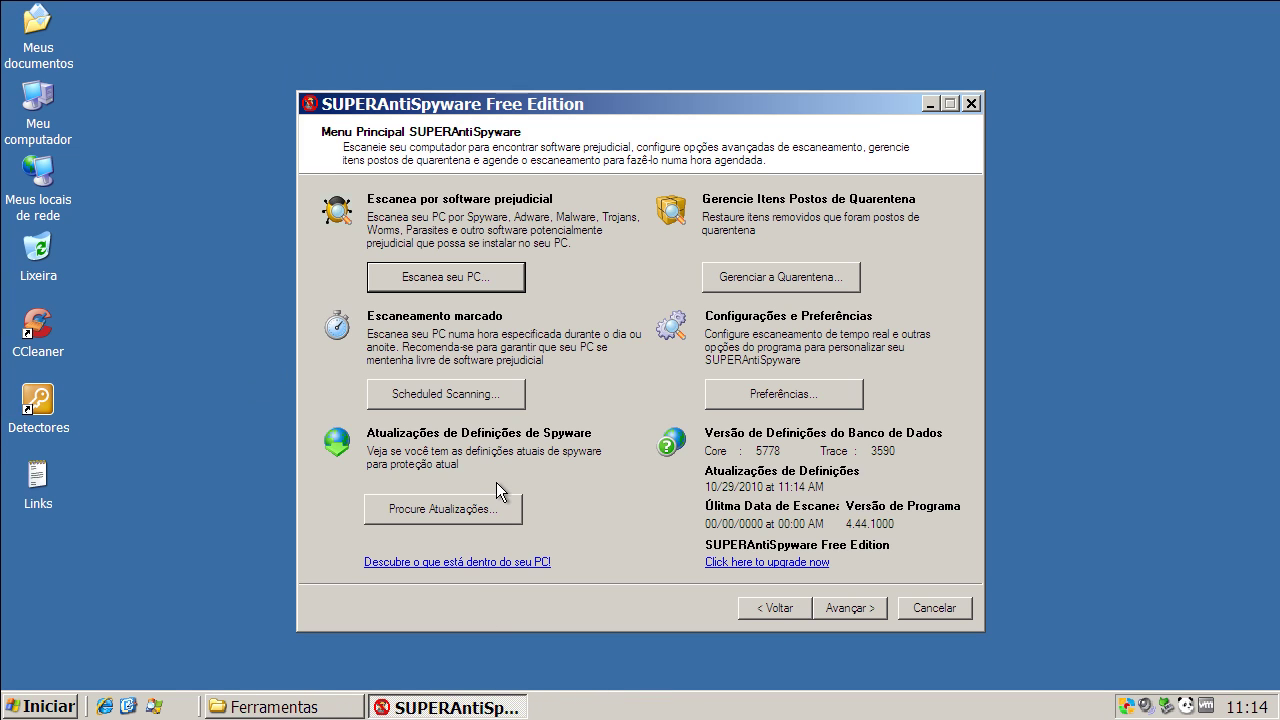
{"action": "left_click", "coordinate": [405, 289]}
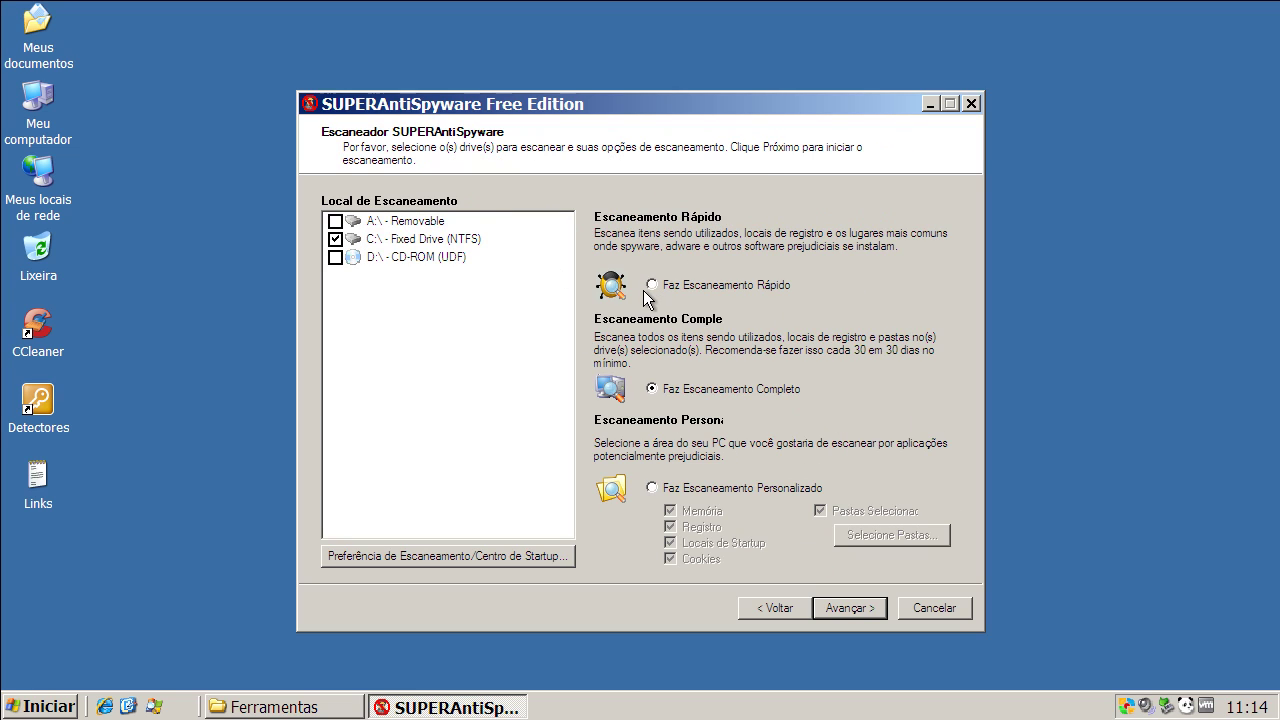
{"action": "left_click", "coordinate": [852, 607]}
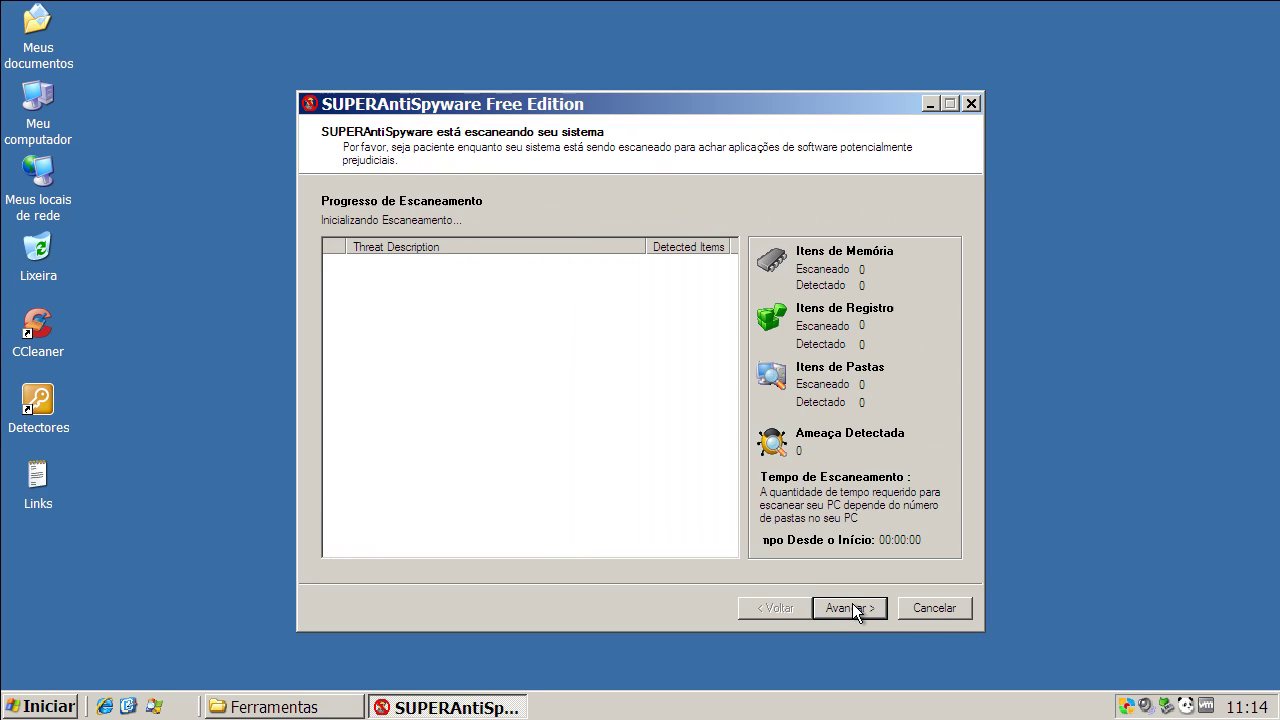
{"action": "left_click", "coordinate": [929, 104]}
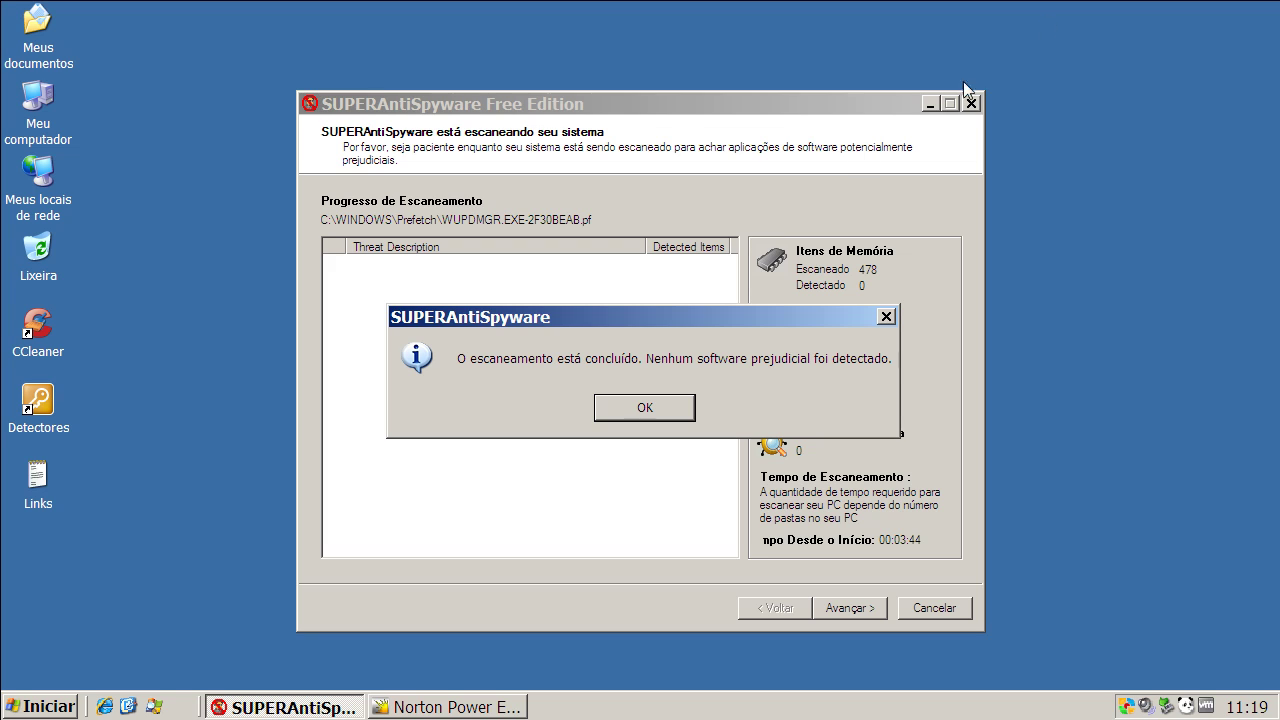
Step: Dismiss the SUPERAntiSpyware scan message and exit it, and view and close the Norton Power Eraser scan result
{"action": "left_click", "coordinate": [654, 405]}
{"action": "left_click", "coordinate": [934, 607]}
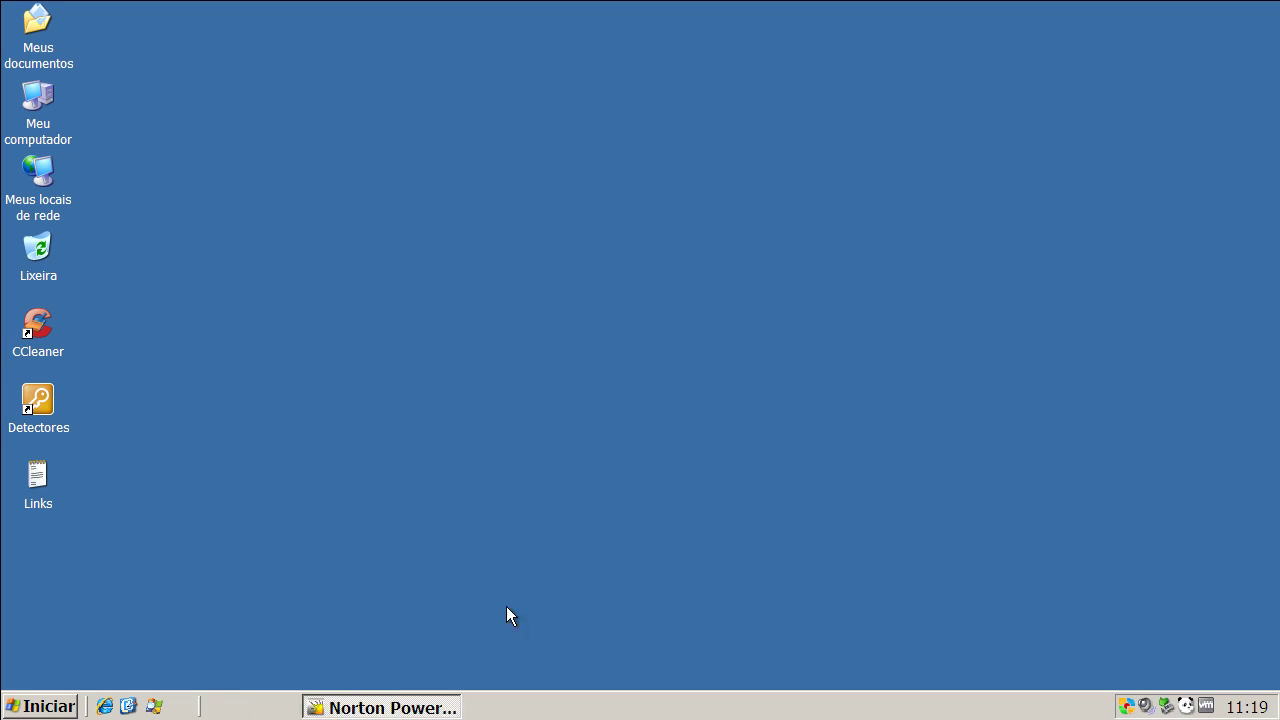
{"action": "left_click", "coordinate": [333, 709]}
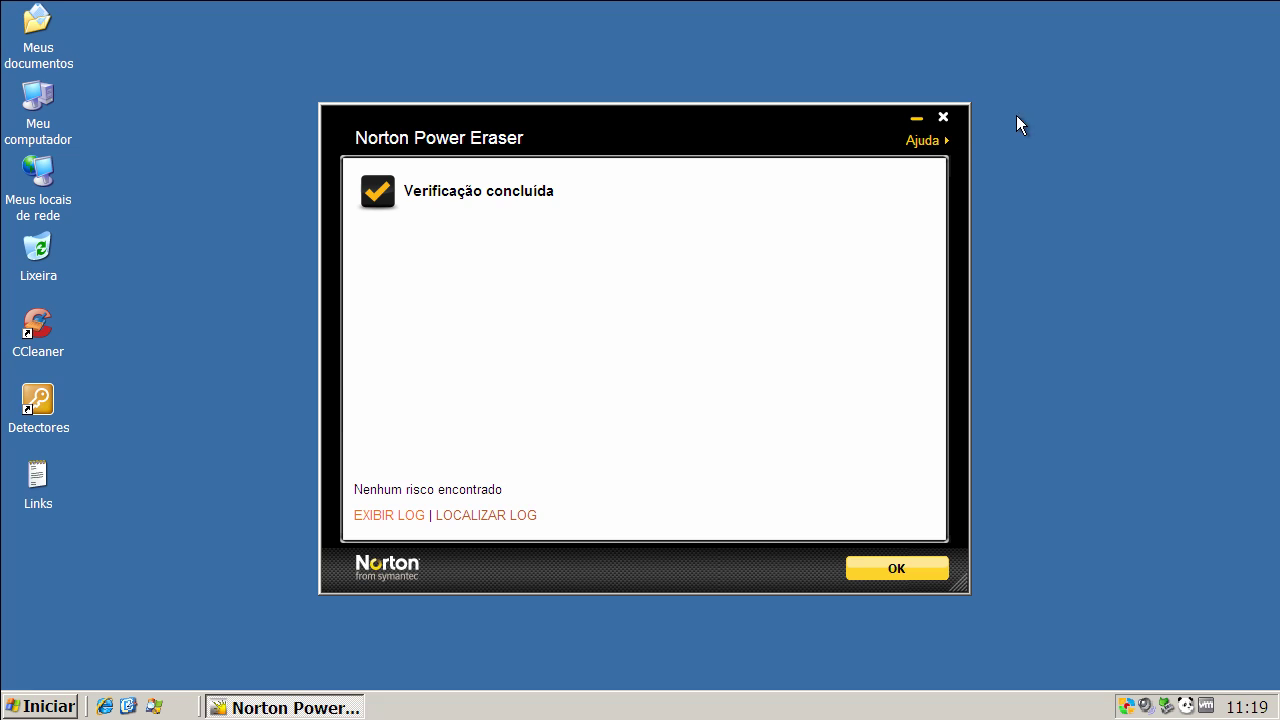
{"action": "left_click", "coordinate": [942, 118]}
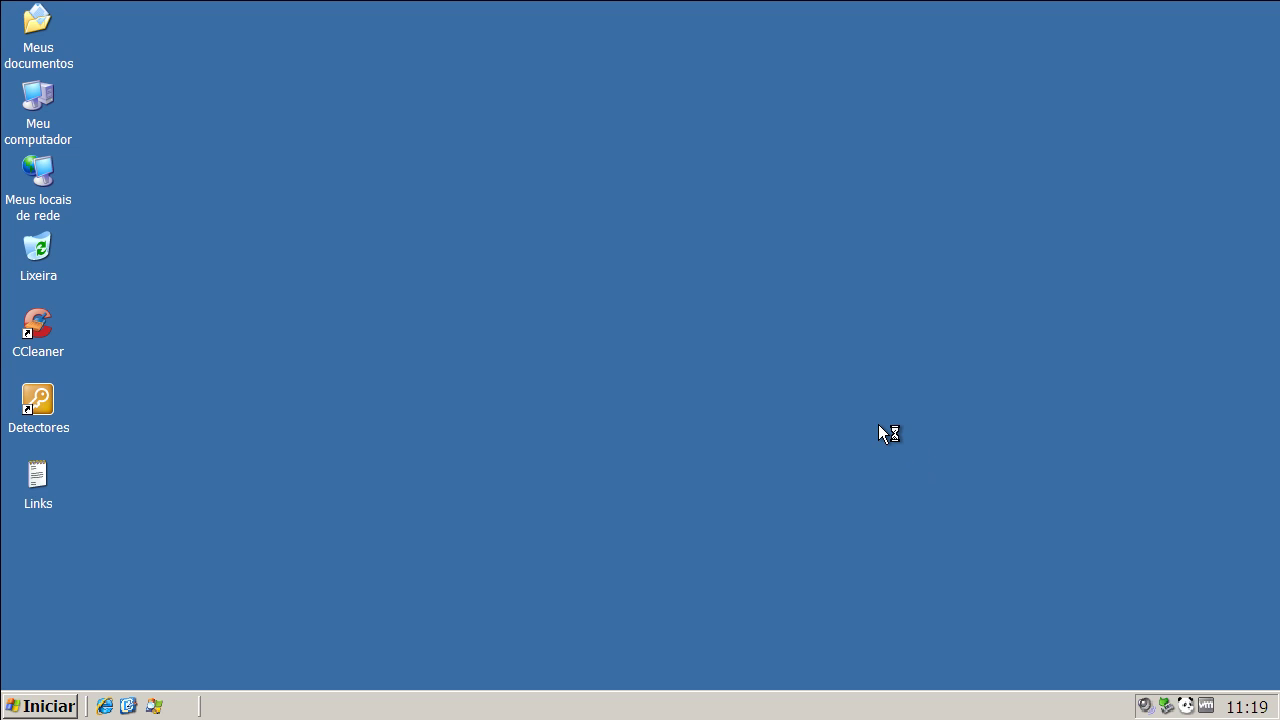
Step: Open Panda Cloud Antivirus again
{"action": "double_click", "coordinate": [1186, 706]}
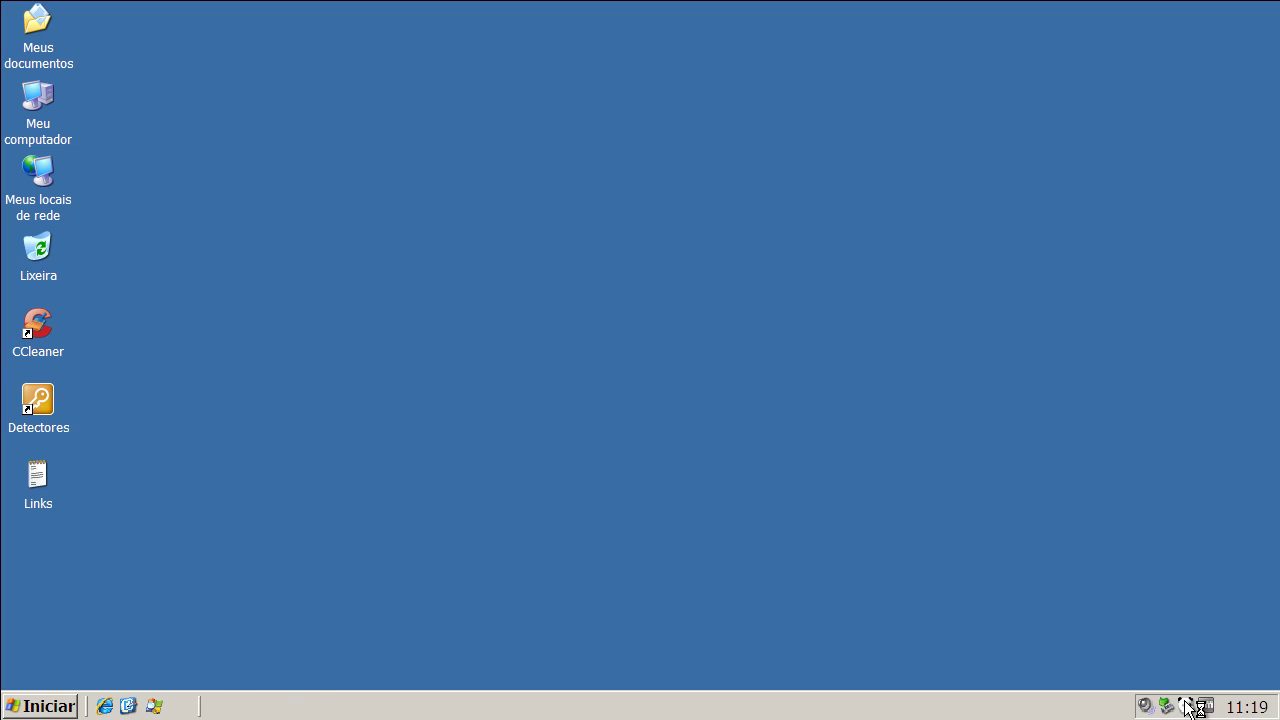